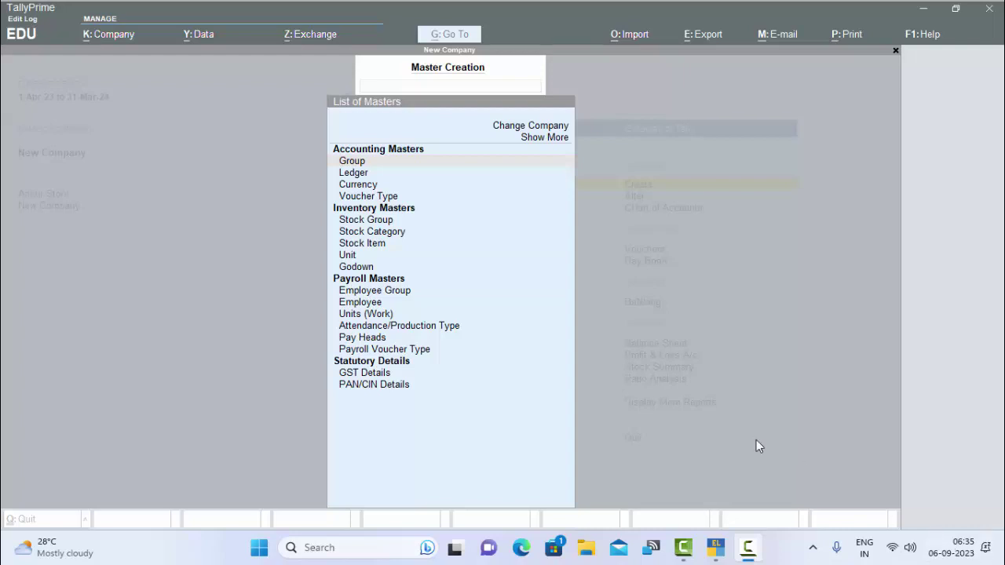
Close the Master Creation list to return to the Gateway of Tally for New Company.
{"action": "left_click", "coordinate": [566, 291]}
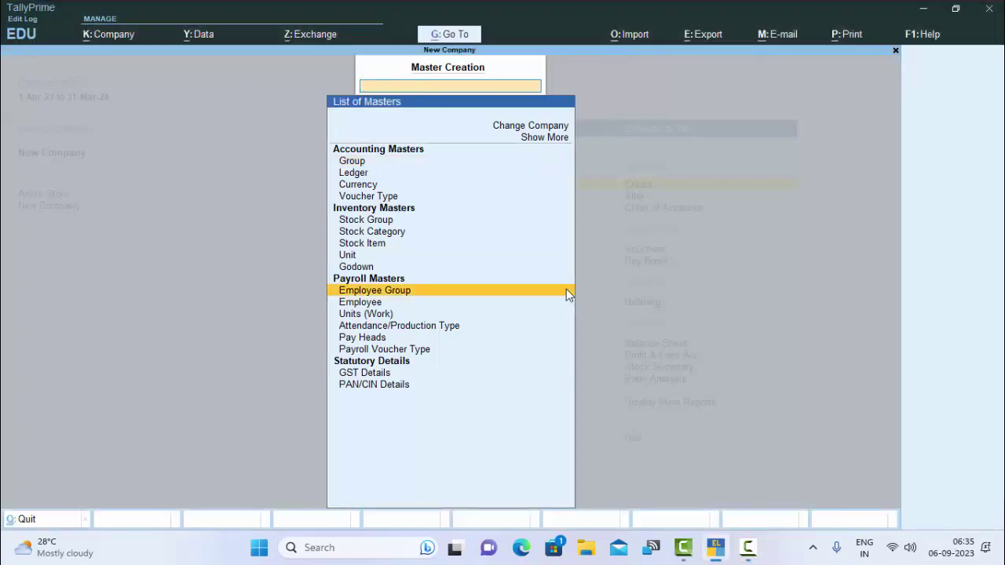
{"action": "key", "text": "Escape"}
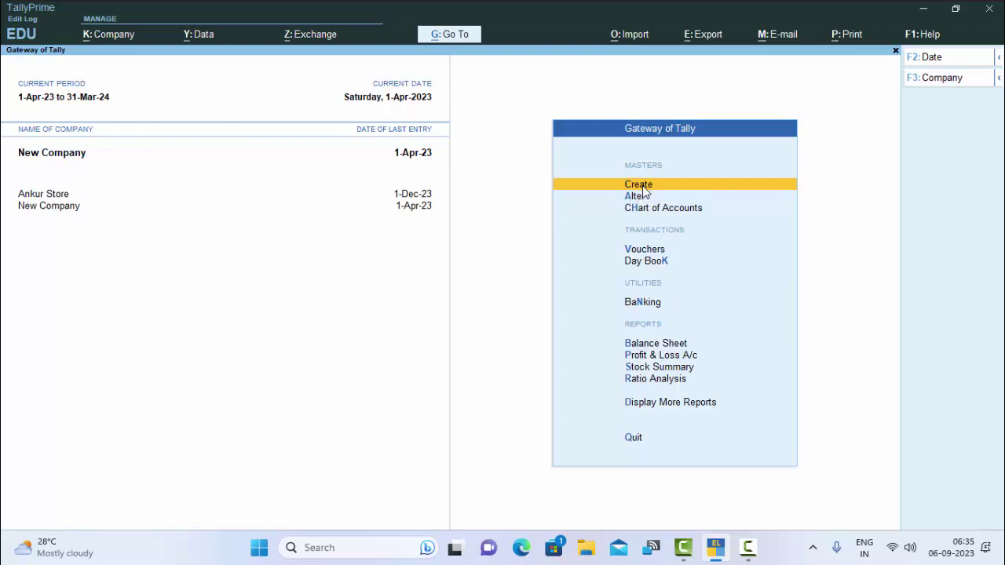
Start a new Pay Head from the Gateway of Tally's list of masters.
{"action": "left_click", "coordinate": [642, 186]}
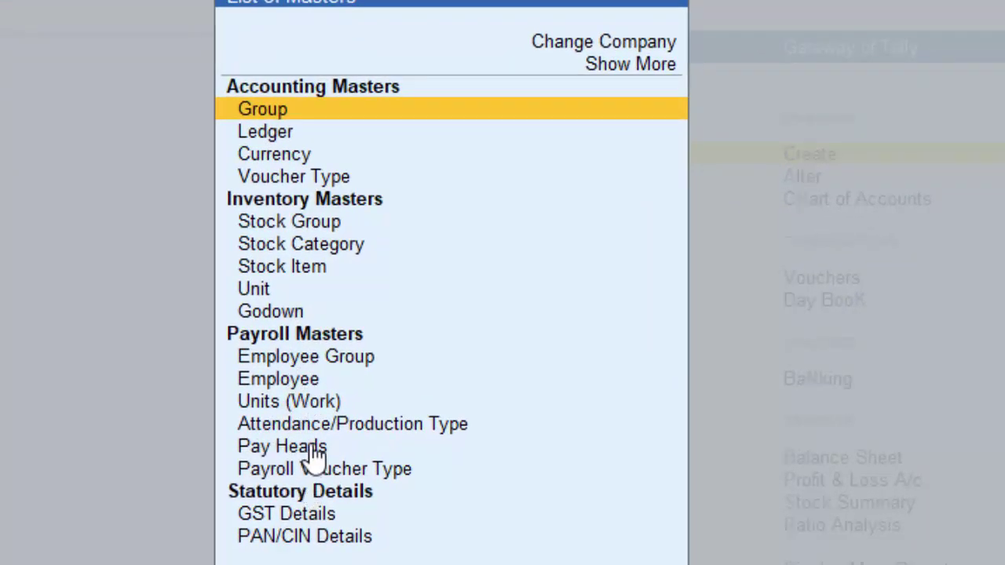
{"action": "left_click", "coordinate": [310, 444]}
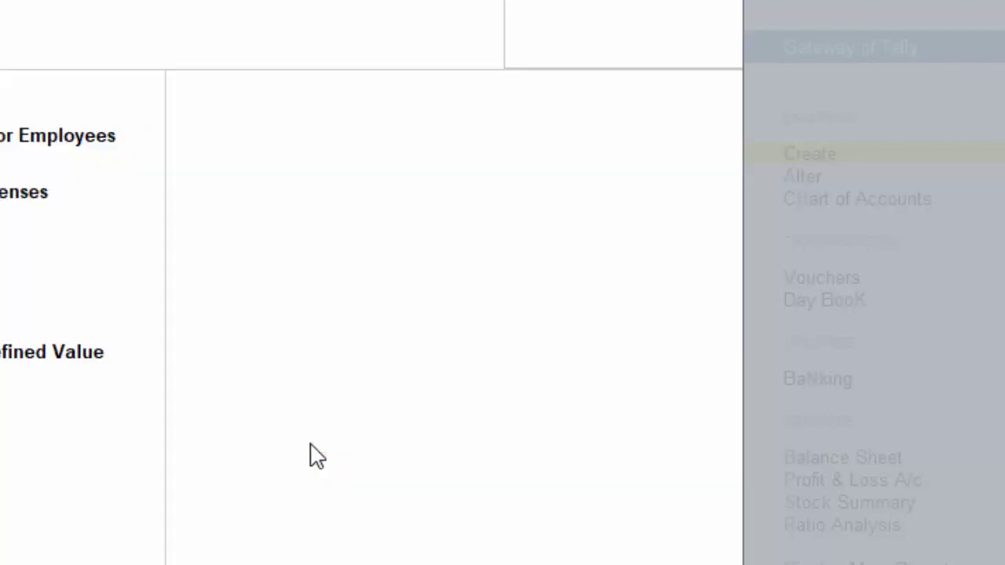
Name the pay head Basic Salary as fixed Earnings for Employees under Indirect Expenses.
{"action": "type", "text": "Ba"}
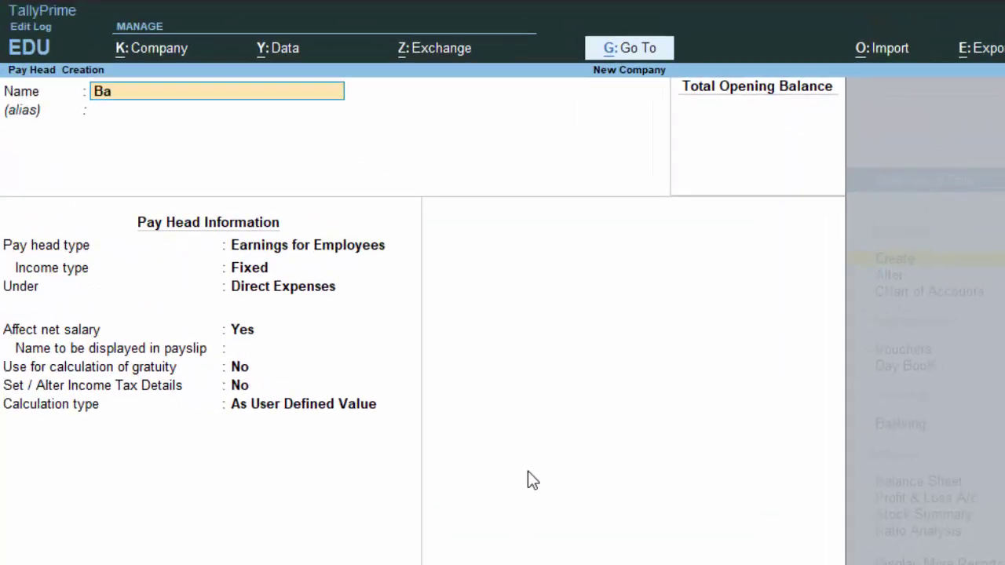
{"action": "type", "text": "sic Sala"}
{"action": "type", "text": "ry"}
{"action": "key", "text": "Return"}
{"action": "key", "text": "Return"}
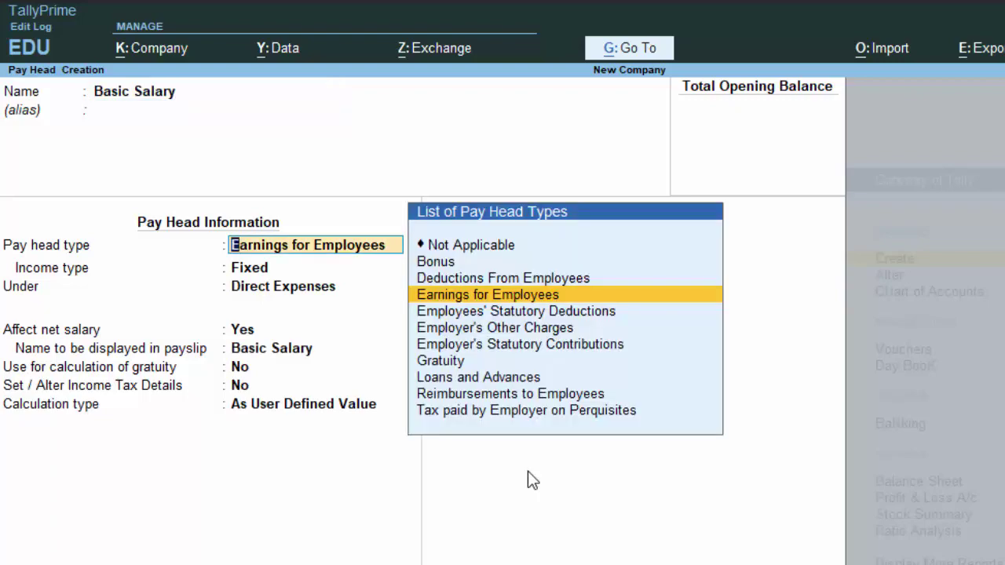
{"action": "key", "text": "Return"}
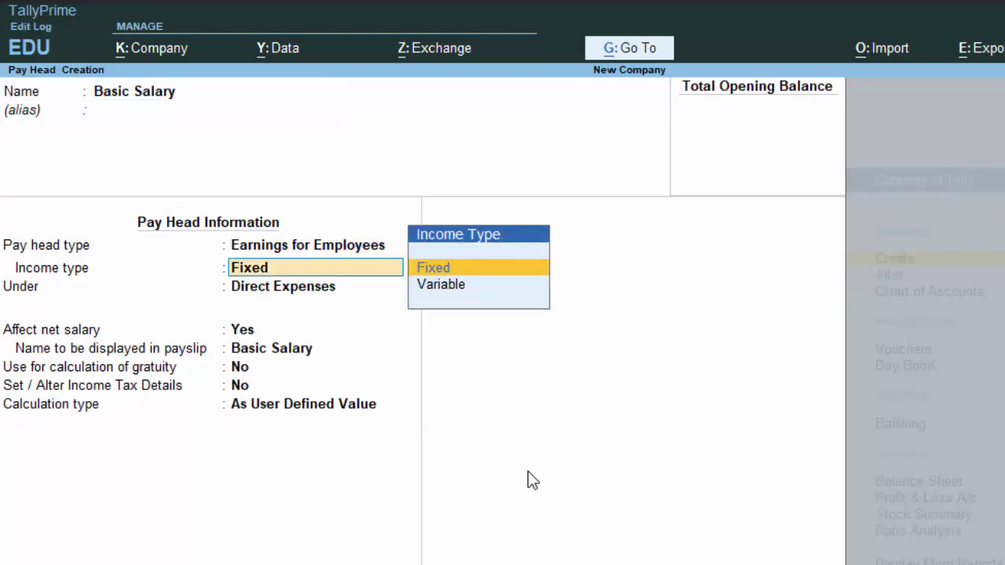
{"action": "key", "text": "Return"}
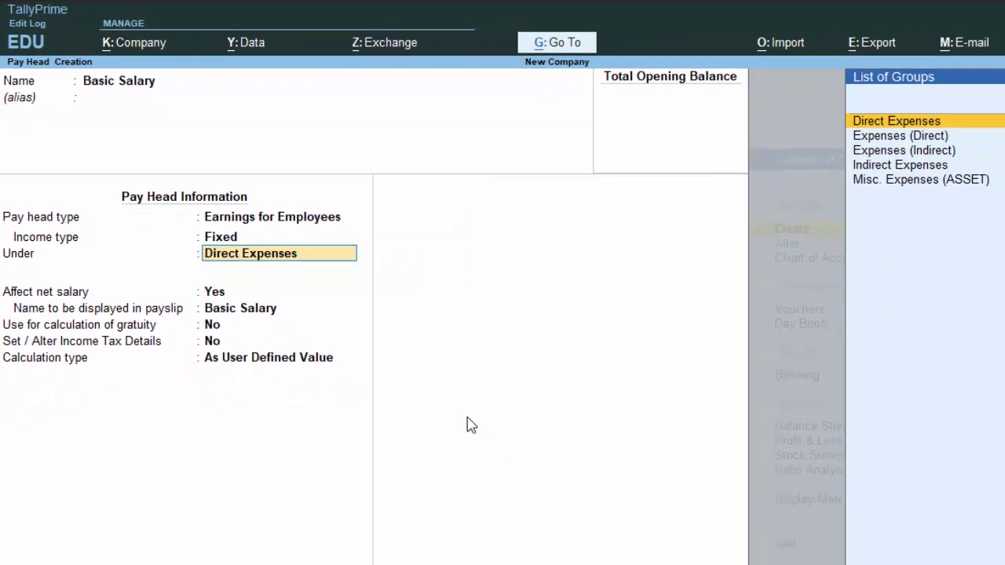
{"action": "key", "text": "Down"}
{"action": "key", "text": "Down"}
{"action": "key", "text": "Down"}
{"action": "key", "text": "Return"}
{"action": "key", "text": "Return"}
{"action": "key", "text": "Return"}
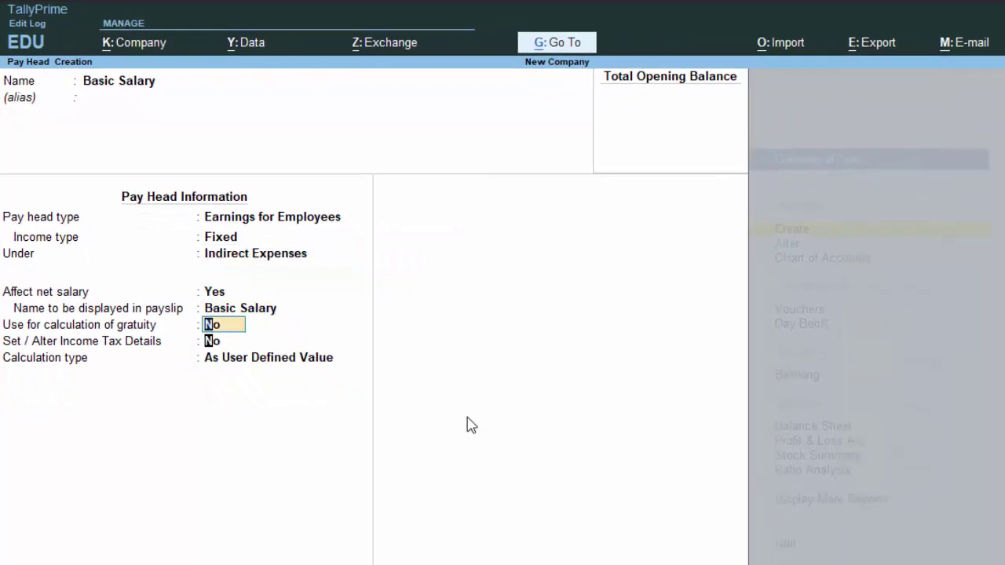
{"action": "key", "text": "Return"}
{"action": "key", "text": "Return"}
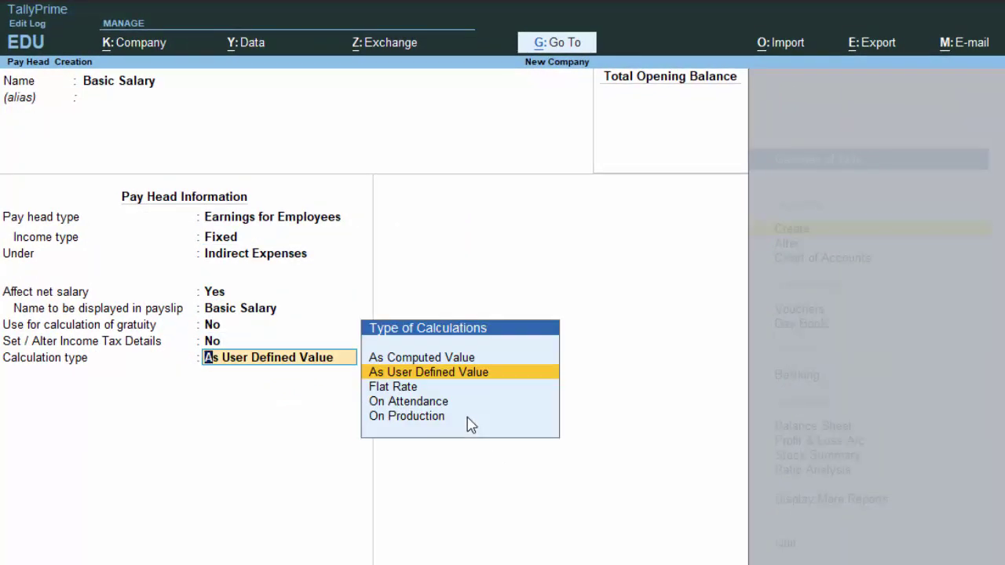
Calculate Basic Salary On Attendance with attendance Not Applicable, and begin a leave attendance type.
{"action": "key", "text": "Down"}
{"action": "key", "text": "Down"}
{"action": "key", "text": "Return"}
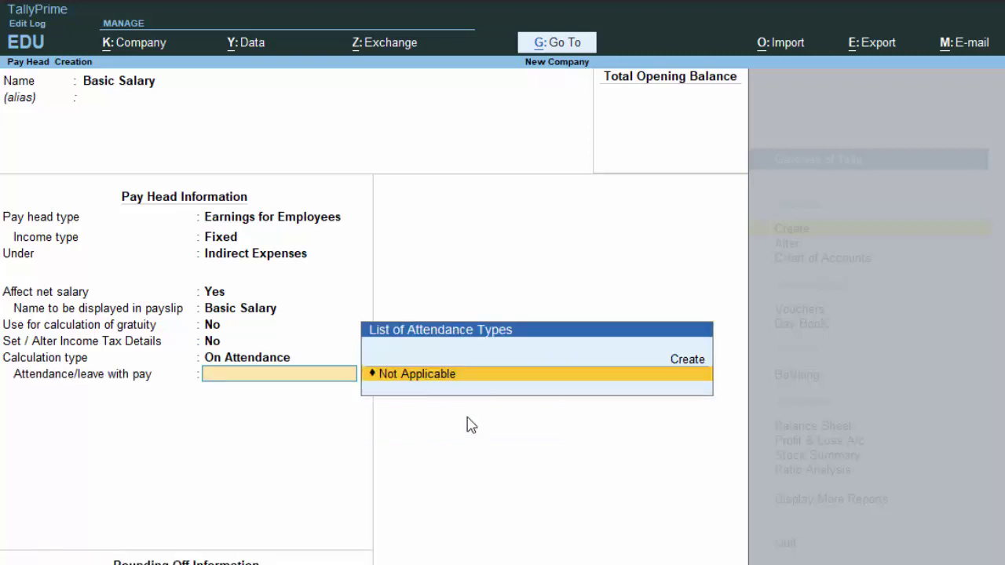
{"action": "key", "text": "Return"}
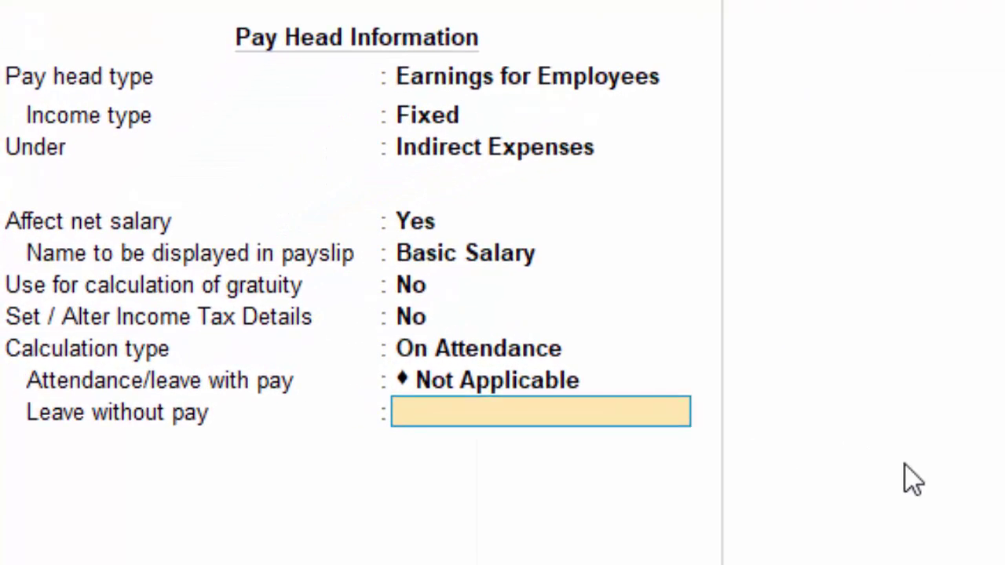
{"action": "key", "text": "alt+c"}
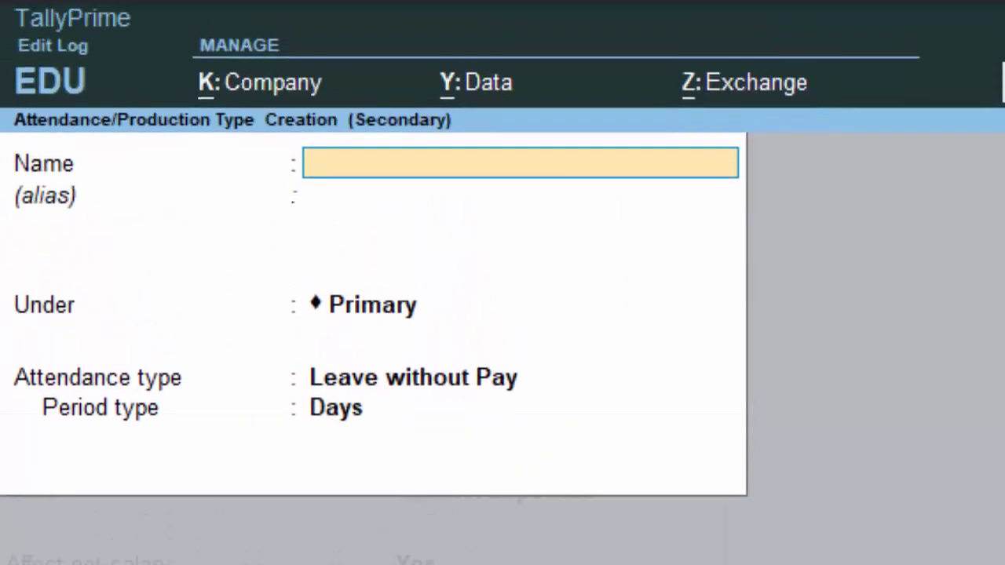
Create the Leave attendance type under Primary for Basic Salary's leave without pay.
{"action": "type", "text": "Leave"}
{"action": "key", "text": "Return"}
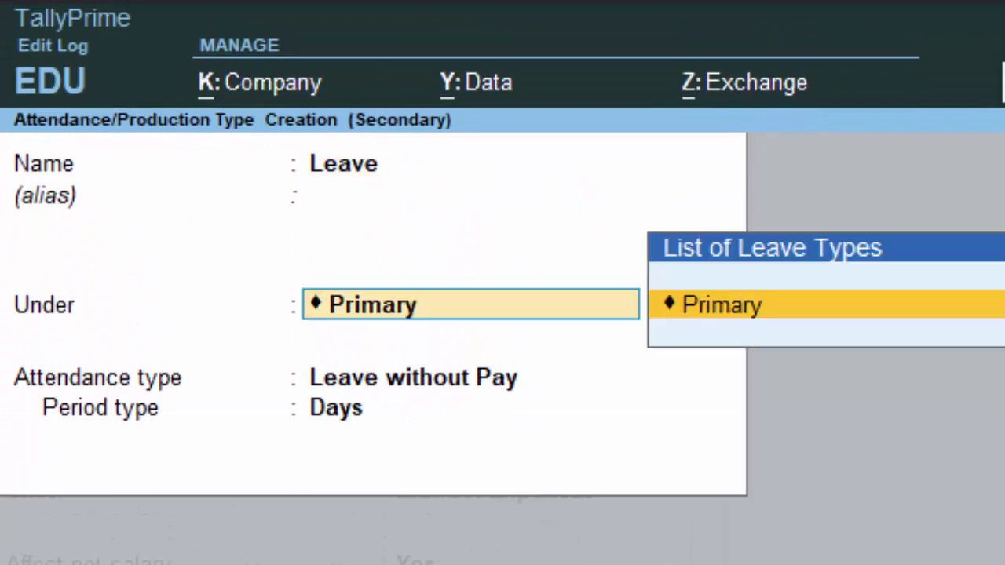
{"action": "key", "text": "Return"}
{"action": "key", "text": "Return"}
{"action": "key", "text": "Return"}
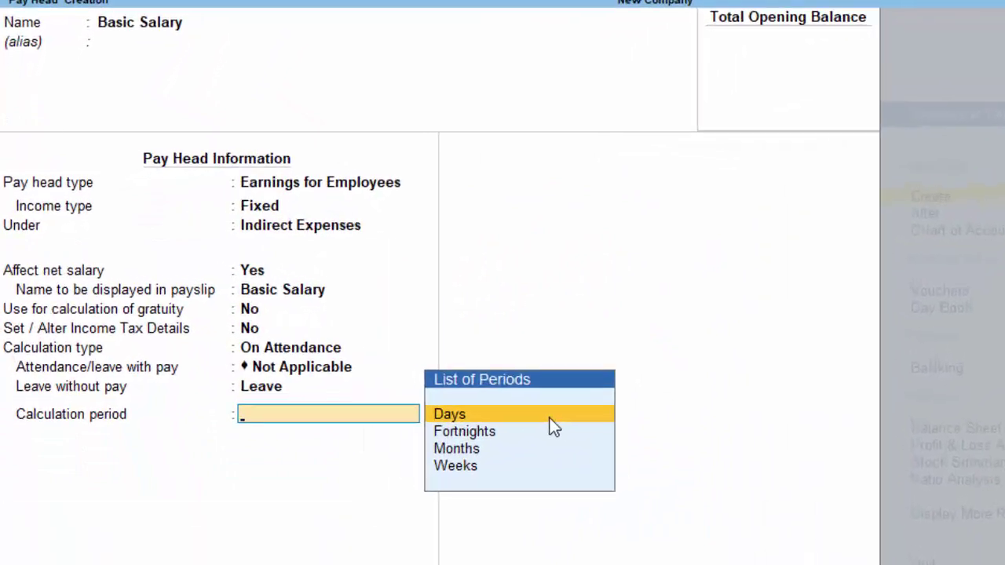
Give Basic Salary a Months period, As per Calendar Period basis and Normal Rounding, then save.
{"action": "key", "text": "Down"}
{"action": "key", "text": "Down"}
{"action": "key", "text": "Return"}
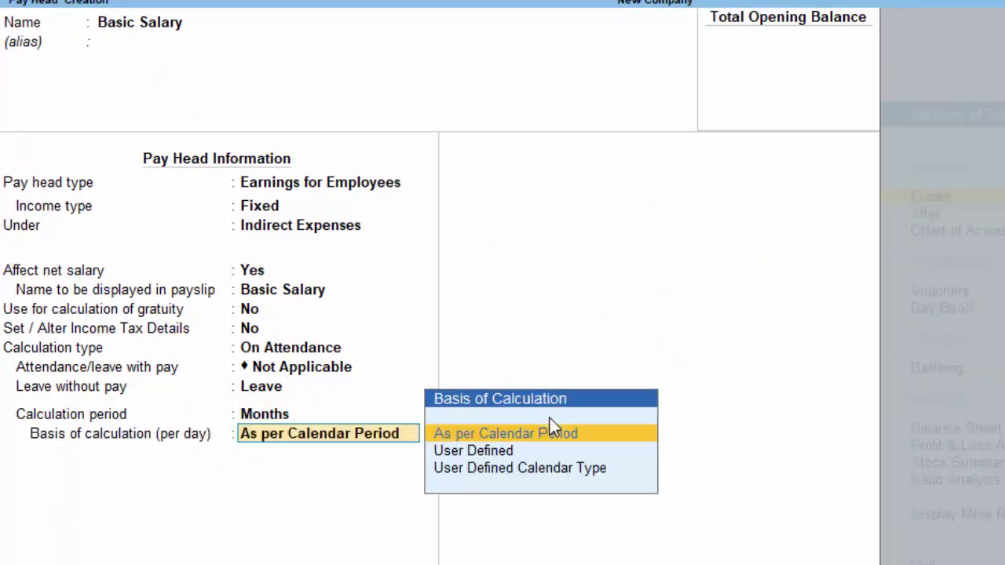
{"action": "key", "text": "Return"}
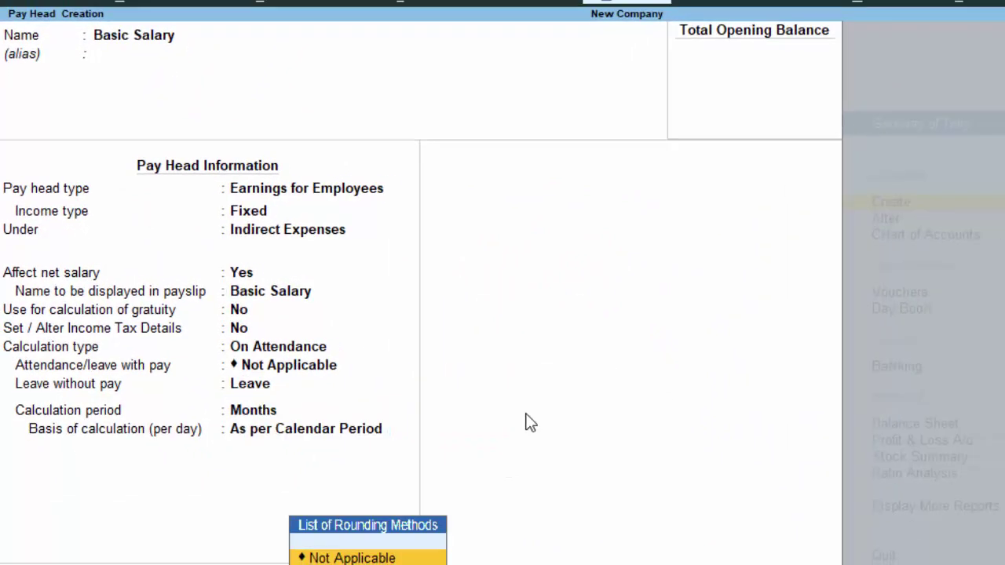
{"action": "key", "text": "Down"}
{"action": "key", "text": "Down"}
{"action": "key", "text": "Return"}
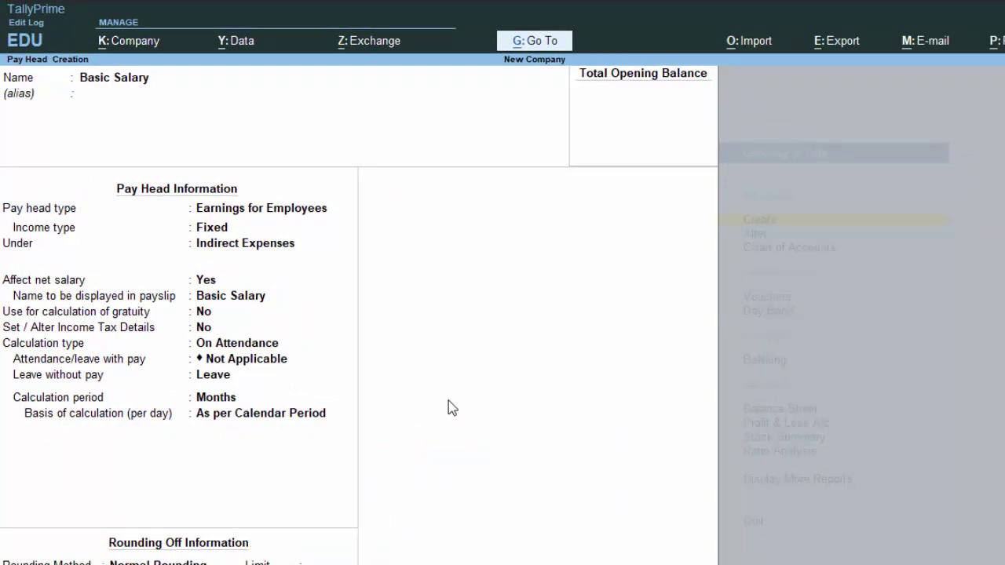
{"action": "key", "text": "Return"}
{"action": "key", "text": "Return"}
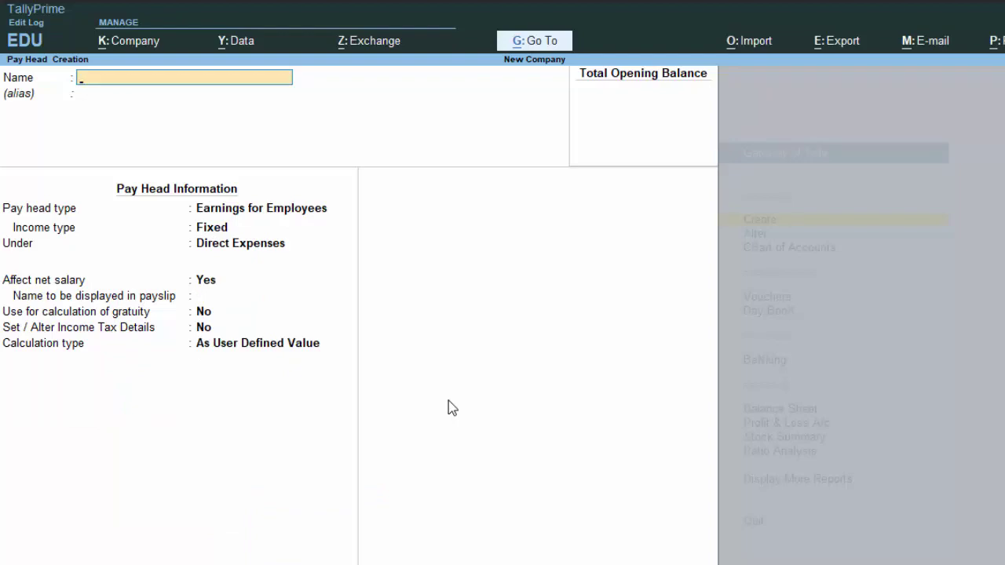
Name a new pay head TA as fixed Earnings for Employees under Indirect Expenses.
{"action": "type", "text": "T"}
{"action": "key", "text": "BackSpace"}
{"action": "type", "text": "TA"}
{"action": "key", "text": "Return"}
{"action": "key", "text": "Return"}
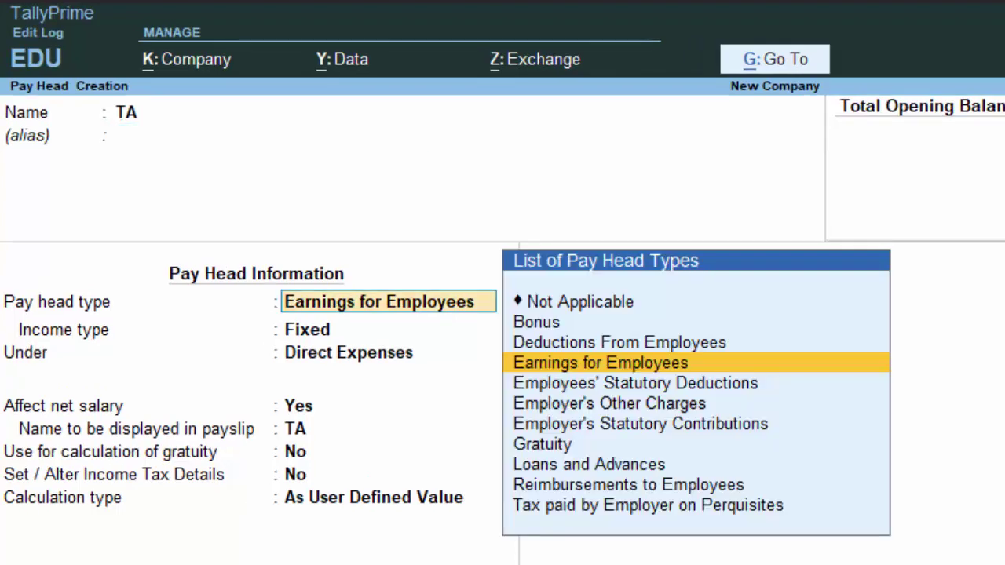
{"action": "key", "text": "Return"}
{"action": "key", "text": "Return"}
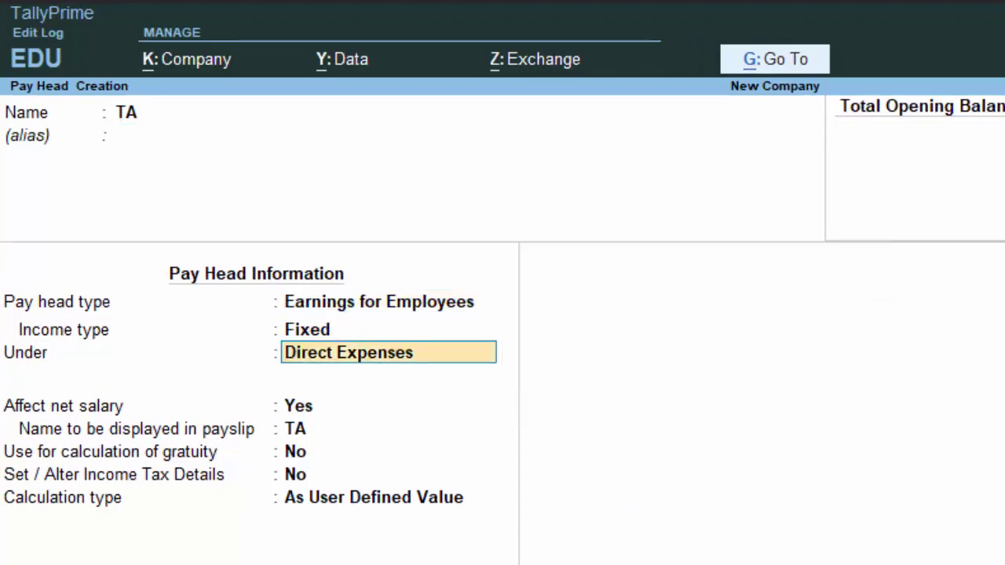
{"action": "type", "text": "Ind"}
{"action": "key", "text": "Return"}
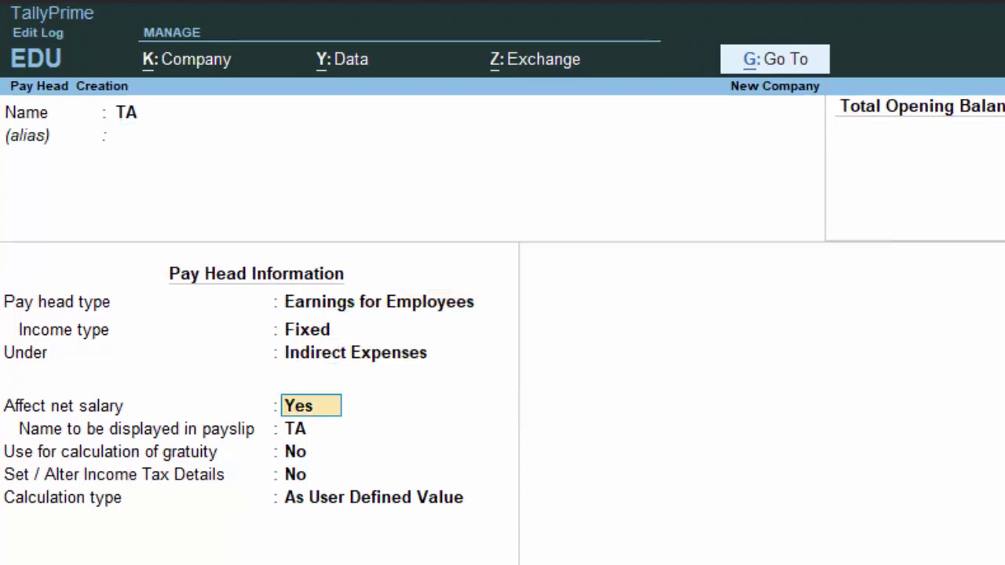
{"action": "key", "text": "Return"}
{"action": "key", "text": "Return"}
{"action": "key", "text": "Return"}
{"action": "key", "text": "Return"}
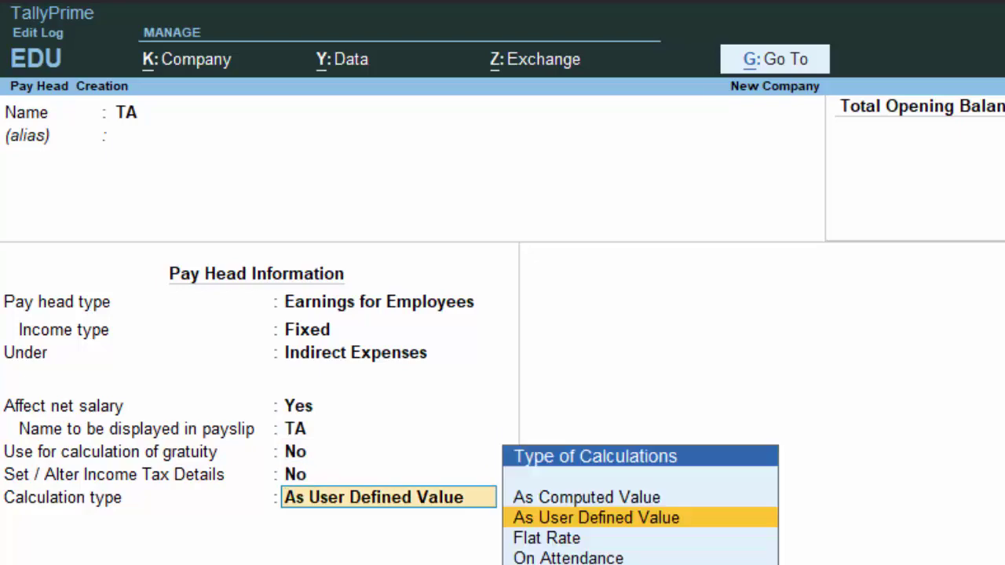
Set TA's calculation type to As Computed Value with a Months period.
{"action": "key", "text": "Down"}
{"action": "key", "text": "Up"}
{"action": "key", "text": "Up"}
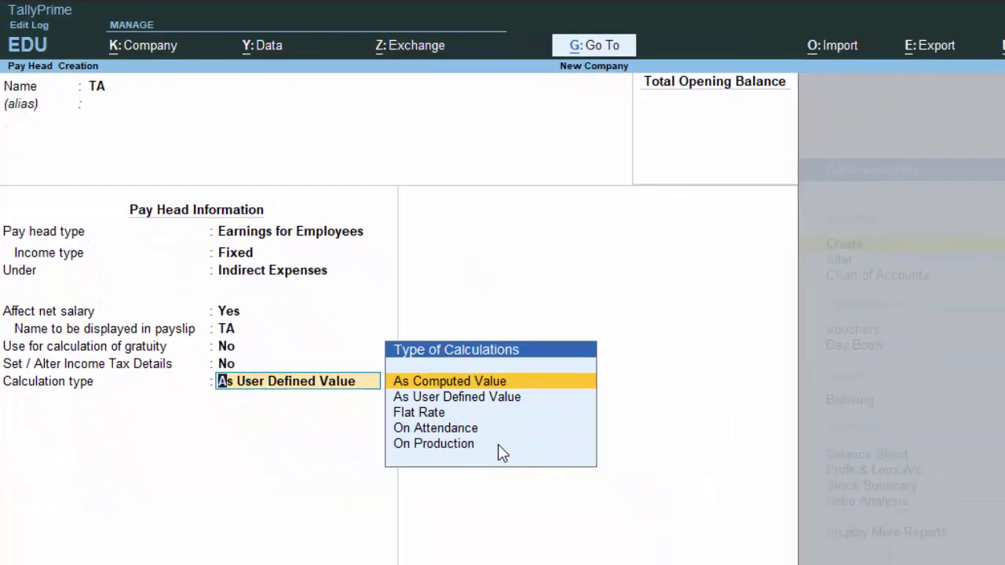
{"action": "key", "text": "Return"}
{"action": "key", "text": "Return"}
{"action": "key", "text": "Return"}
{"action": "key", "text": "Down"}
{"action": "key", "text": "Down"}
Give TA Normal Rounding and compute it On Specified Formula of Basic Salary.
{"action": "key", "text": "Return"}
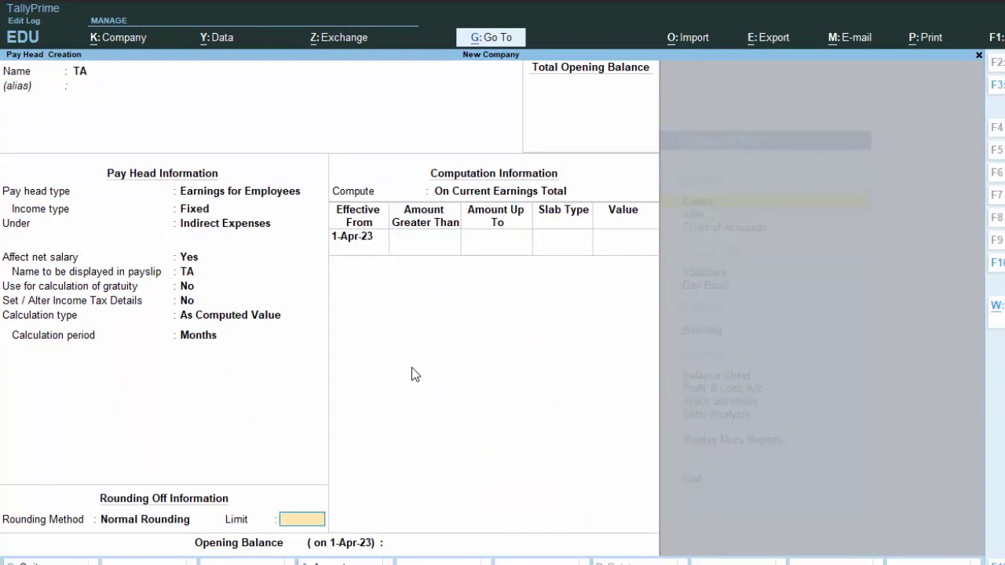
{"action": "key", "text": "Return"}
{"action": "key", "text": "Down"}
{"action": "key", "text": "Down"}
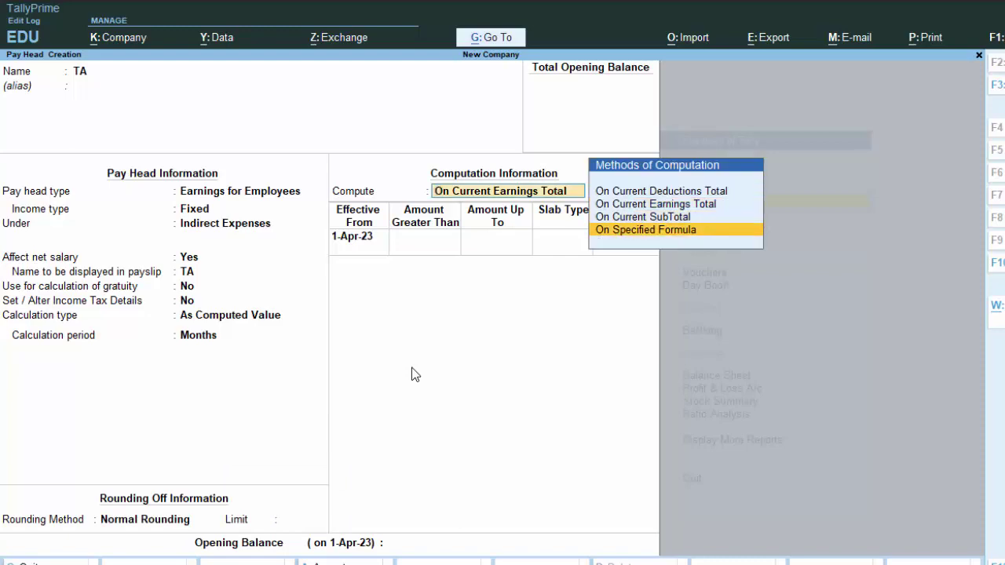
{"action": "key", "text": "Return"}
{"action": "key", "text": "Return"}
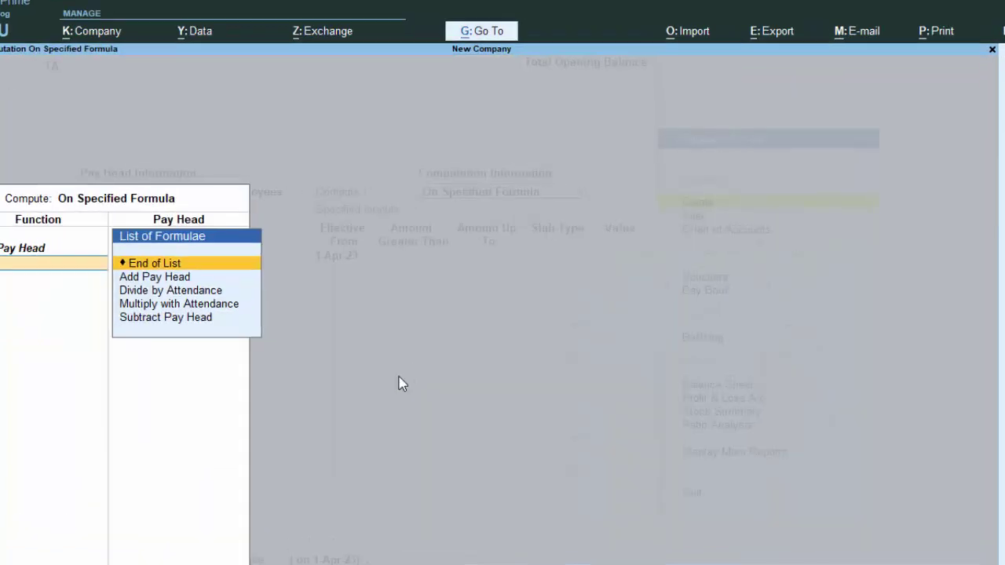
{"action": "key", "text": "Return"}
Enter TA's first slab from 1-Apr-23 at 1% up to 20,000.
{"action": "key", "text": "Return"}
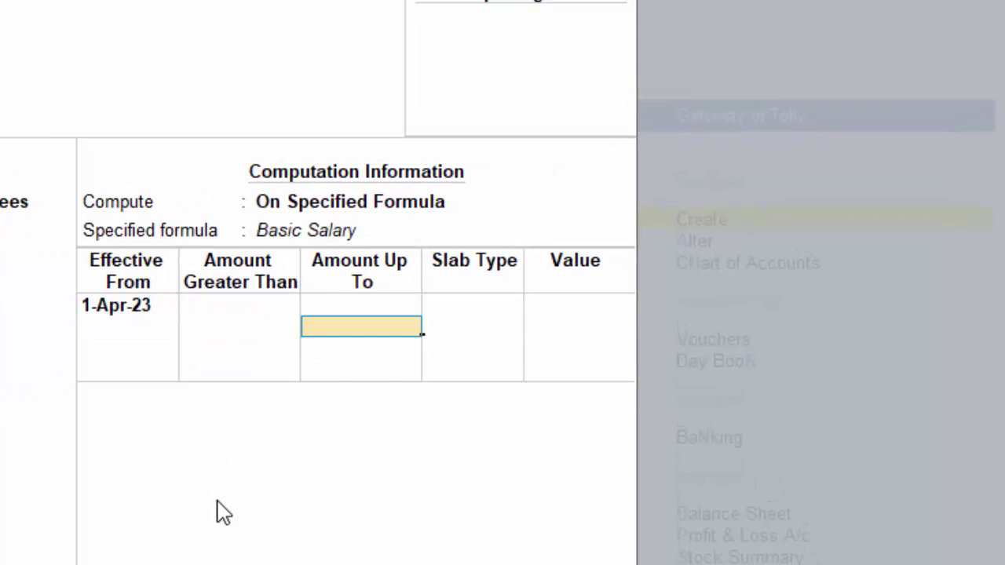
{"action": "type", "text": "20,00"}
{"action": "type", "text": "0"}
{"action": "key", "text": "Return"}
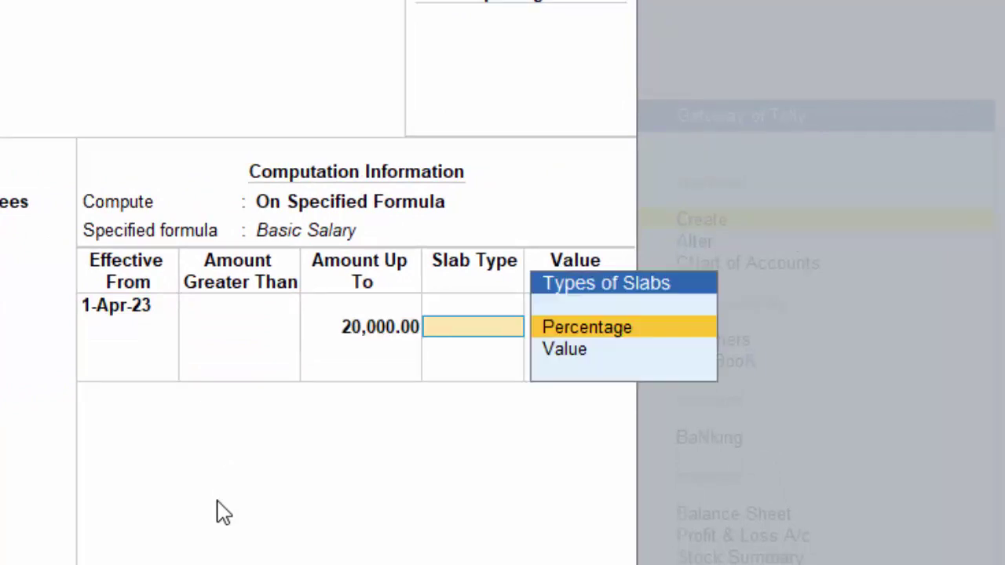
{"action": "key", "text": "Return"}
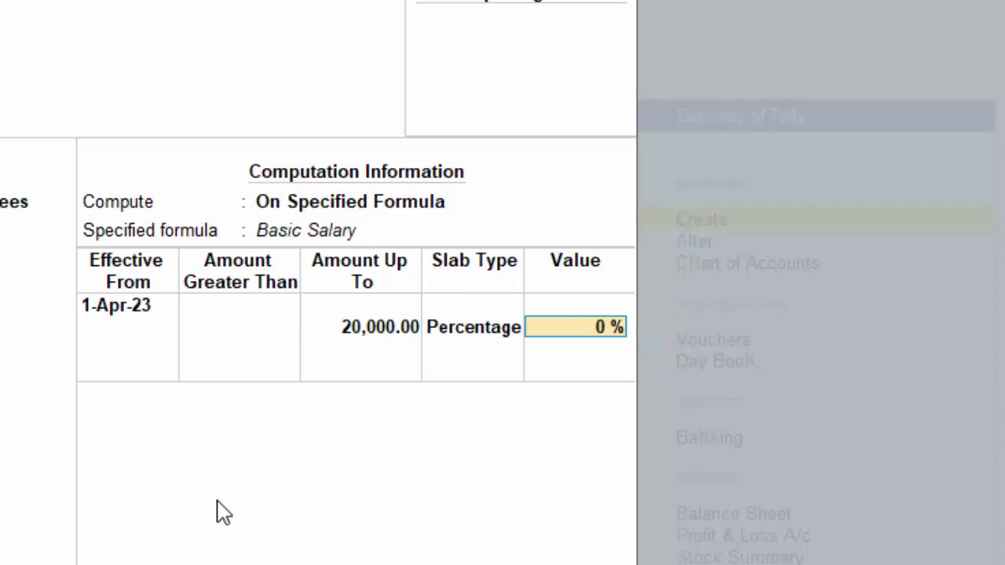
{"action": "type", "text": "1"}
{"action": "key", "text": "Return"}
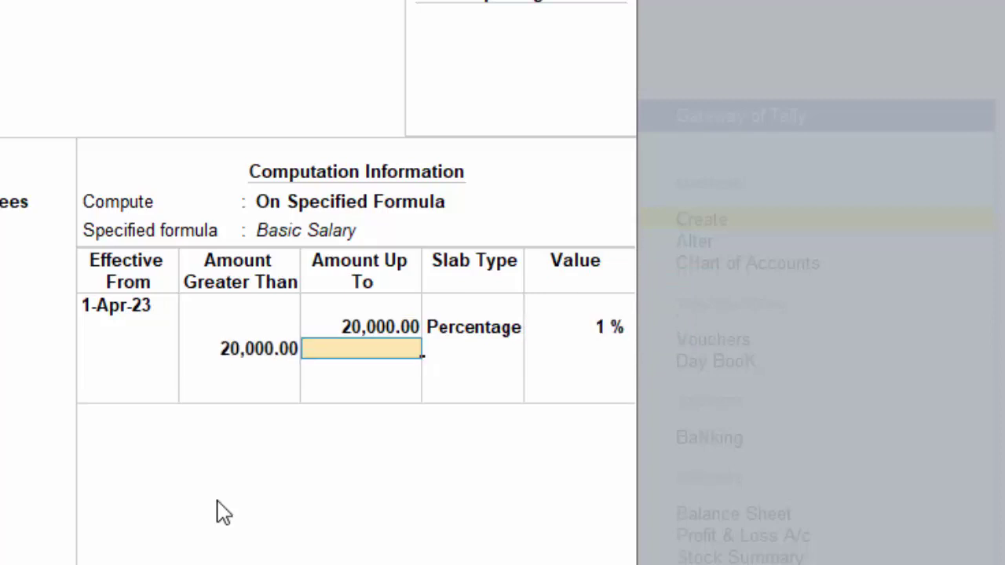
Add a second Percentage slab at 1.5% up to 30,000.
{"action": "type", "text": "3"}
{"action": "type", "text": "0,0"}
{"action": "type", "text": "0"}
{"action": "type", "text": "000"}
{"action": "key", "text": "Return"}
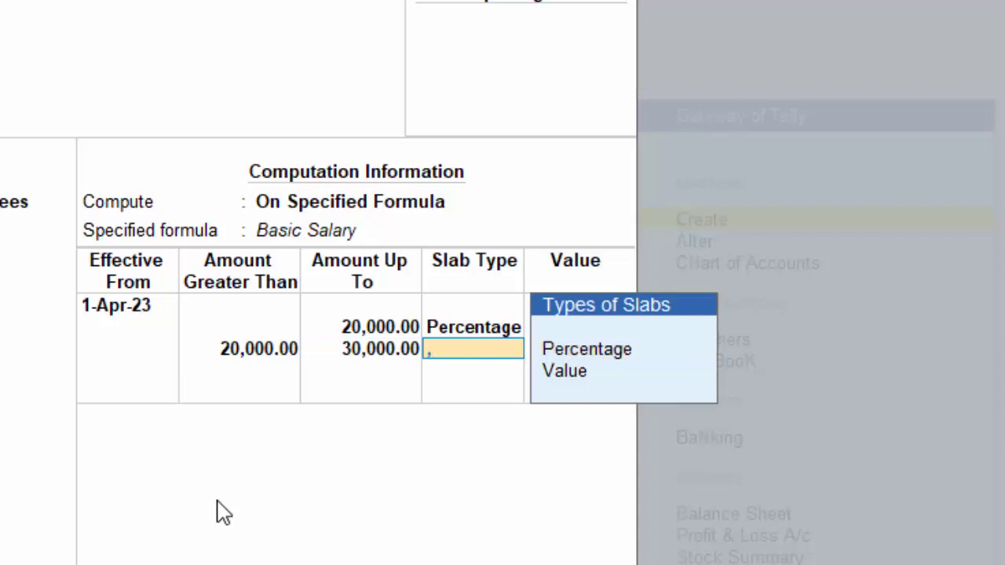
{"action": "key", "text": "BackSpace"}
{"action": "left_click", "coordinate": [605, 353]}
{"action": "type", "text": "1.5"}
{"action": "key", "text": "Return"}
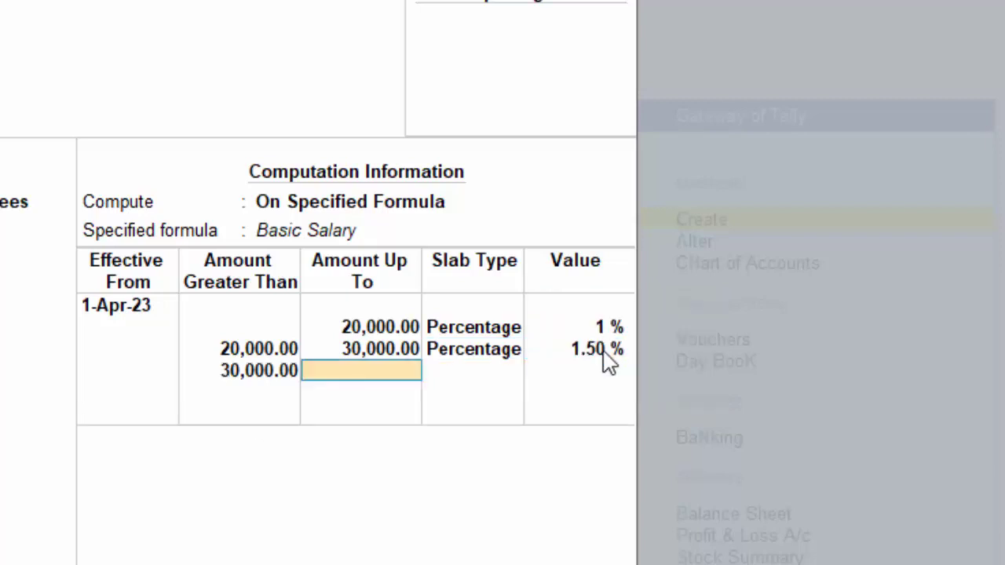
Add a final open-ended Percentage slab at 3%.
{"action": "key", "text": "Return"}
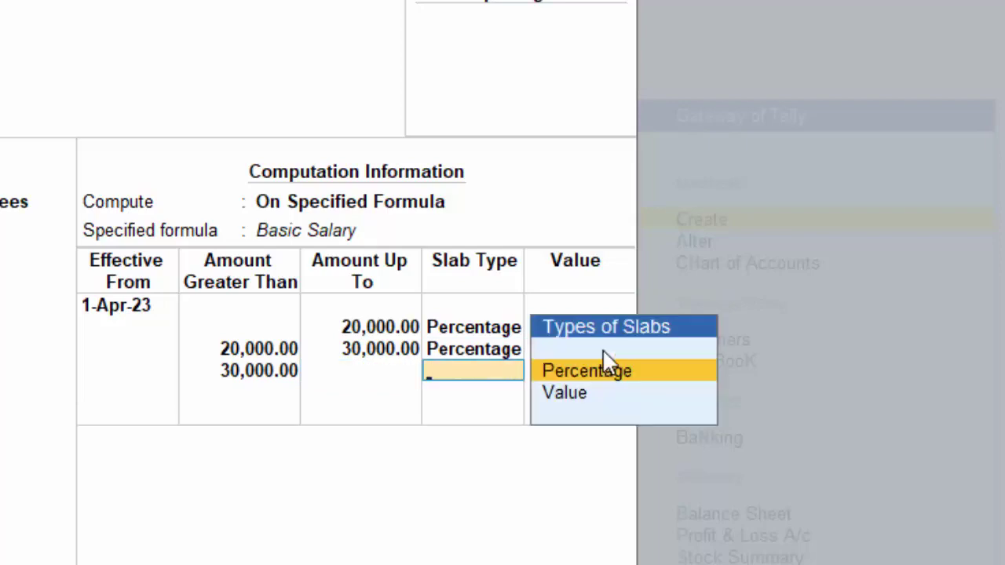
{"action": "key", "text": "Return"}
{"action": "type", "text": "3"}
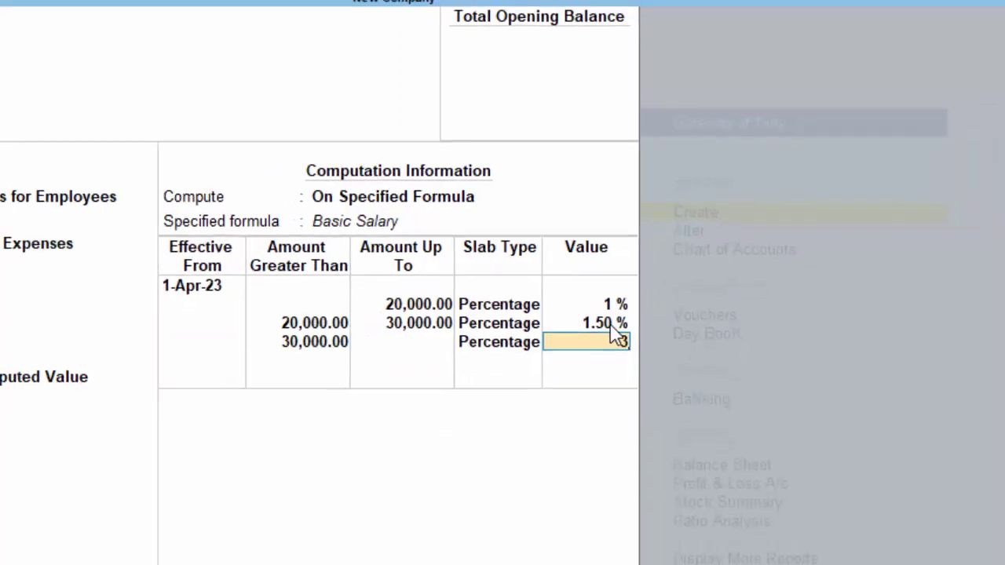
{"action": "key", "text": "Return"}
{"action": "key", "text": "Return"}
{"action": "key", "text": "Return"}
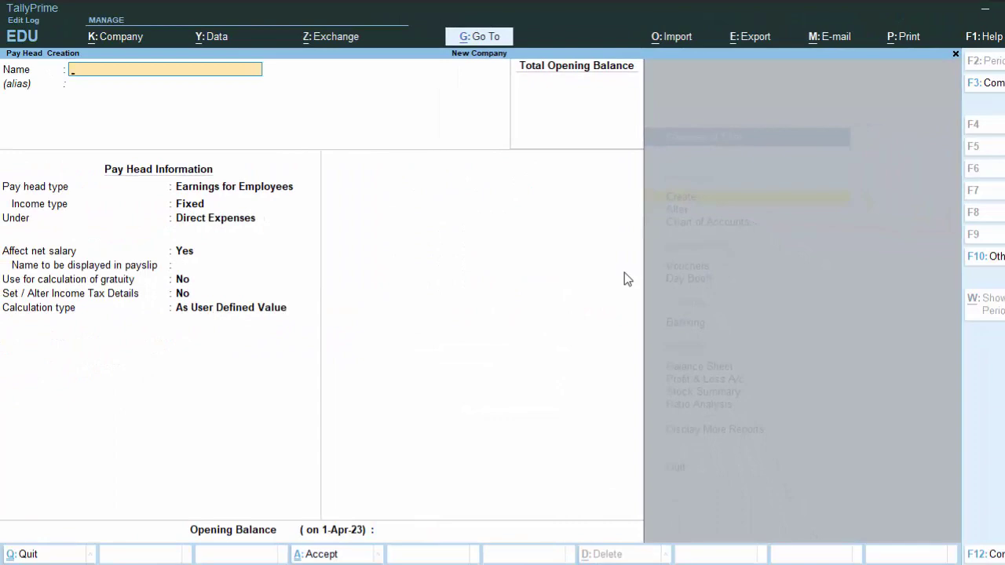
Name a new pay head DA as fixed Earnings for Employees under Indirect Expenses.
{"action": "type", "text": "DA"}
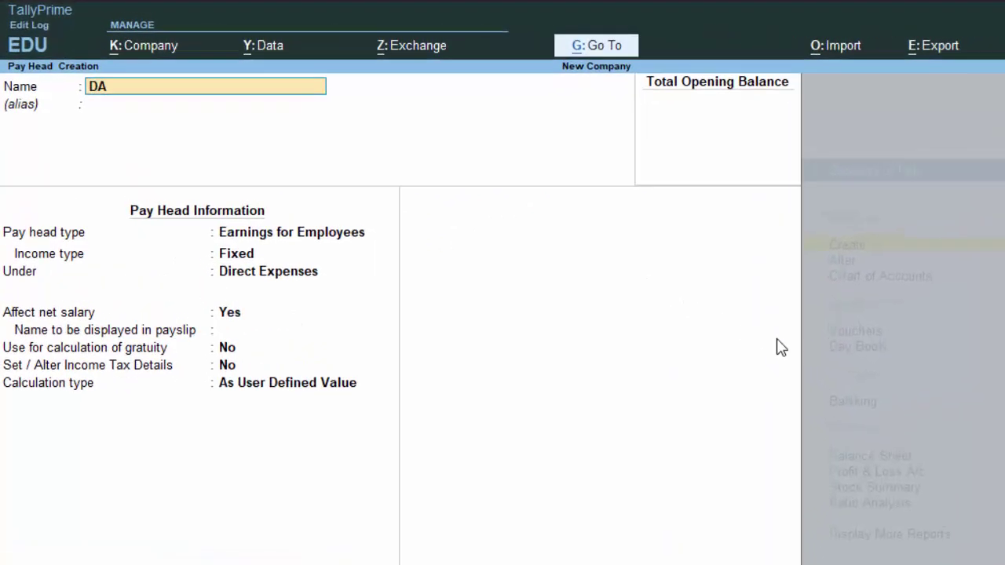
{"action": "key", "text": "Return"}
{"action": "key", "text": "Return"}
{"action": "key", "text": "Return"}
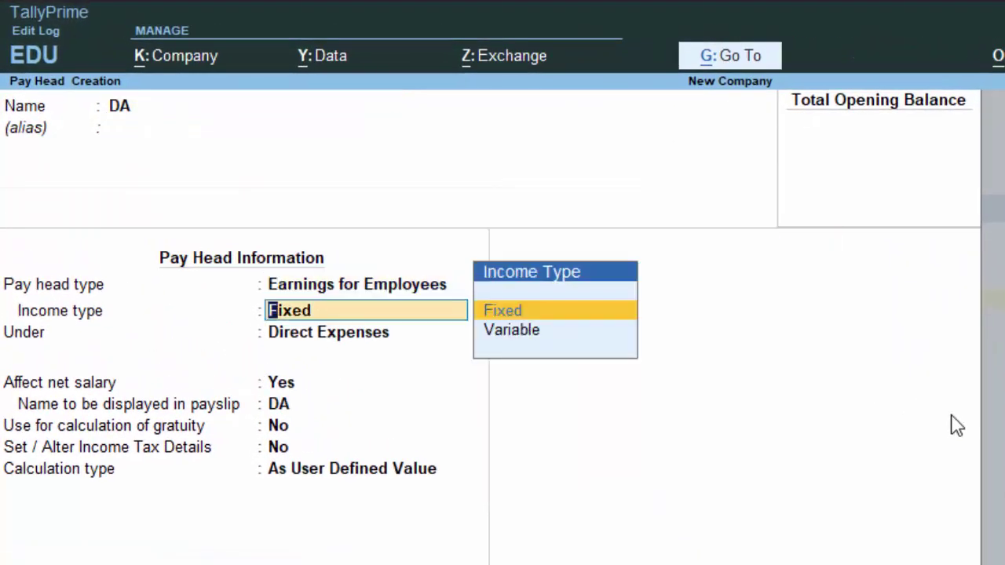
{"action": "key", "text": "Return"}
{"action": "key", "text": "Down"}
{"action": "key", "text": "Down"}
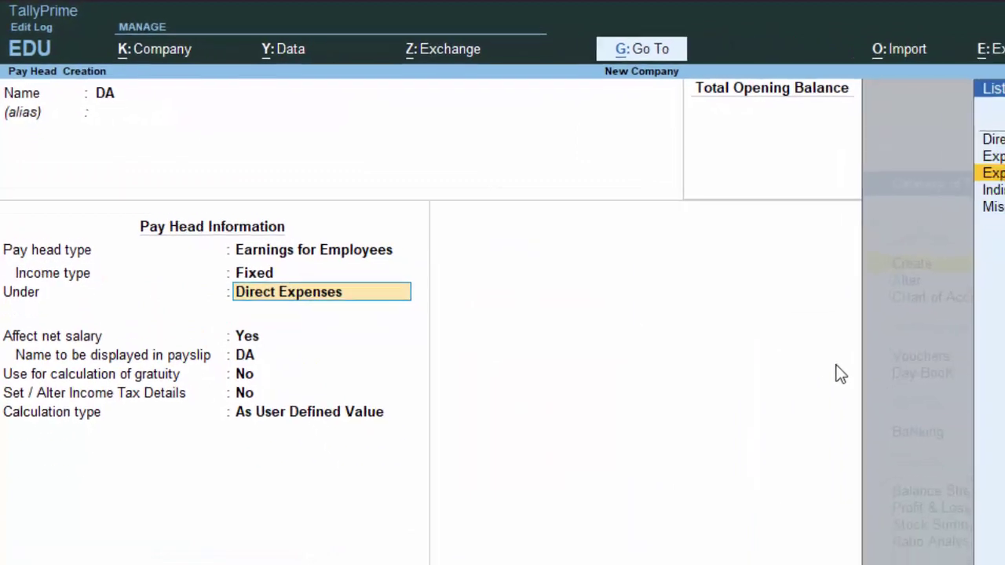
{"action": "key", "text": "Down"}
{"action": "key", "text": "Return"}
{"action": "key", "text": "Return"}
{"action": "key", "text": "Return"}
{"action": "key", "text": "Return"}
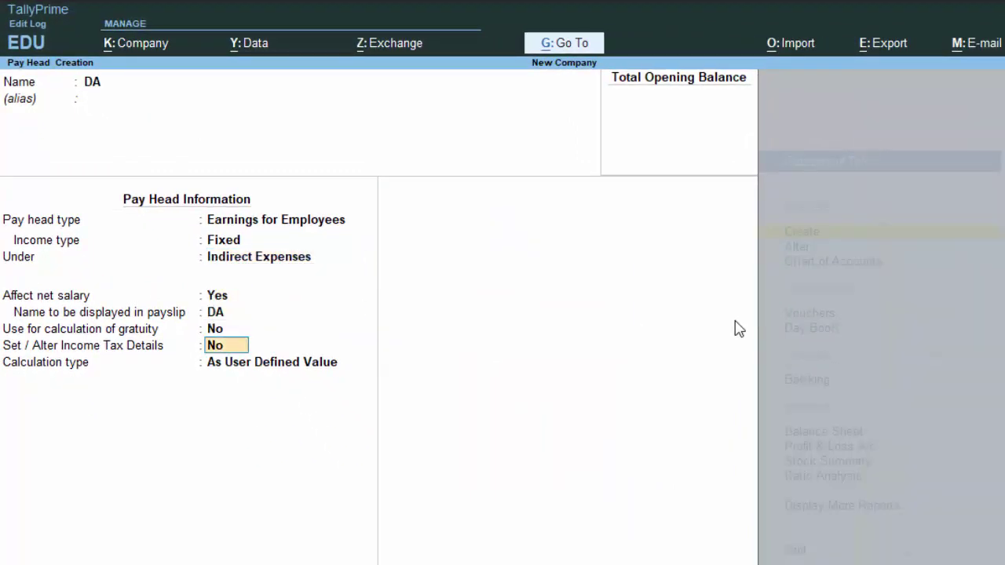
{"action": "key", "text": "Return"}
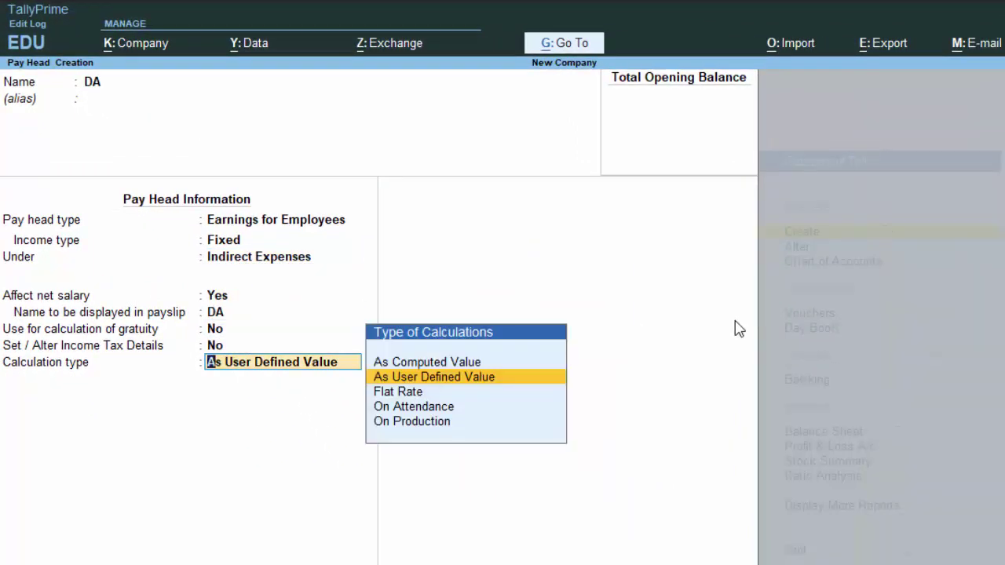
Calculate DA As Computed Value, computed On Specified Formula of Basic Salary.
{"action": "key", "text": "Down"}
{"action": "key", "text": "Down"}
{"action": "key", "text": "Down"}
{"action": "key", "text": "Up"}
{"action": "key", "text": "Up"}
{"action": "key", "text": "Up"}
{"action": "key", "text": "Up"}
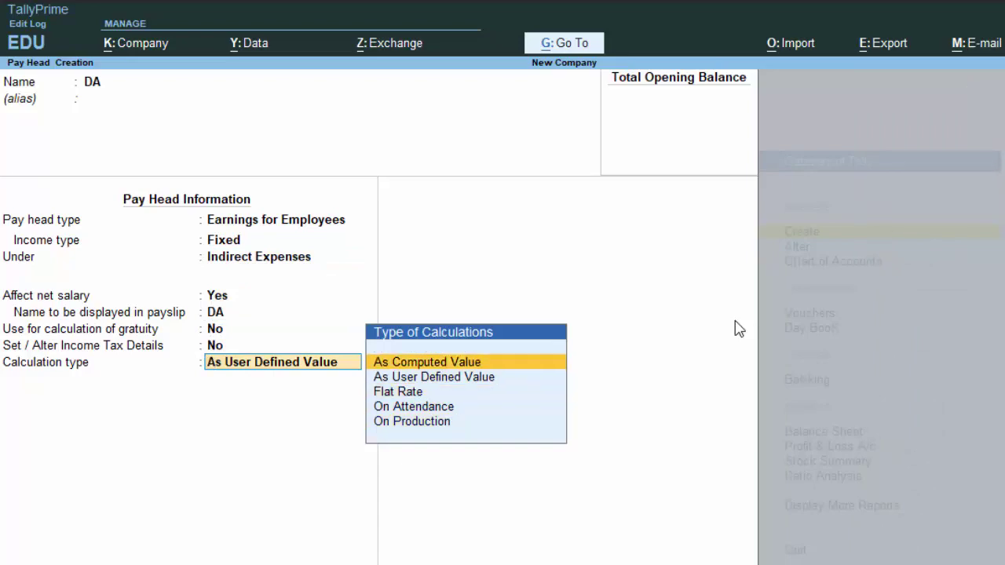
{"action": "key", "text": "Return"}
{"action": "key", "text": "Down"}
{"action": "key", "text": "Down"}
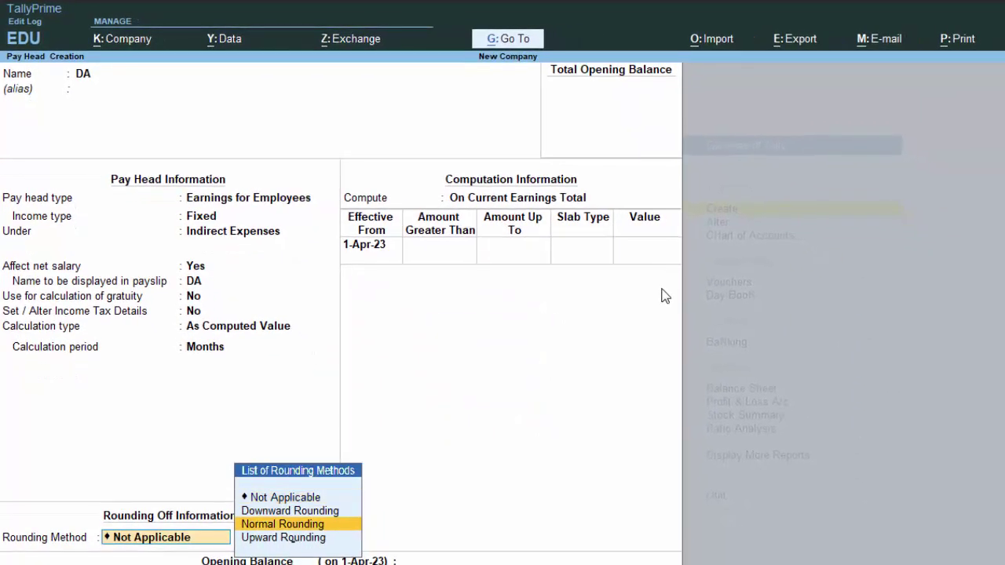
{"action": "key", "text": "Return"}
{"action": "key", "text": "Return"}
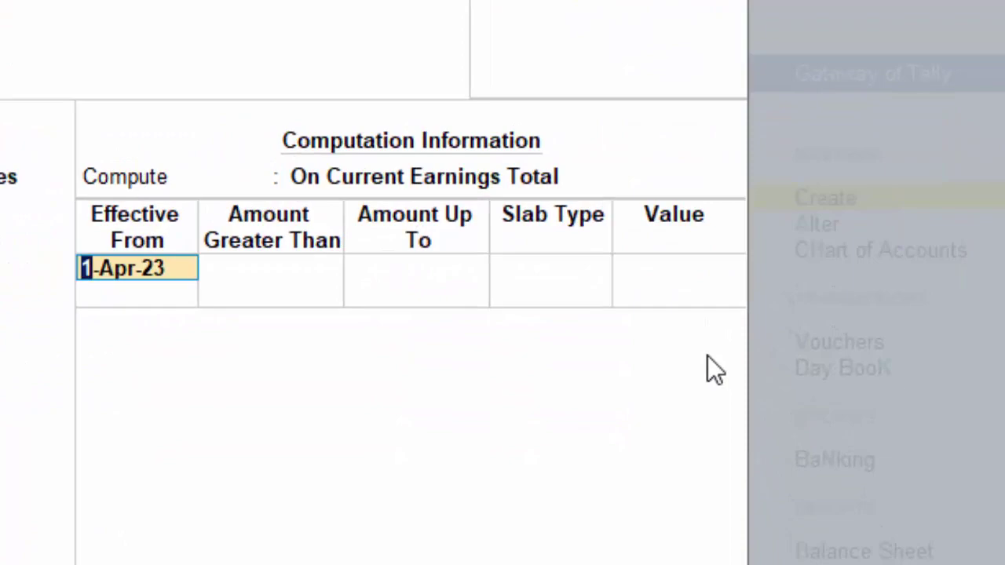
{"action": "key", "text": "BackSpace"}
{"action": "key", "text": "Down"}
{"action": "key", "text": "Down"}
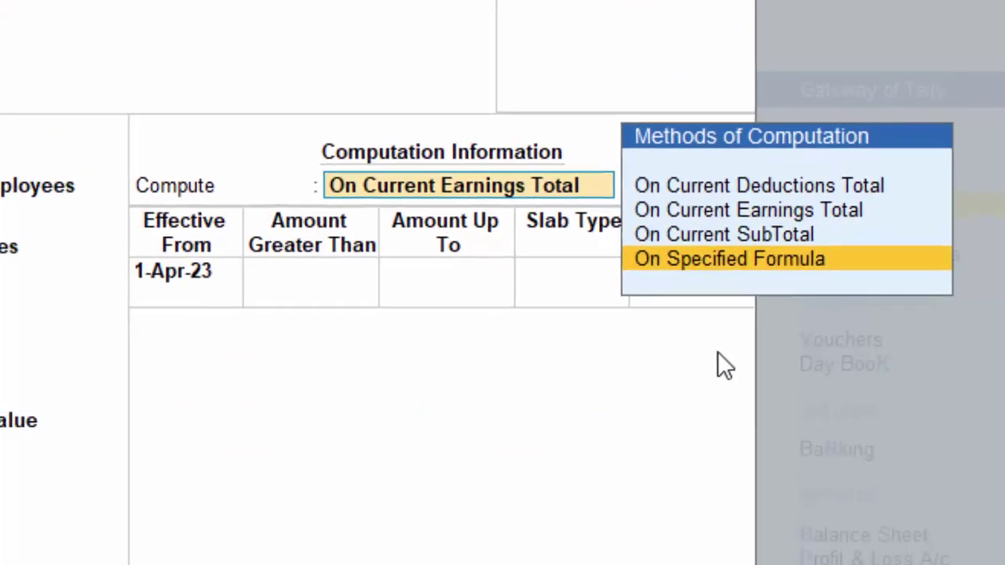
{"action": "key", "text": "Return"}
{"action": "key", "text": "Return"}
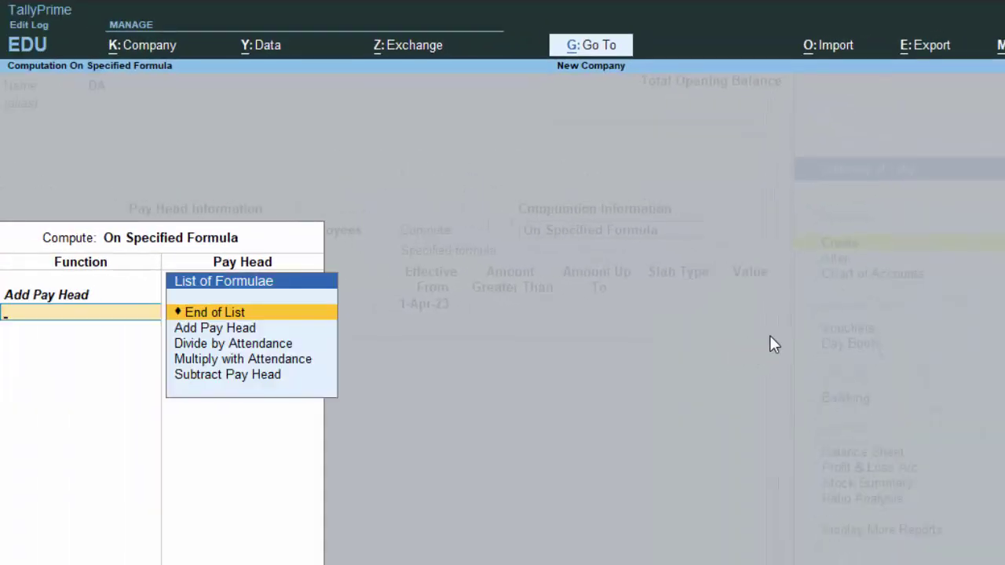
{"action": "key", "text": "Return"}
Enter DA's slabs: 1% up to 20,000, 1.5% up to 30,000, and 2% above.
{"action": "key", "text": "Return"}
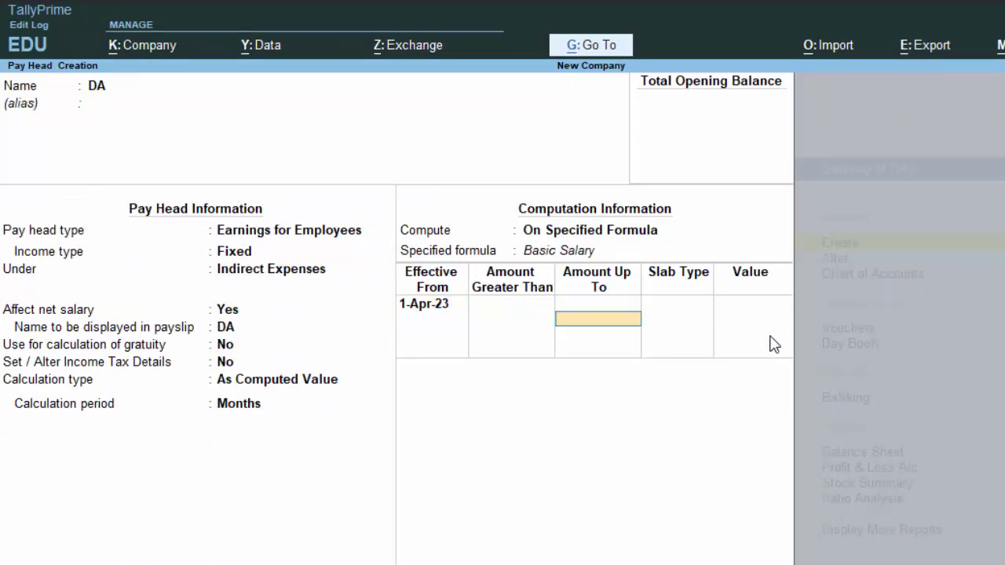
{"action": "type", "text": "20000"}
{"action": "key", "text": "Return"}
{"action": "key", "text": "Return"}
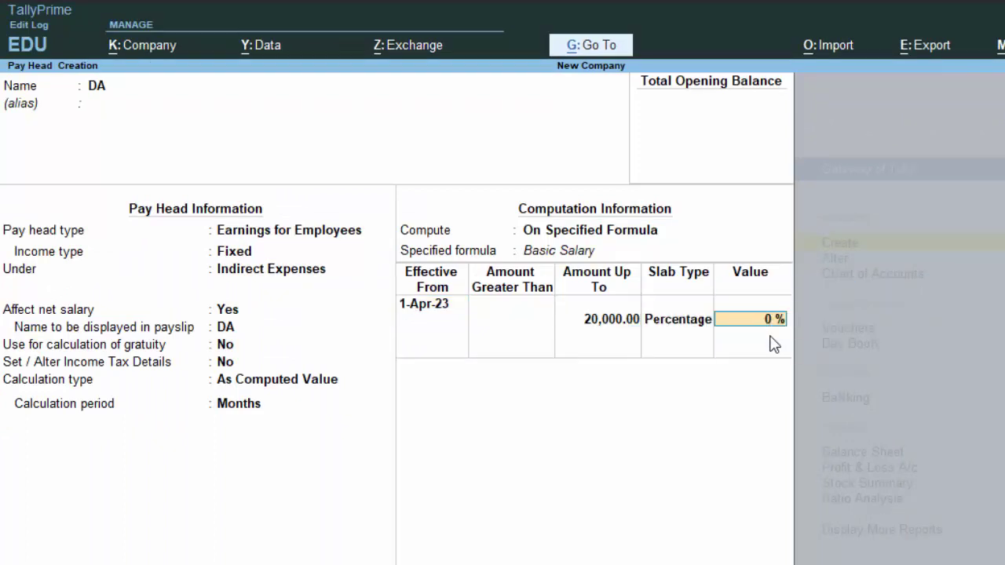
{"action": "type", "text": "1"}
{"action": "key", "text": "Return"}
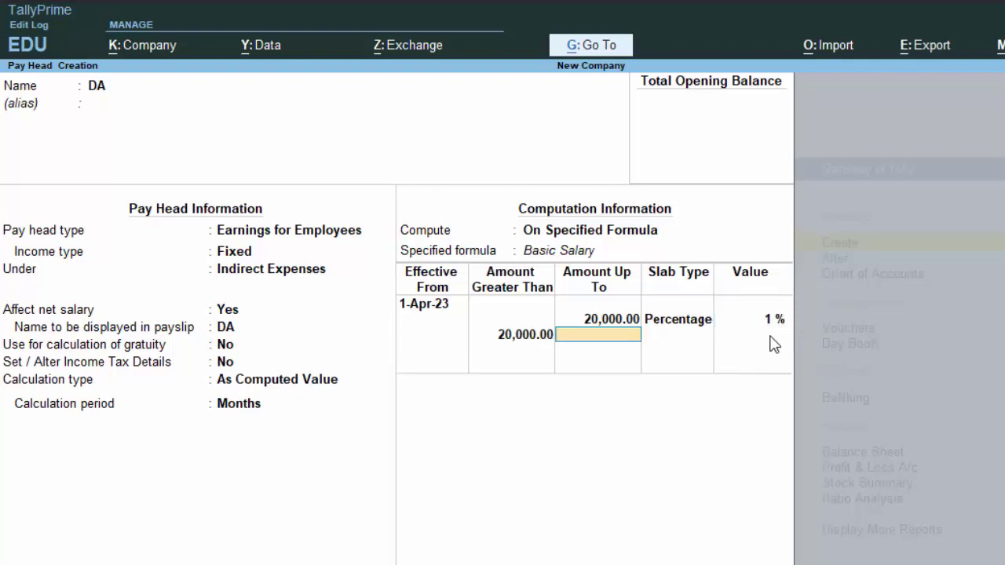
{"action": "type", "text": "3000"}
{"action": "type", "text": "0"}
{"action": "key", "text": "Return"}
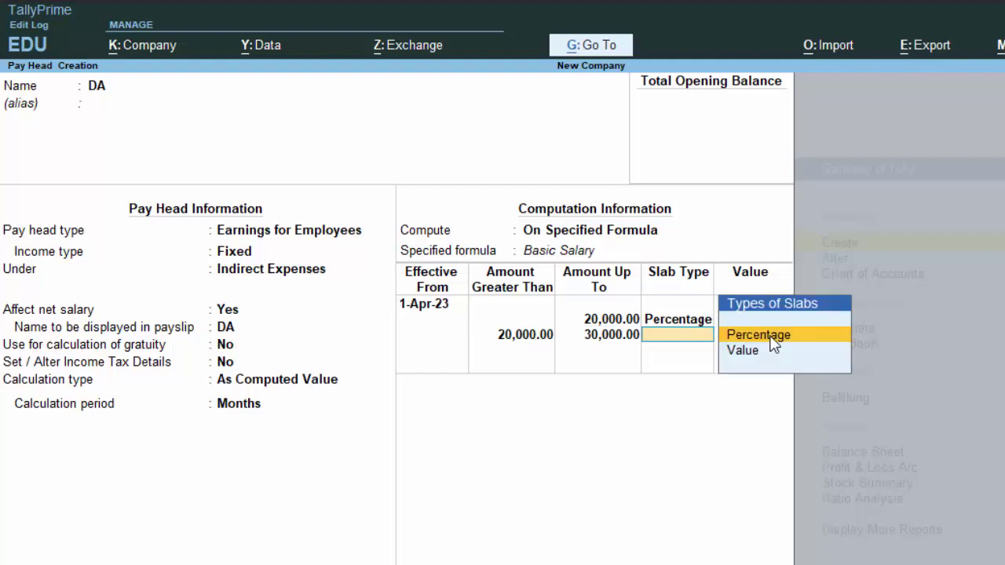
{"action": "key", "text": "Return"}
{"action": "type", "text": "1."}
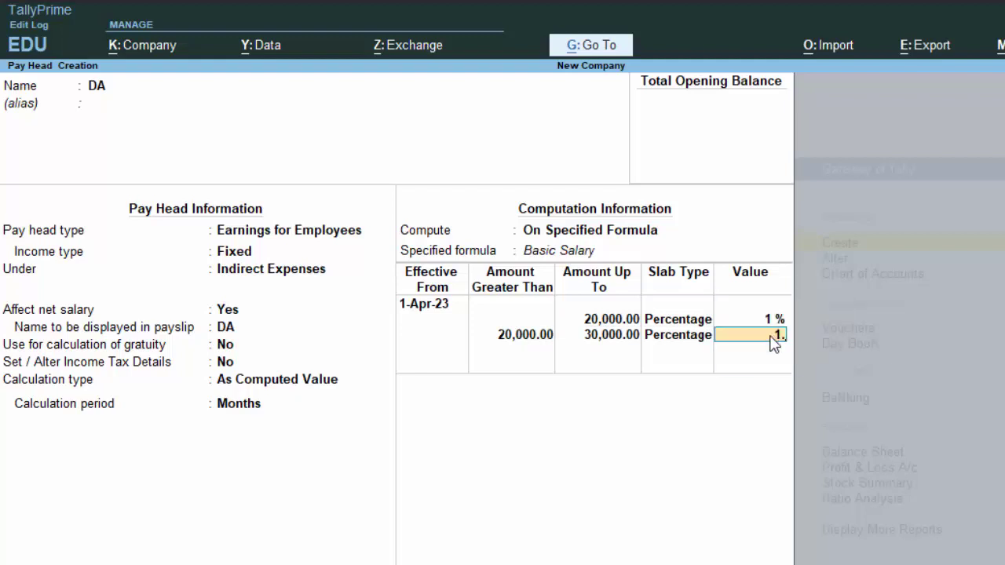
{"action": "type", "text": "5"}
{"action": "key", "text": "Return"}
{"action": "key", "text": "Return"}
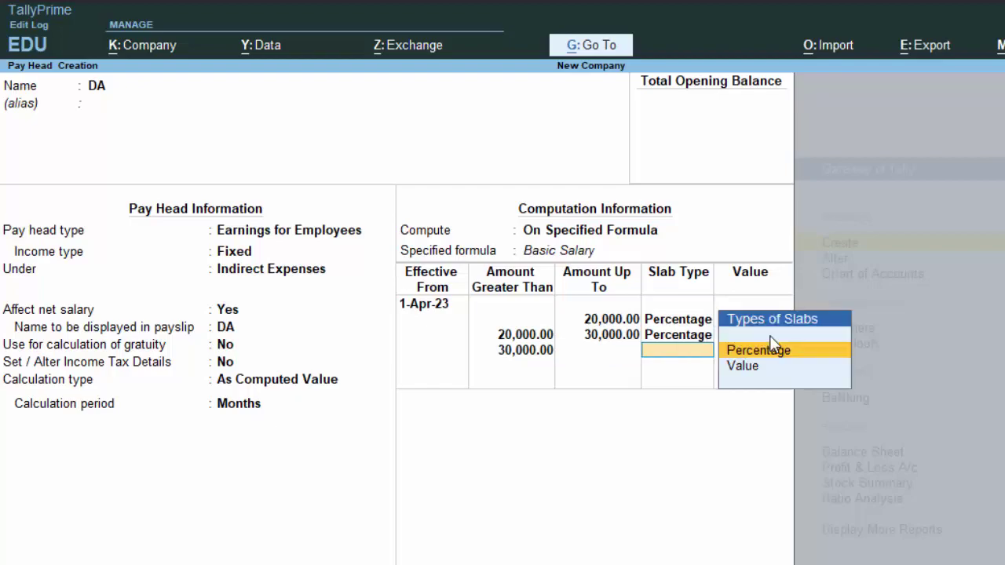
{"action": "key", "text": "Return"}
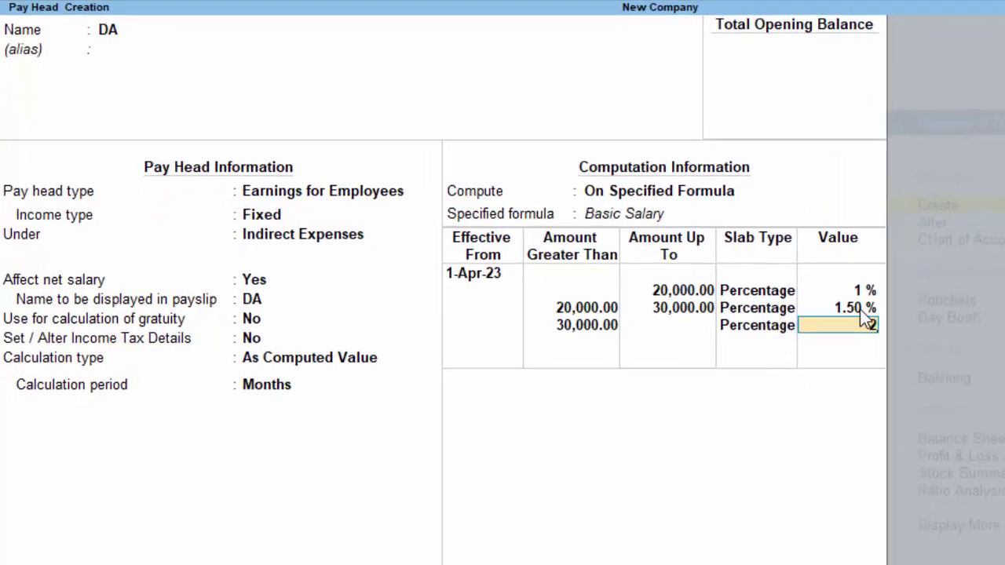
{"action": "type", "text": "2"}
{"action": "key", "text": "Return"}
{"action": "key", "text": "Return"}
{"action": "key", "text": "Return"}
{"action": "key", "text": "Return"}
{"action": "key", "text": "Return"}
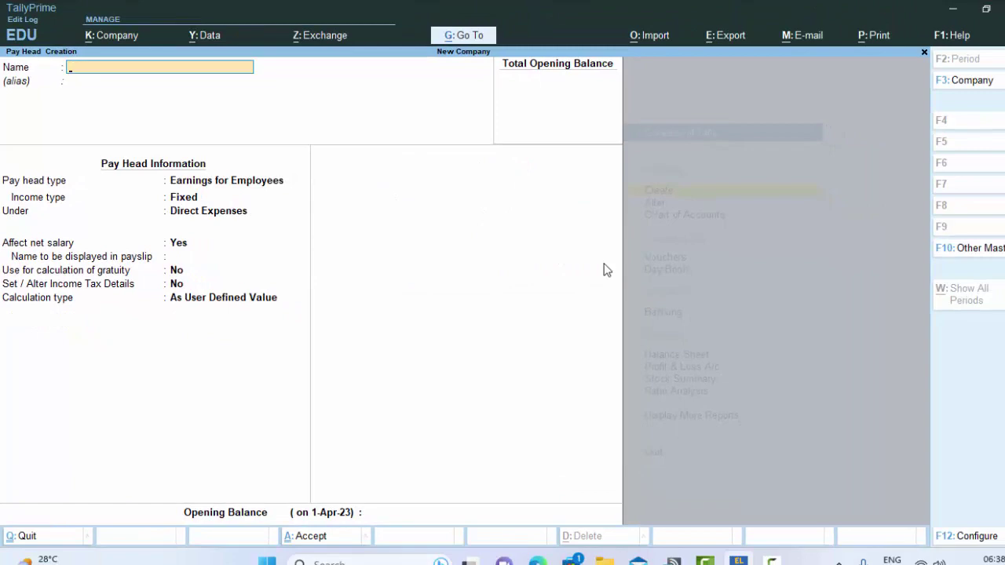
Name a pay head PF as an Employees' Statutory Deduction of type PF Account (A/c No. 1).
{"action": "type", "text": "PF"}
{"action": "key", "text": "Return"}
{"action": "key", "text": "Return"}
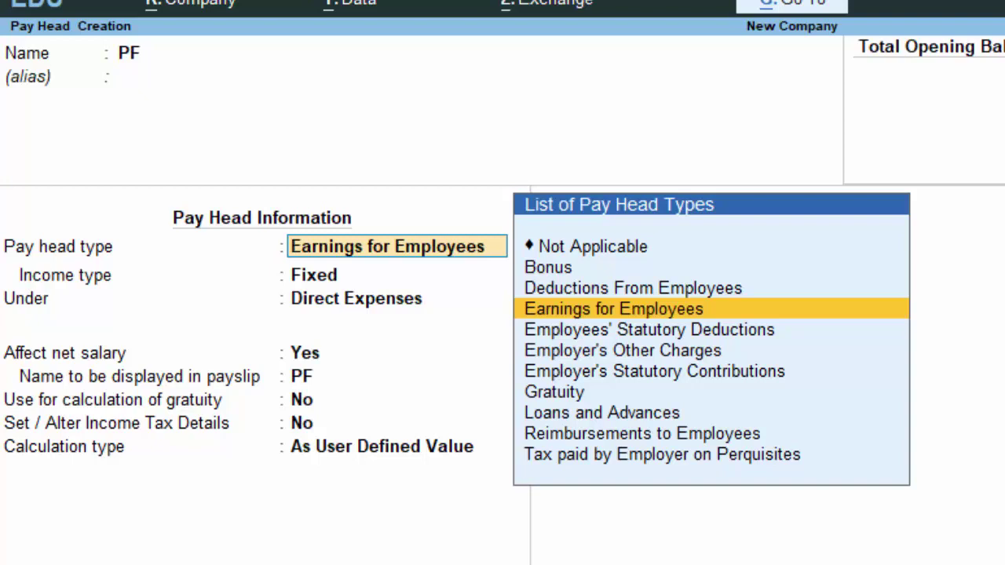
{"action": "key", "text": "Down"}
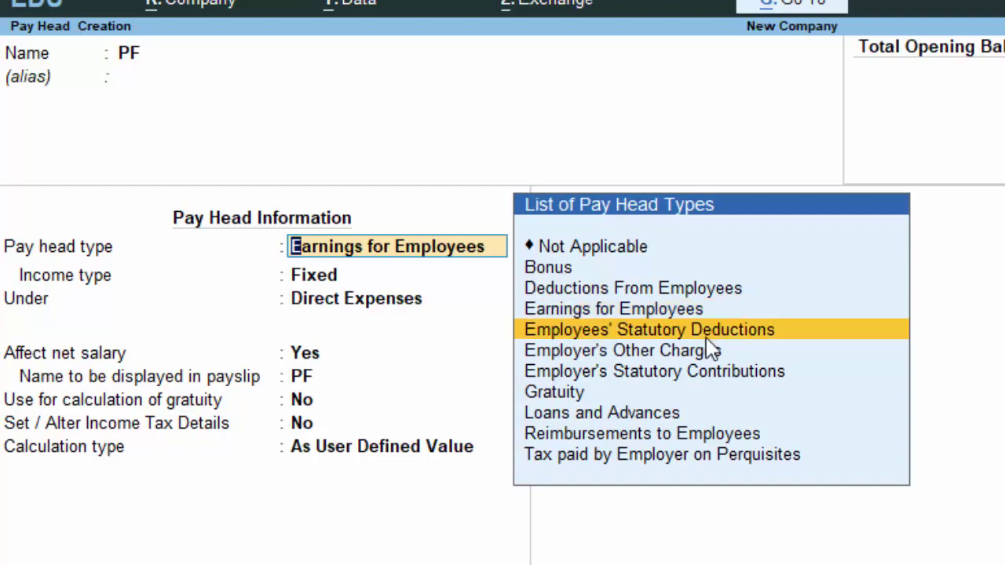
{"action": "key", "text": "Return"}
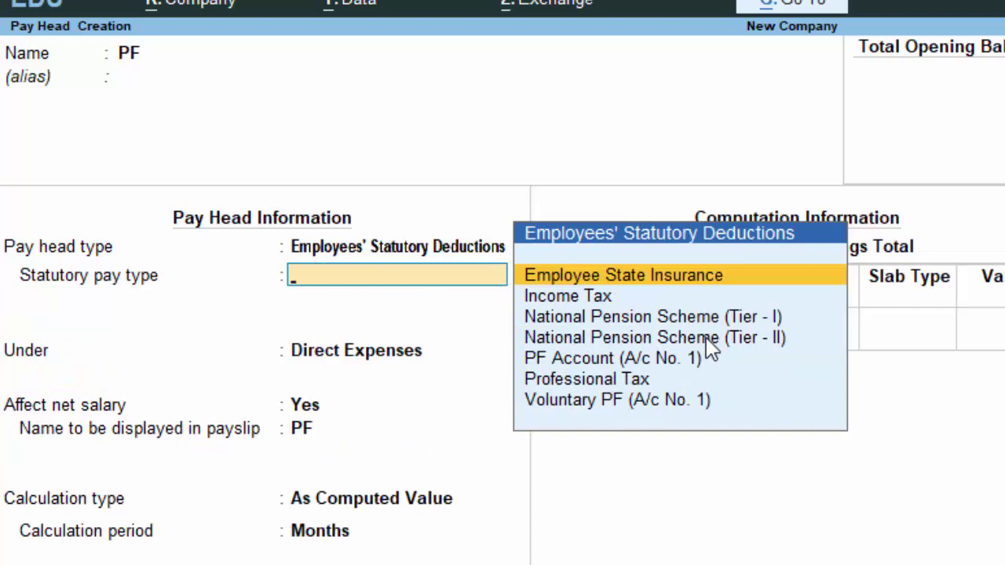
{"action": "key", "text": "Down"}
{"action": "key", "text": "Down"}
{"action": "key", "text": "Down"}
{"action": "key", "text": "Down"}
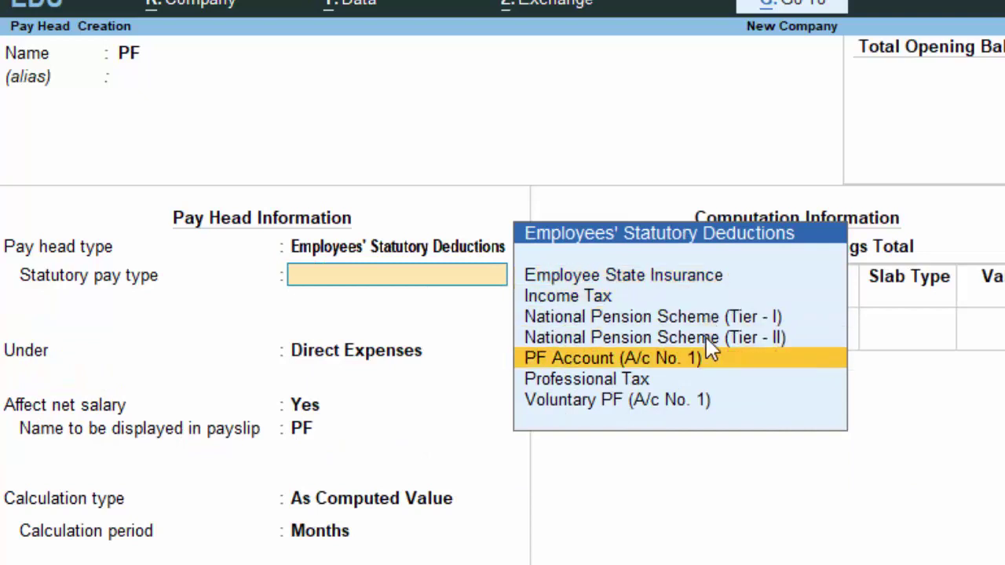
{"action": "key", "text": "Return"}
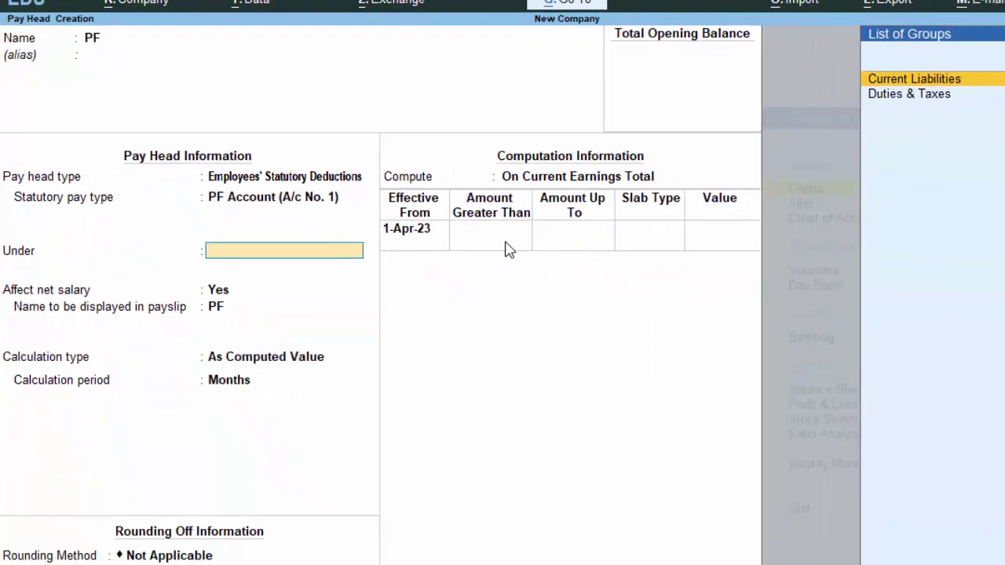
Place PF under Current Liabilities and clear its computation method field.
{"action": "key", "text": "Return"}
{"action": "key", "text": "Return"}
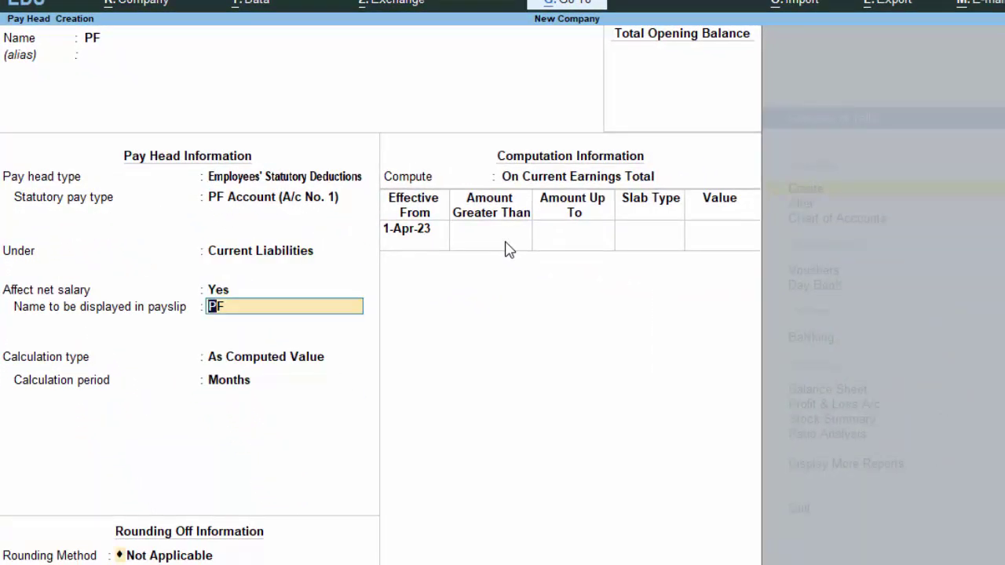
{"action": "key", "text": "Return"}
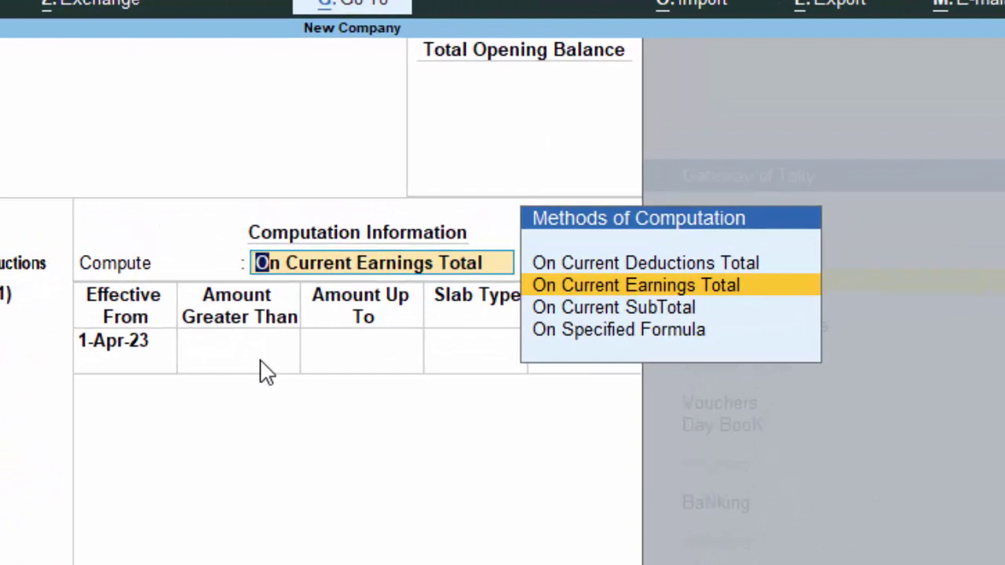
{"action": "type", "text": "e"}
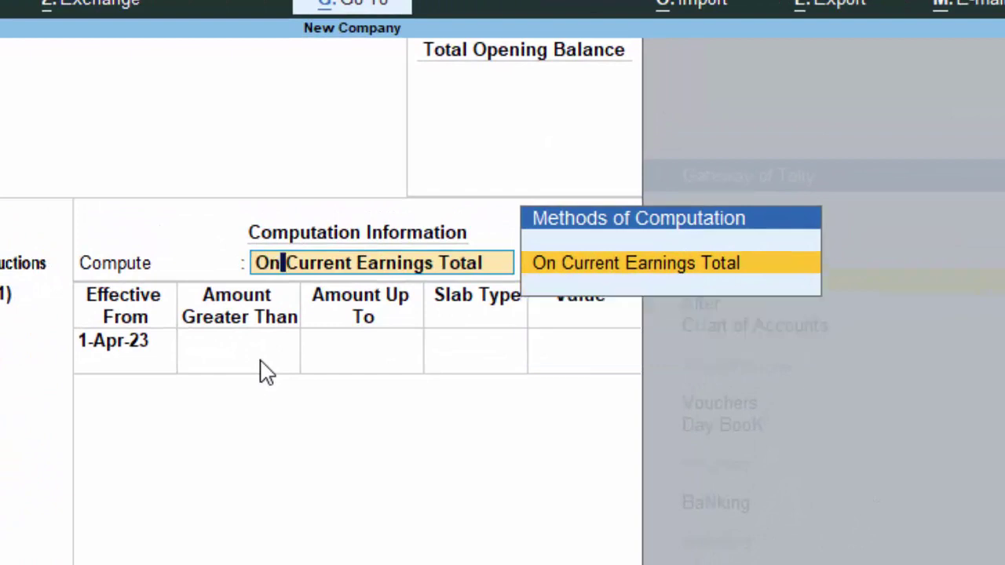
{"action": "key", "text": "BackSpace"}
{"action": "key", "text": "BackSpace"}
{"action": "key", "text": "BackSpace"}
{"action": "type", "text": "Current Earnings To"}
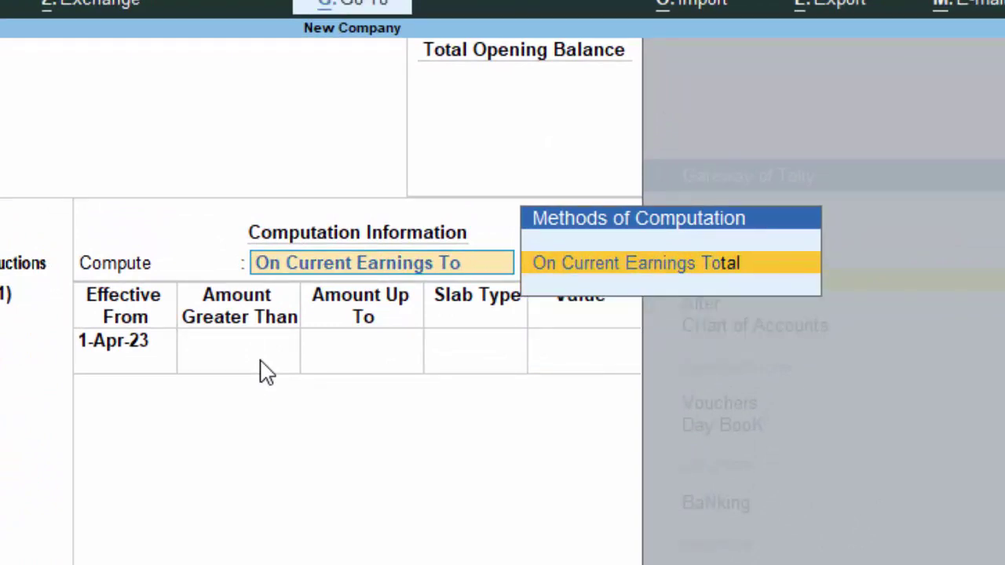
{"action": "key", "text": "BackSpace"}
{"action": "key", "text": "BackSpace"}
{"action": "key", "text": "BackSpace"}
{"action": "key", "text": "BackSpace"}
{"action": "key", "text": "BackSpace"}
{"action": "key", "text": "BackSpace"}
{"action": "key", "text": "BackSpace"}
{"action": "key", "text": "BackSpace"}
{"action": "key", "text": "BackSpace"}
{"action": "key", "text": "BackSpace"}
{"action": "key", "text": "BackSpace"}
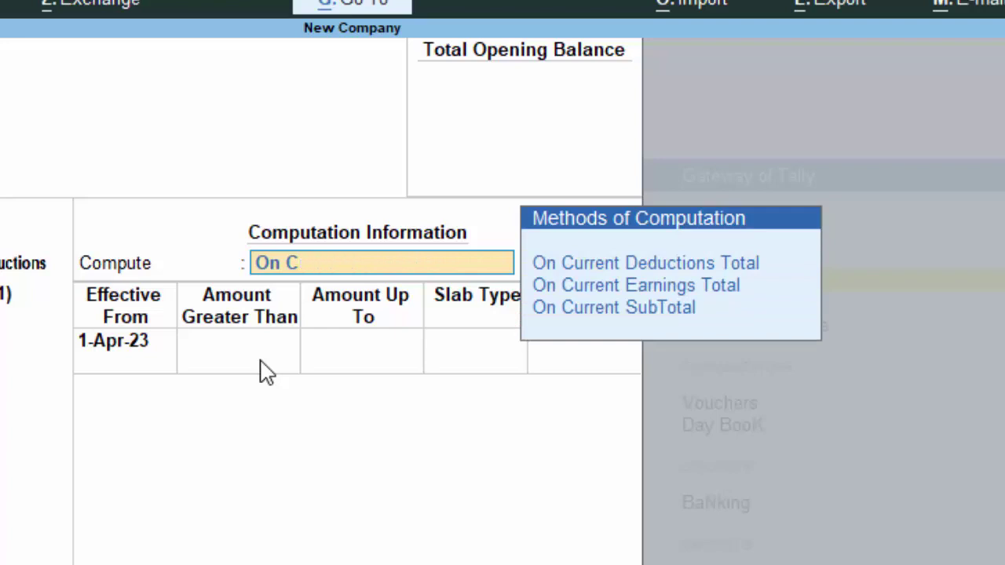
{"action": "key", "text": "BackSpace"}
{"action": "key", "text": "BackSpace"}
{"action": "key", "text": "BackSpace"}
Compute PF on a Basic Salary formula with a first slab of 10% up to 20,000.
{"action": "key", "text": "Down"}
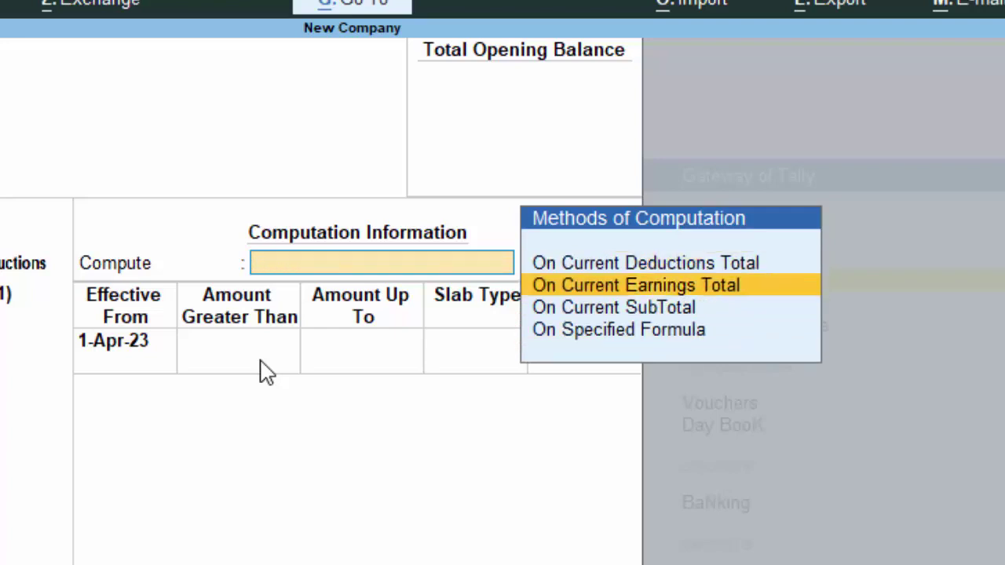
{"action": "key", "text": "Down"}
{"action": "key", "text": "Down"}
{"action": "key", "text": "Return"}
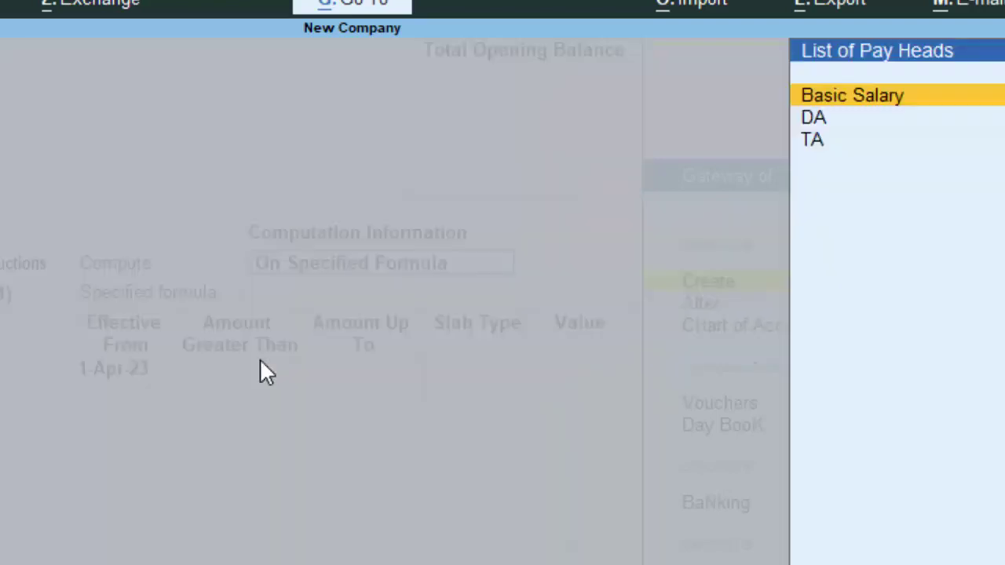
{"action": "key", "text": "Return"}
{"action": "key", "text": "Return"}
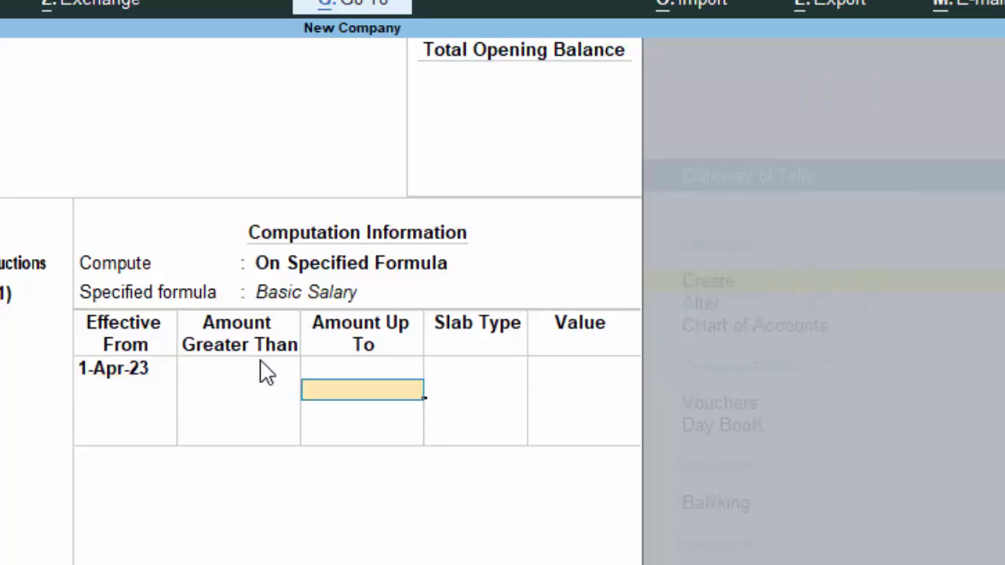
{"action": "type", "text": "20000"}
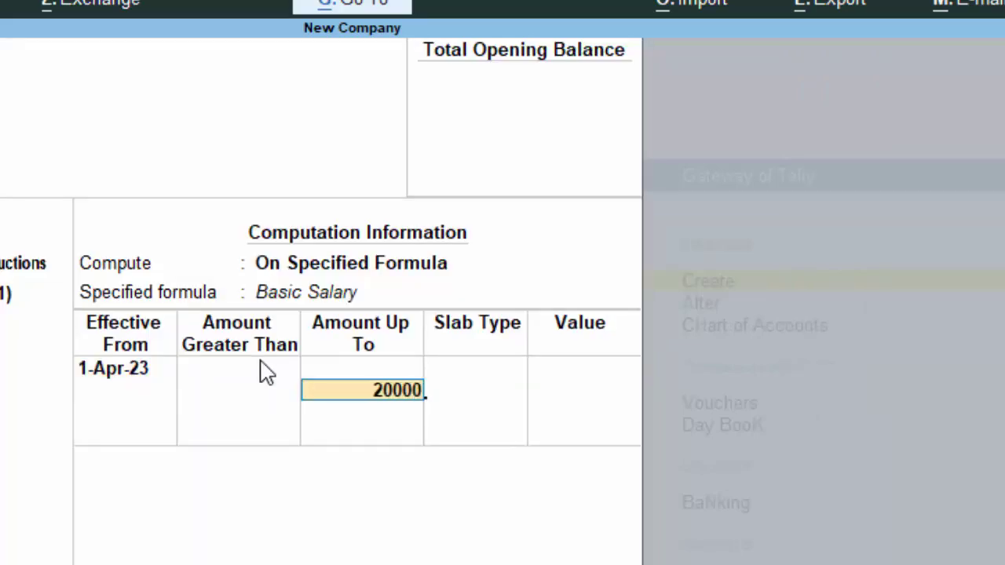
{"action": "key", "text": "Return"}
{"action": "key", "text": "Return"}
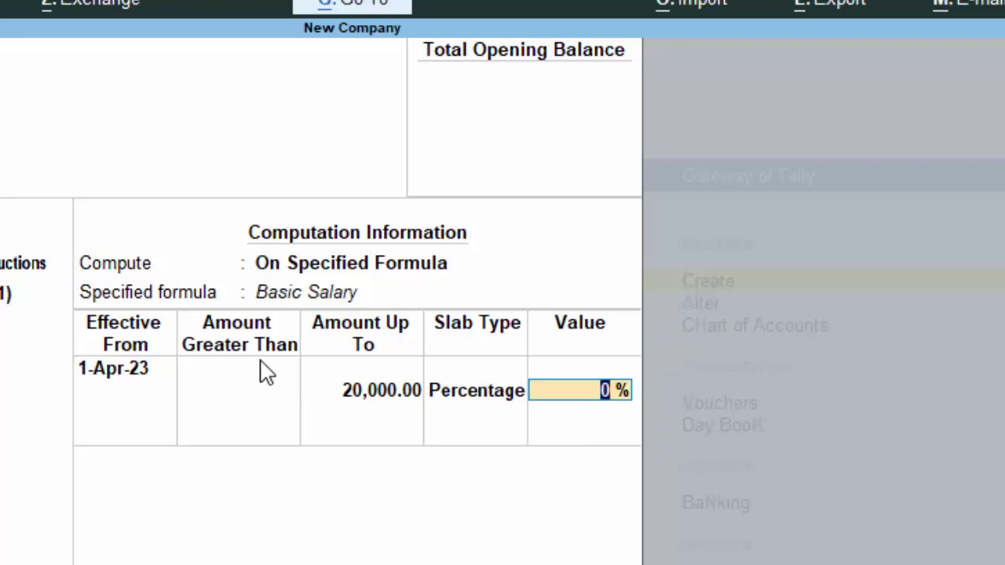
{"action": "type", "text": "10"}
{"action": "key", "text": "Return"}
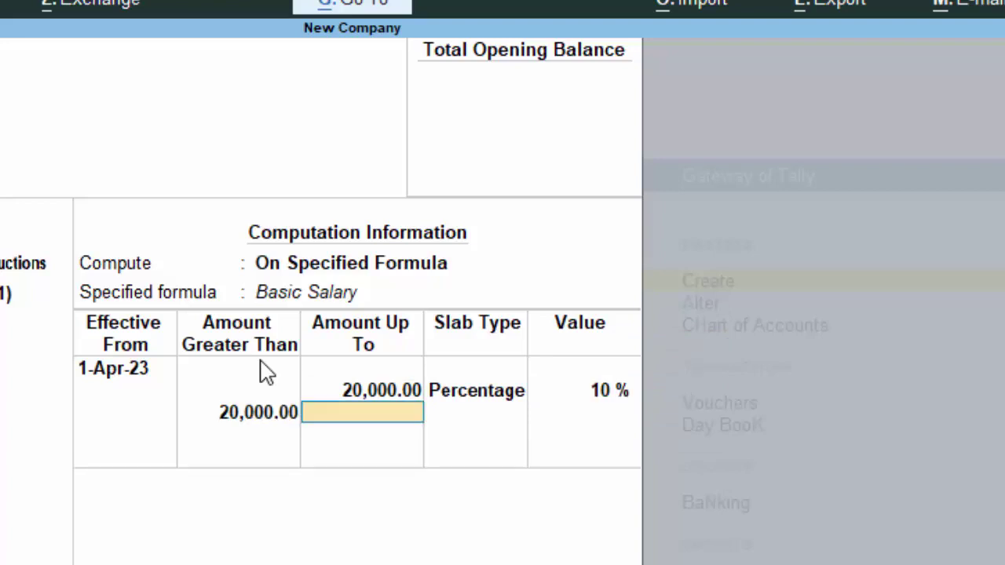
Add PF slabs of 12% up to 30,000 and 15% above, ready to save.
{"action": "type", "text": "30,00"}
{"action": "type", "text": "0"}
{"action": "key", "text": "Return"}
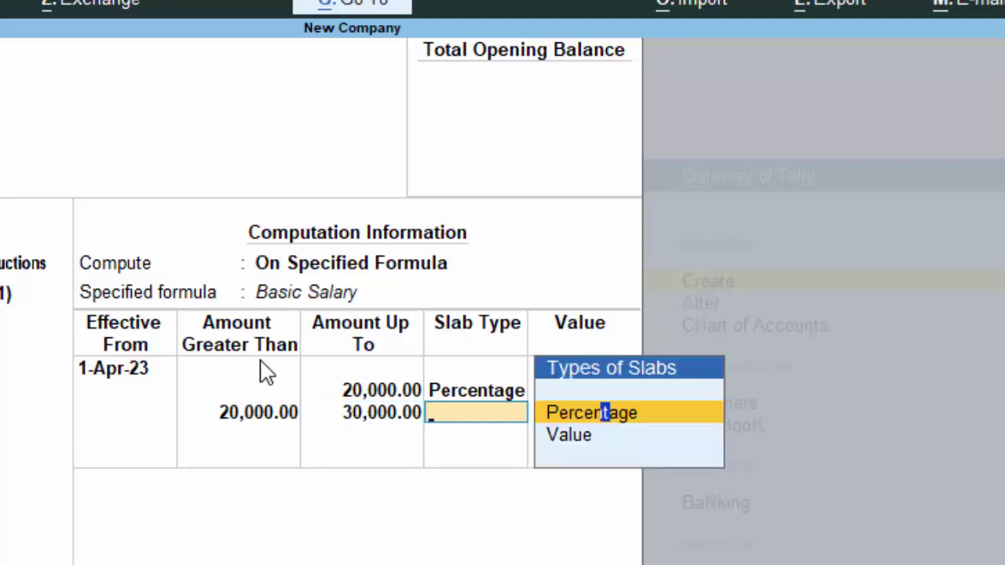
{"action": "key", "text": "Return"}
{"action": "type", "text": "12"}
{"action": "key", "text": "Return"}
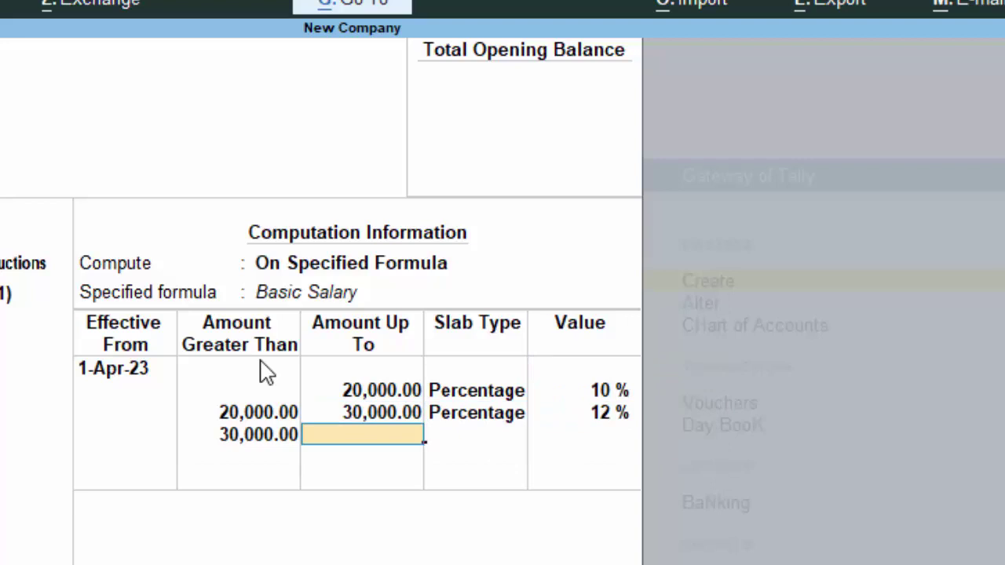
{"action": "key", "text": "Return"}
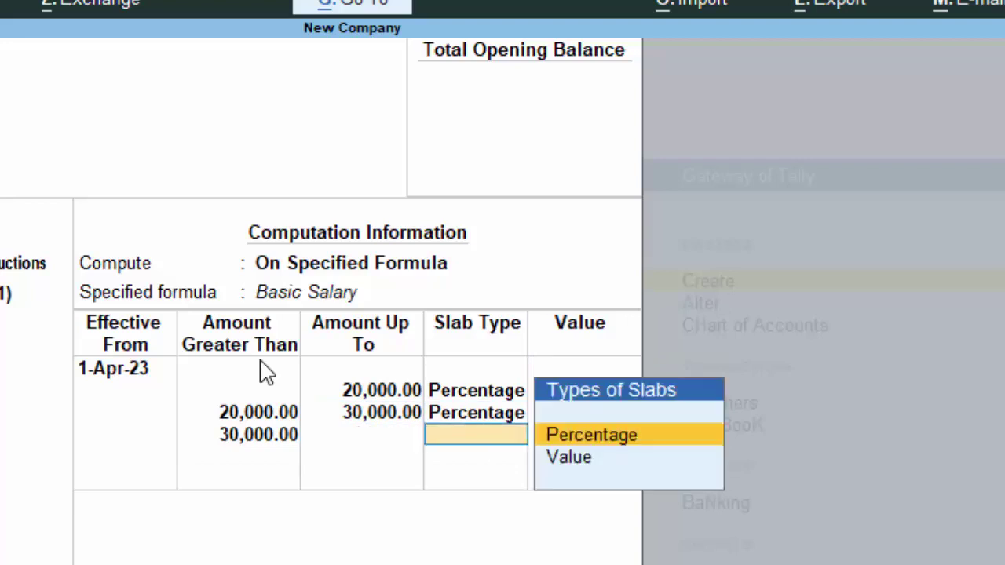
{"action": "key", "text": "Return"}
{"action": "type", "text": "1"}
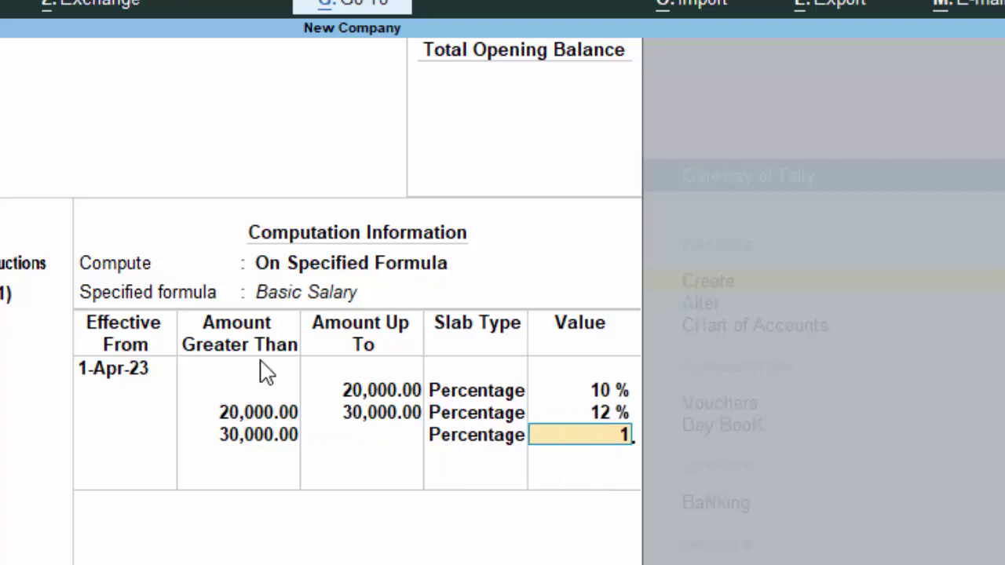
{"action": "type", "text": "5"}
{"action": "key", "text": "Return"}
{"action": "key", "text": "Return"}
{"action": "key", "text": "Return"}
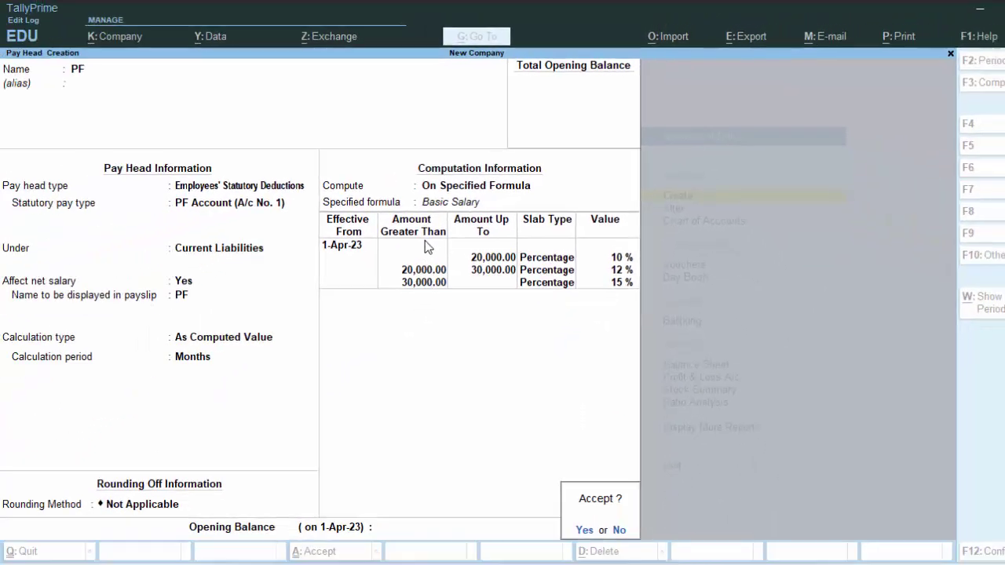
{"action": "key", "text": "Return"}
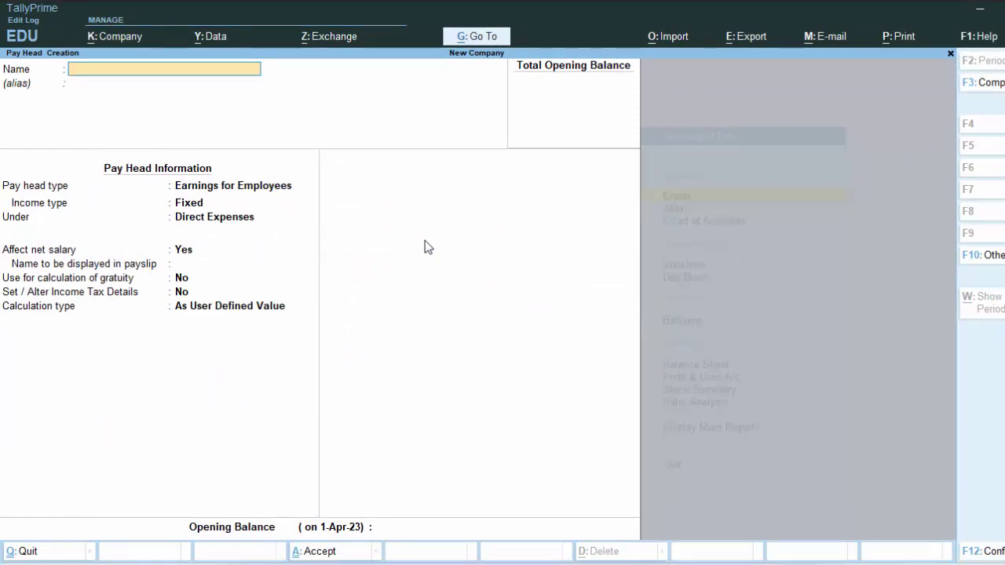
Create pay head Tds as Deductions From Employees under Duties & Taxes, As Computed Value.
{"action": "type", "text": "Tds"}
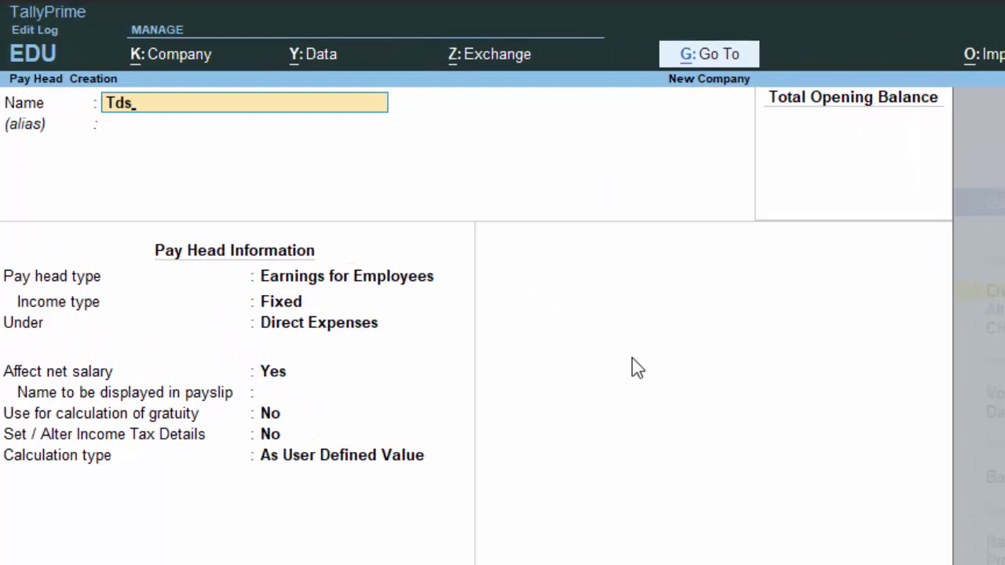
{"action": "key", "text": "Return"}
{"action": "key", "text": "Return"}
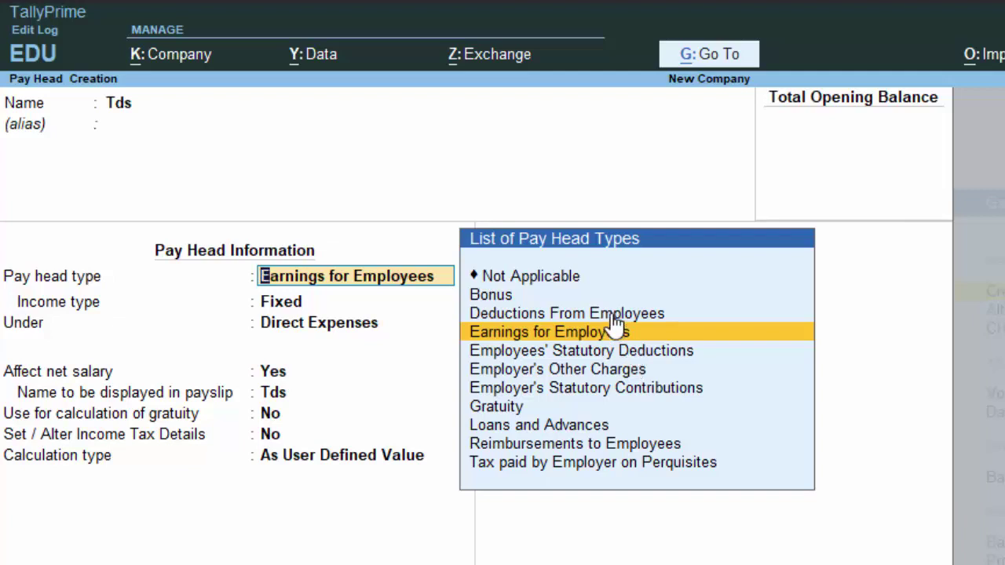
{"action": "key", "text": "Up"}
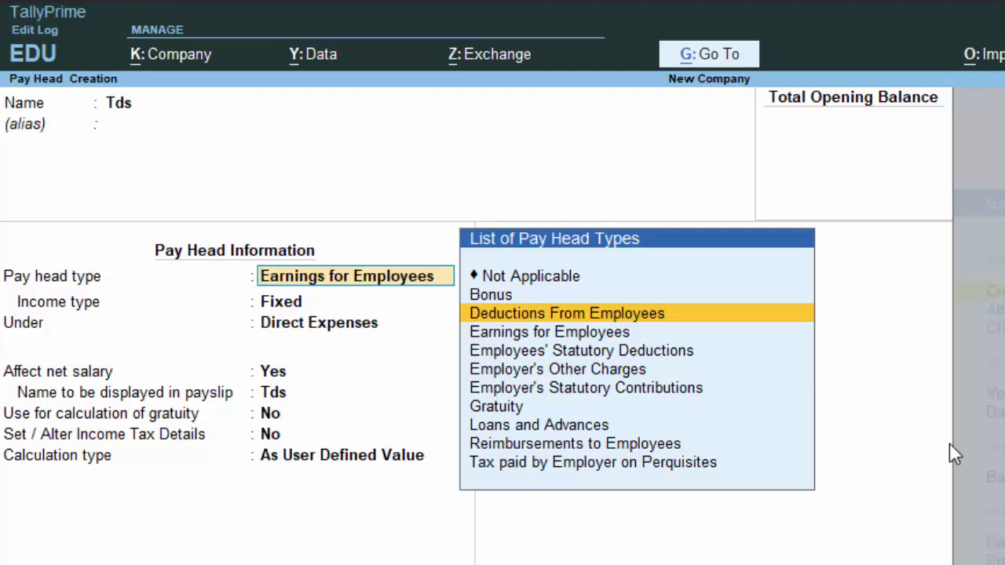
{"action": "key", "text": "Return"}
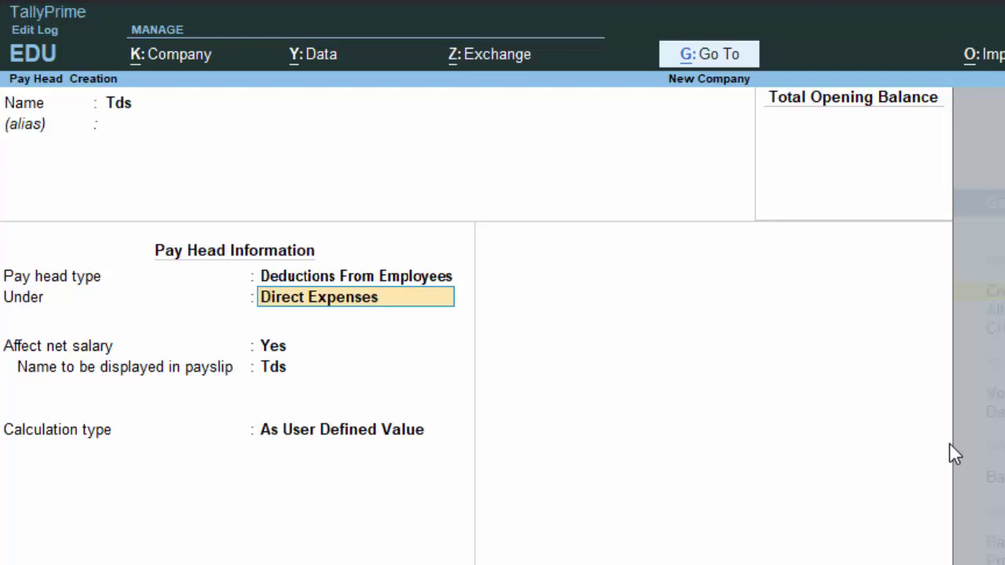
{"action": "type", "text": "du"}
{"action": "key", "text": "Return"}
{"action": "key", "text": "Return"}
{"action": "key", "text": "Return"}
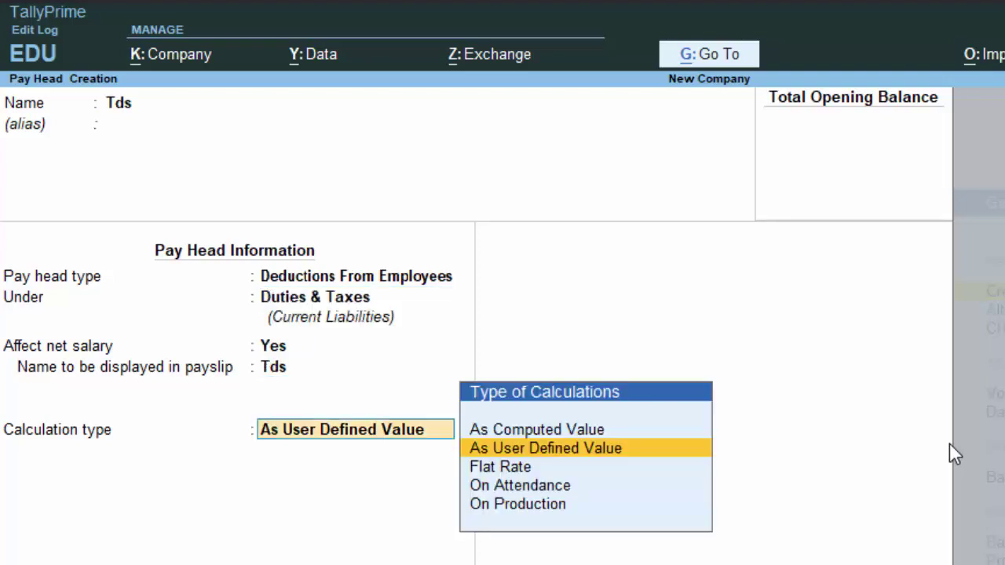
{"action": "key", "text": "Down"}
{"action": "key", "text": "Down"}
{"action": "key", "text": "Up"}
{"action": "key", "text": "Up"}
{"action": "key", "text": "Up"}
{"action": "key", "text": "Return"}
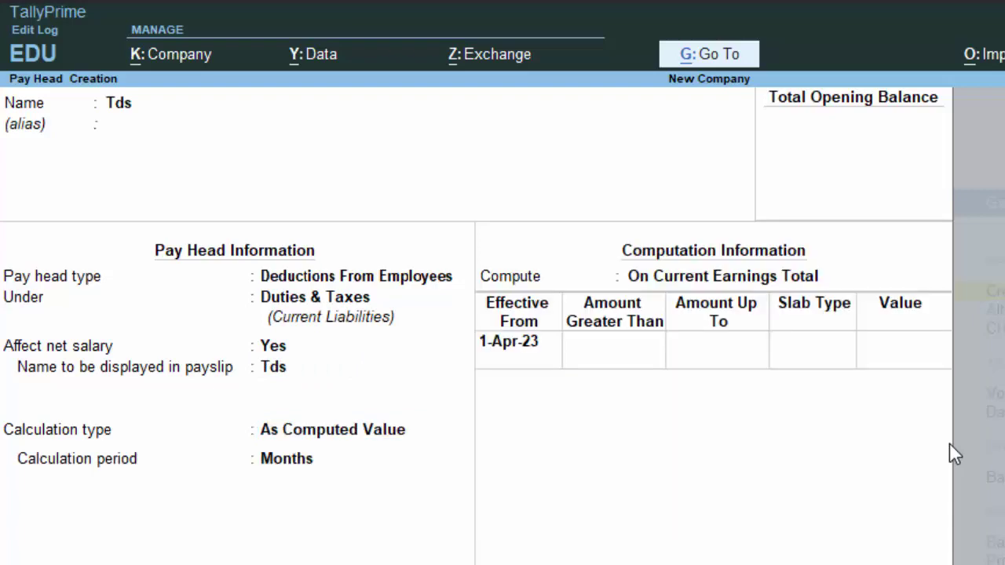
Set the Tds pay head to compute On Specified Formula.
{"action": "key", "text": "Return"}
{"action": "key", "text": "Return"}
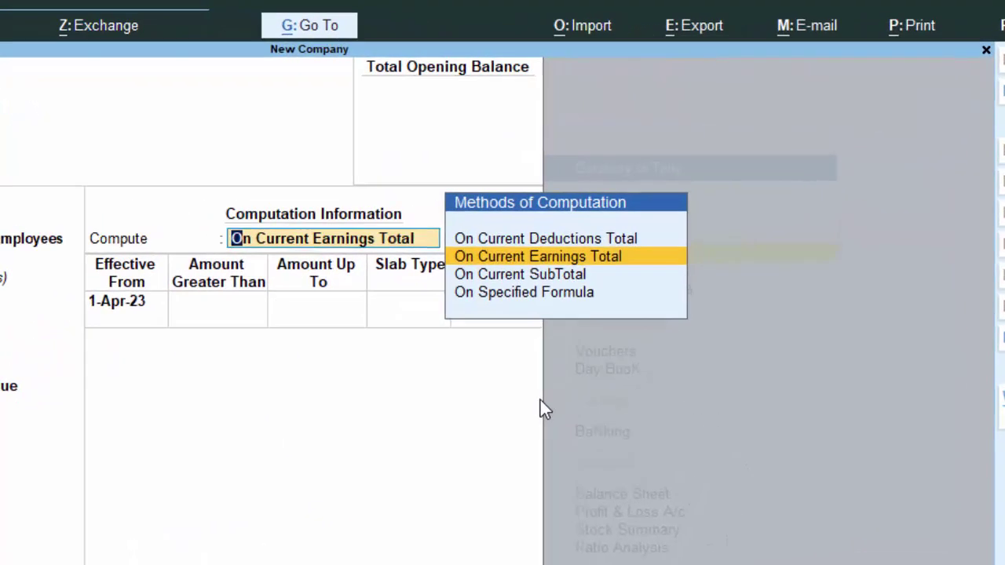
{"action": "key", "text": "Down"}
{"action": "key", "text": "Down"}
{"action": "key", "text": "Return"}
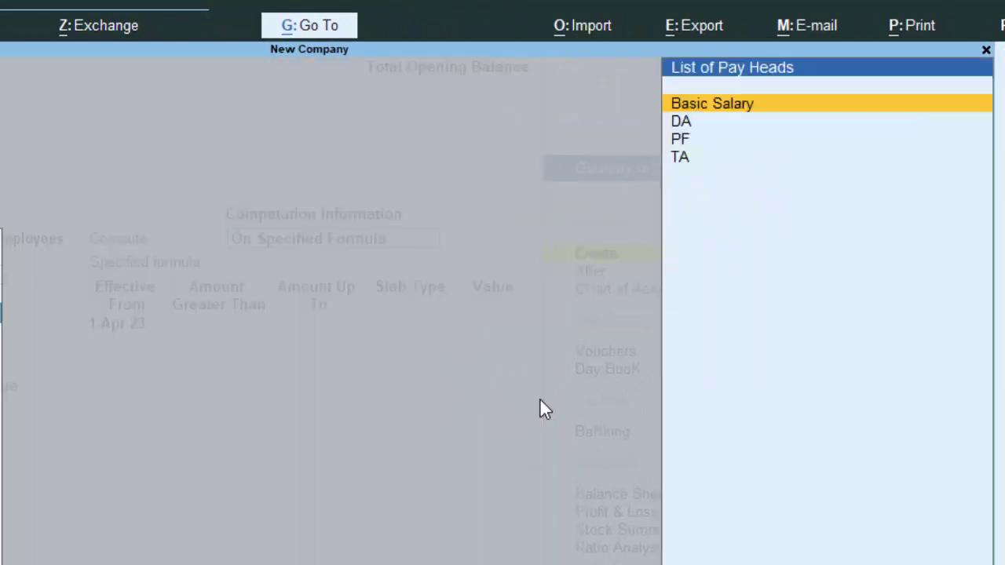
{"action": "key", "text": "Return"}
{"action": "key", "text": "Return"}
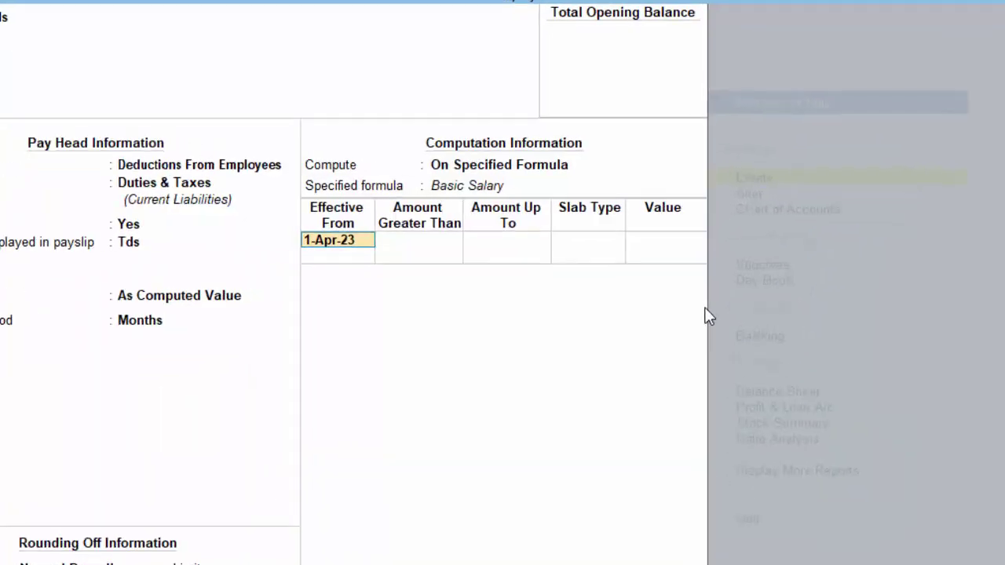
{"action": "key", "text": "Return"}
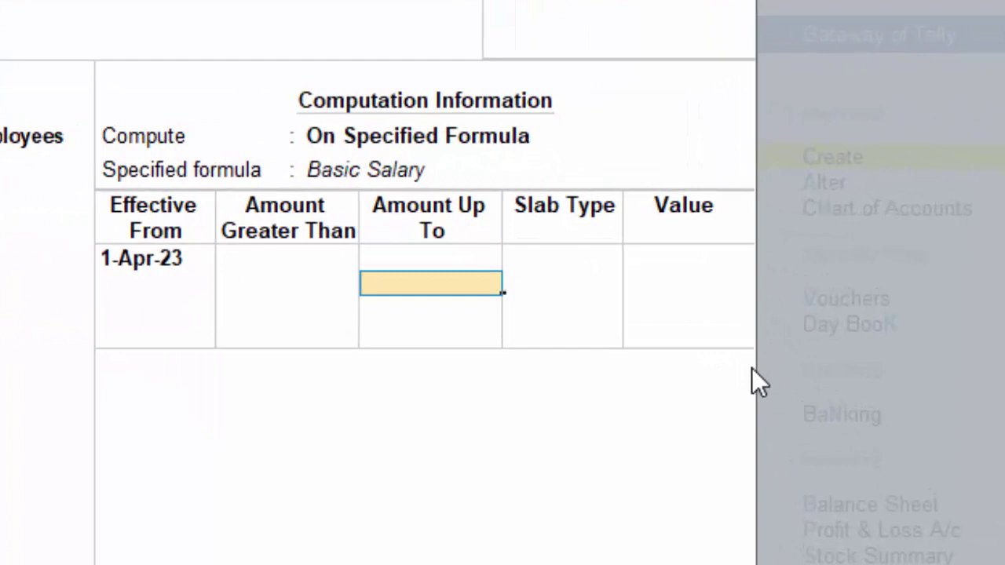
Define Tds slabs of 5% up to 1,00,000 and 10% above, then save the pay head.
{"action": "type", "text": "1,00,0"}
{"action": "type", "text": "000"}
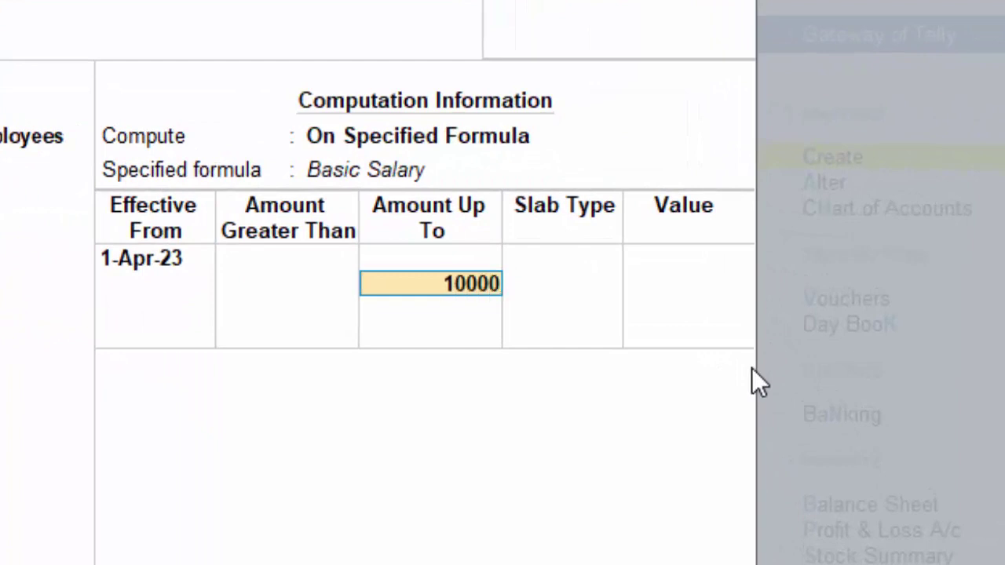
{"action": "type", "text": "0"}
{"action": "key", "text": "Return"}
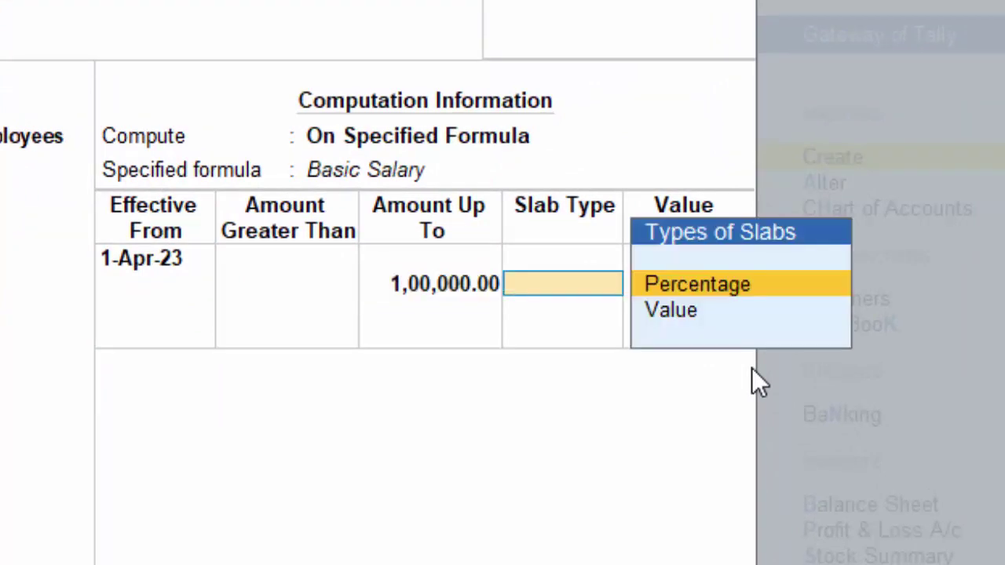
{"action": "key", "text": "Return"}
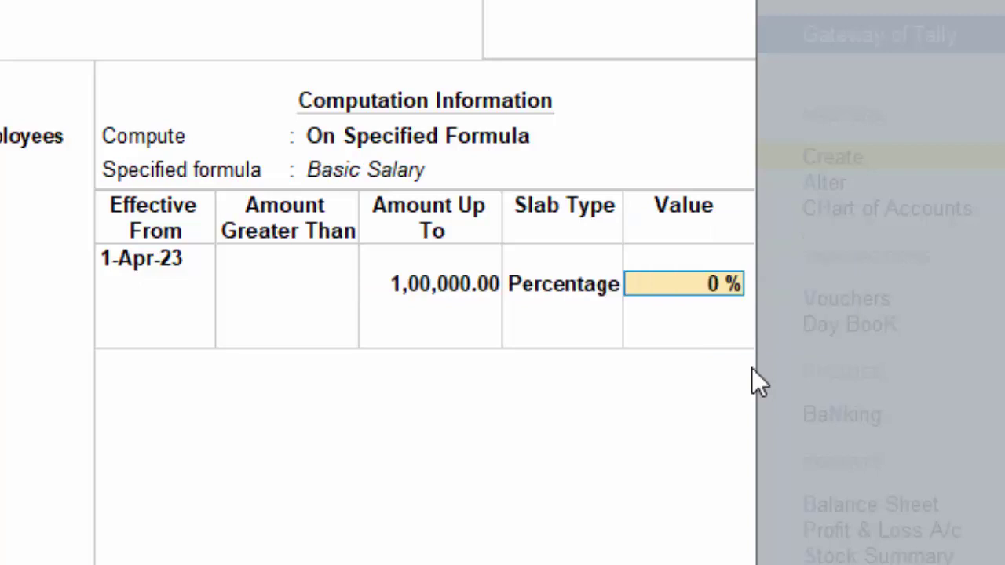
{"action": "type", "text": "1"}
{"action": "key", "text": "BackSpace"}
{"action": "type", "text": "5"}
{"action": "key", "text": "Return"}
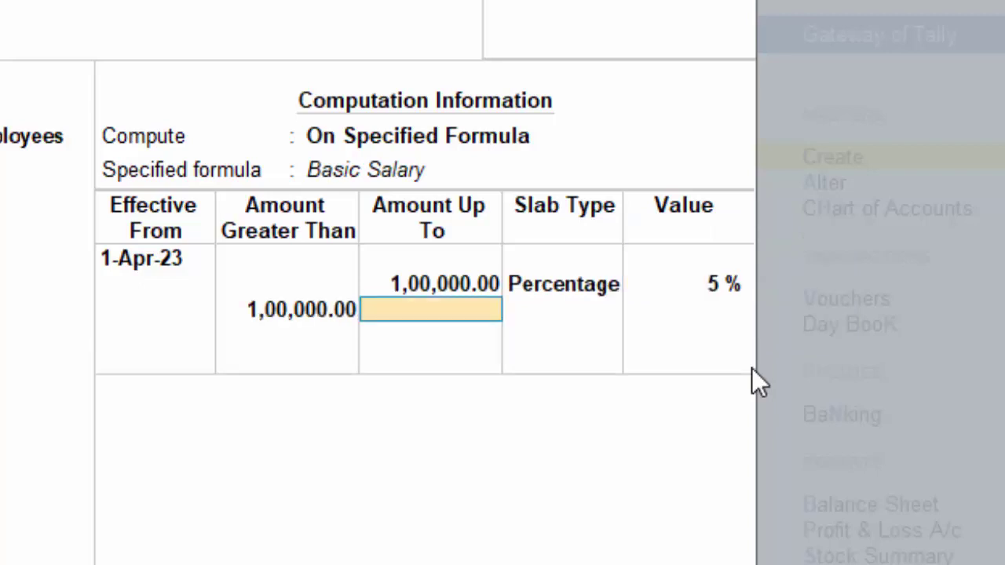
{"action": "key", "text": "Return"}
{"action": "key", "text": "Return"}
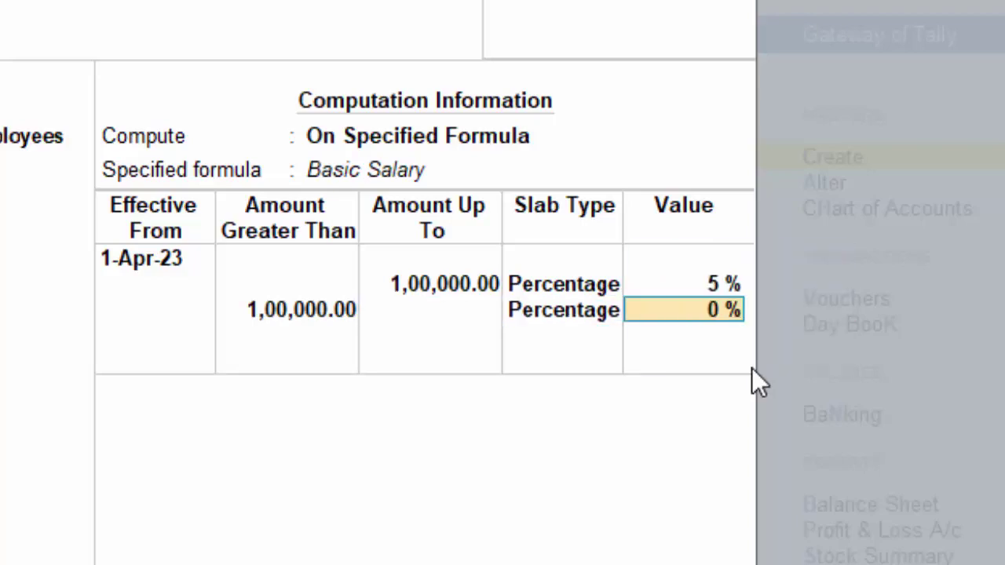
{"action": "type", "text": "10"}
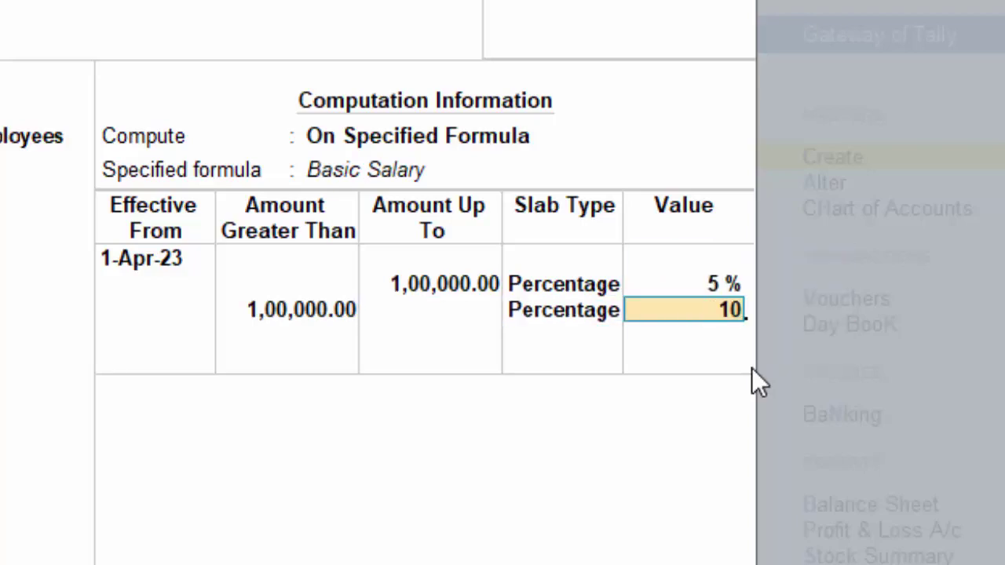
{"action": "key", "text": "Return"}
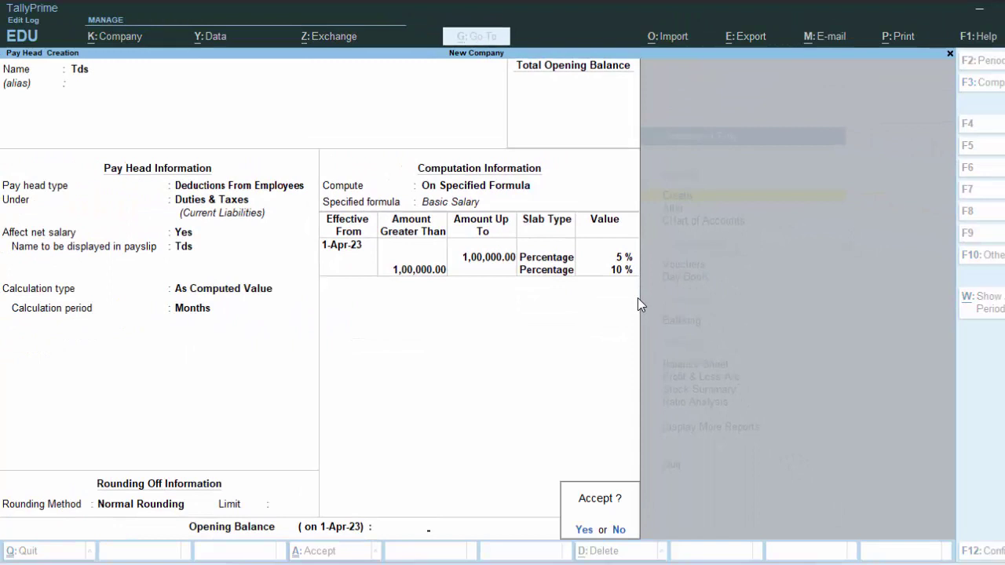
{"action": "key", "text": "Return"}
Leave pay head creation, return to the Gateway of Tally and start voucher entry.
{"action": "key", "text": "Escape"}
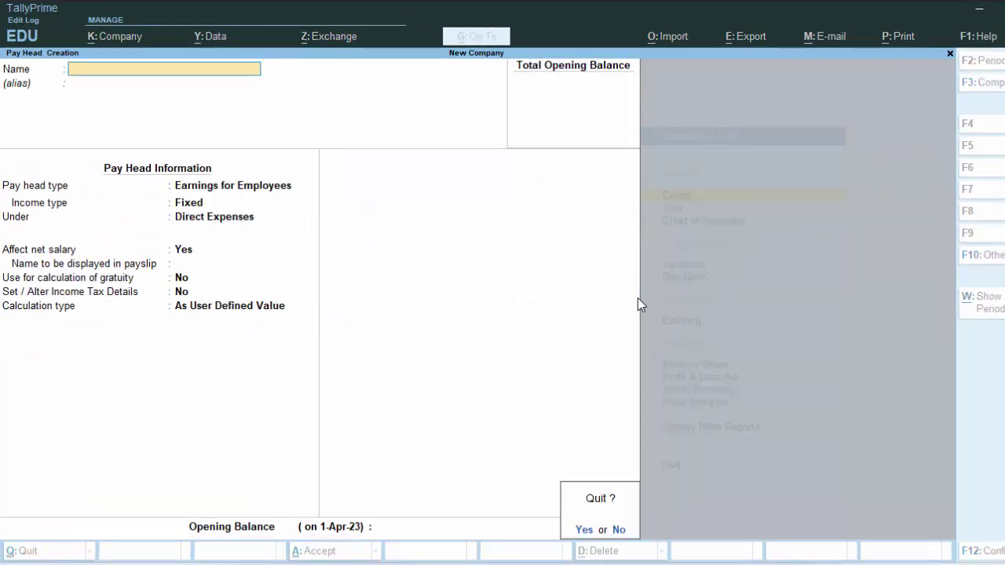
{"action": "key", "text": "y"}
{"action": "key", "text": "Escape"}
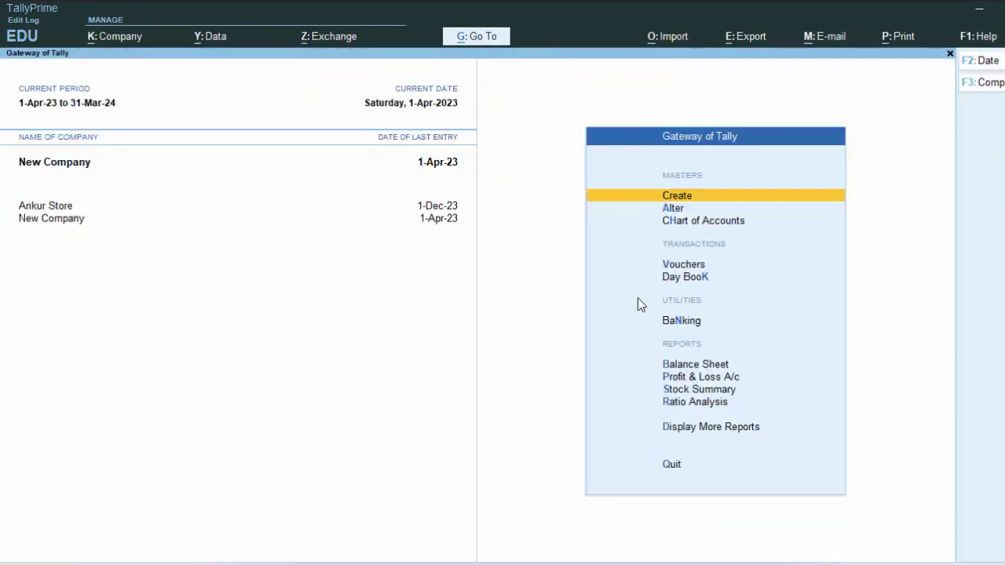
{"action": "key", "text": "v"}
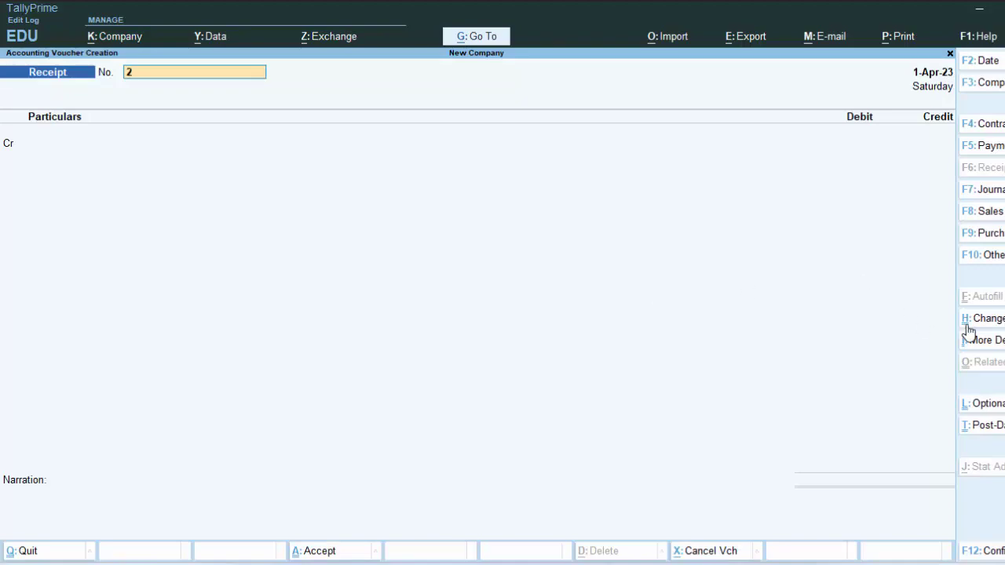
Switch the voucher type to Attendance.
{"action": "left_click", "coordinate": [988, 255]}
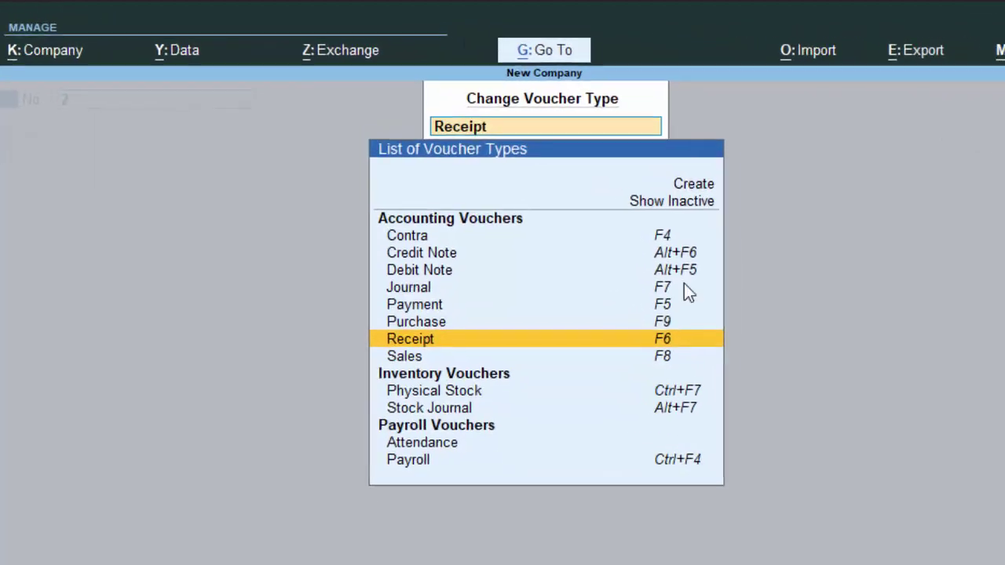
{"action": "left_click", "coordinate": [428, 444]}
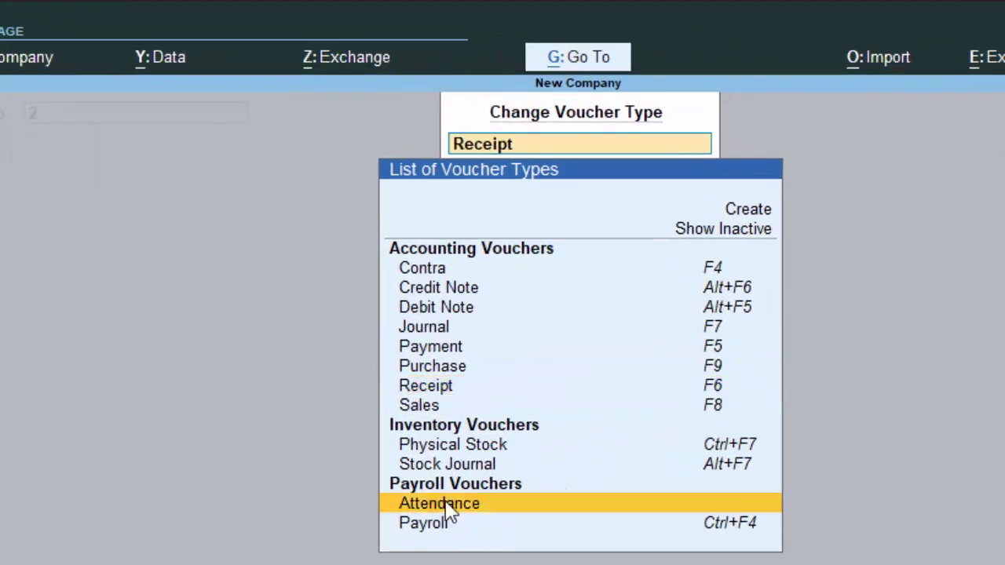
{"action": "left_click", "coordinate": [446, 505]}
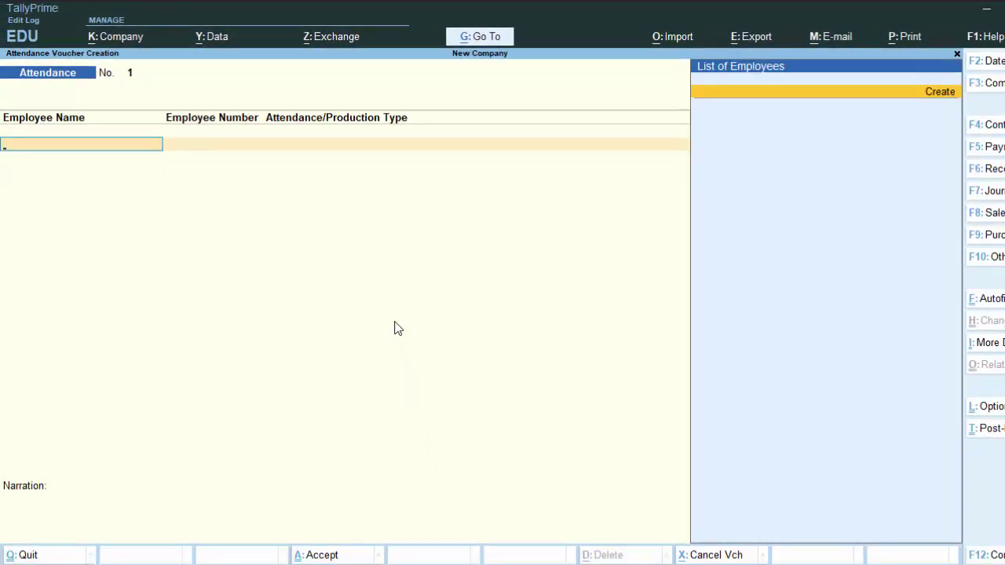
Create a new employee under Primary, joining 1-Apr-2023, with salary details enabled.
{"action": "key", "text": "Return"}
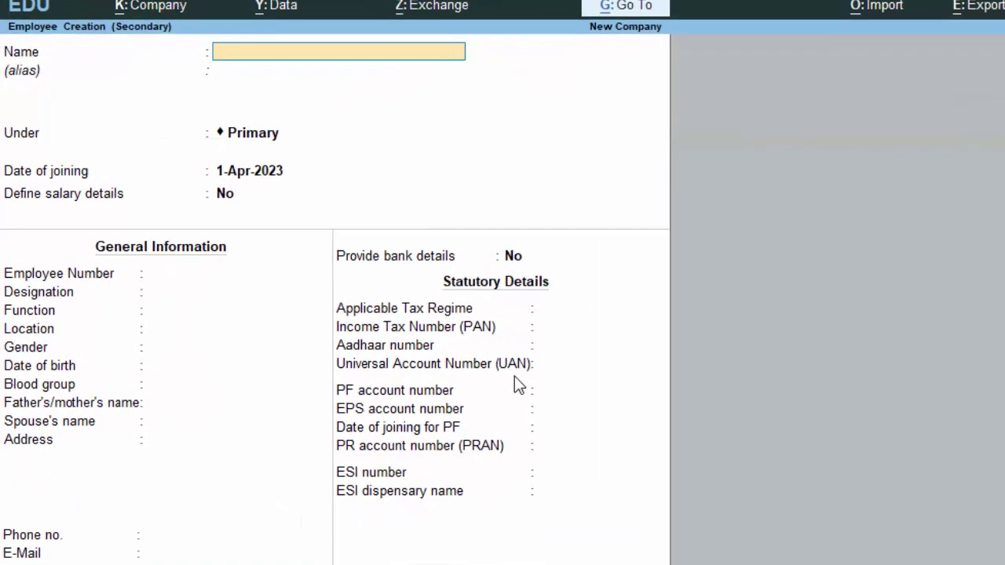
{"action": "type", "text": "Amit "}
{"action": "type", "text": "Kumar"}
{"action": "key", "text": "Return"}
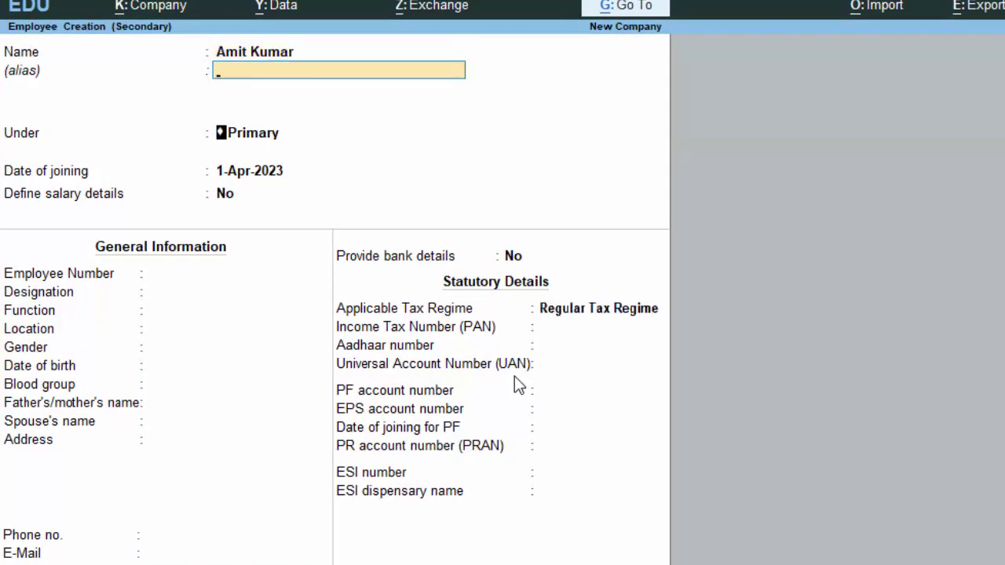
{"action": "key", "text": "Return"}
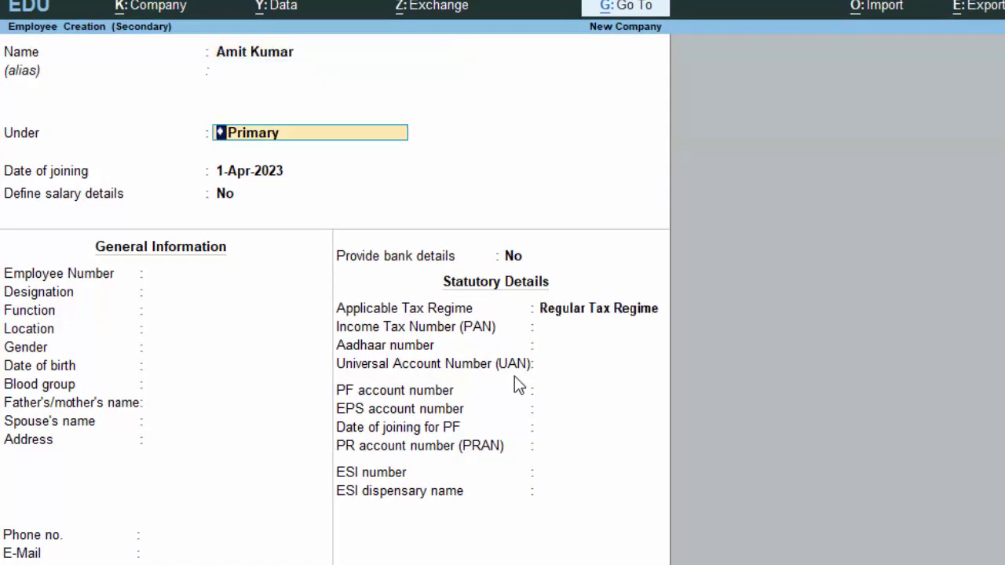
{"action": "key", "text": "Return"}
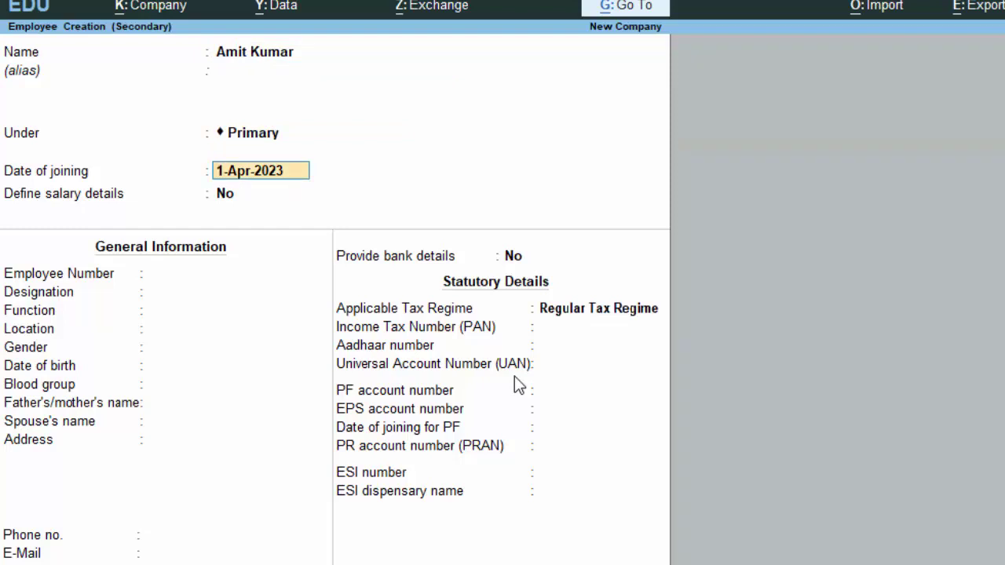
{"action": "key", "text": "Return"}
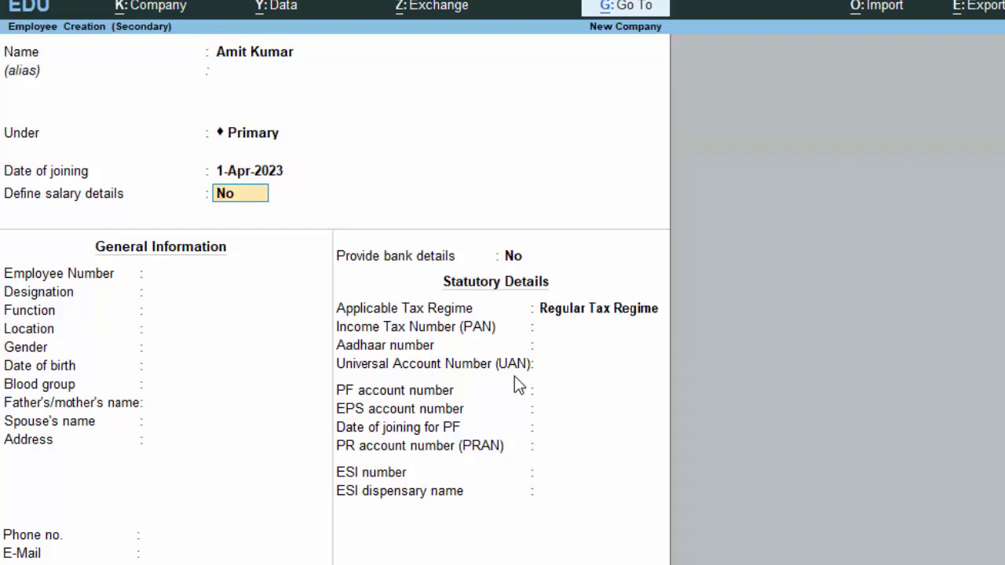
{"action": "type", "text": "y"}
{"action": "key", "text": "Return"}
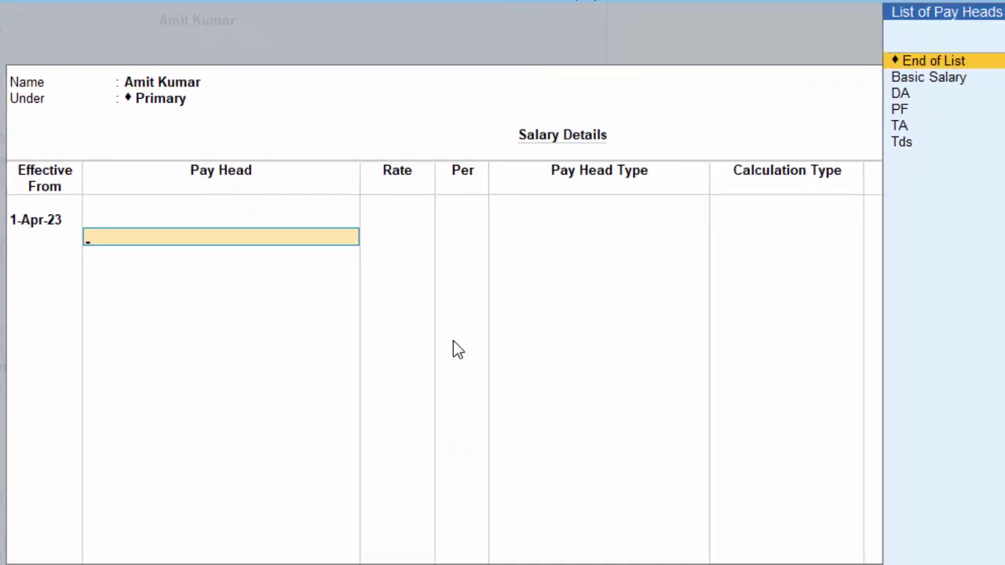
Add Basic Salary at 1,20,000 per month as the first pay head.
{"action": "key", "text": "Down"}
{"action": "key", "text": "Return"}
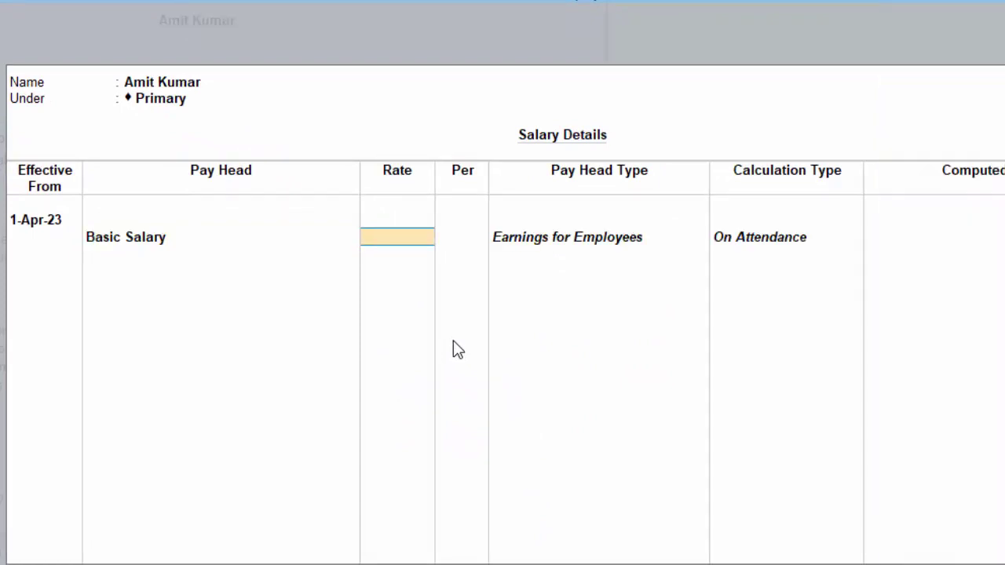
{"action": "type", "text": "120"}
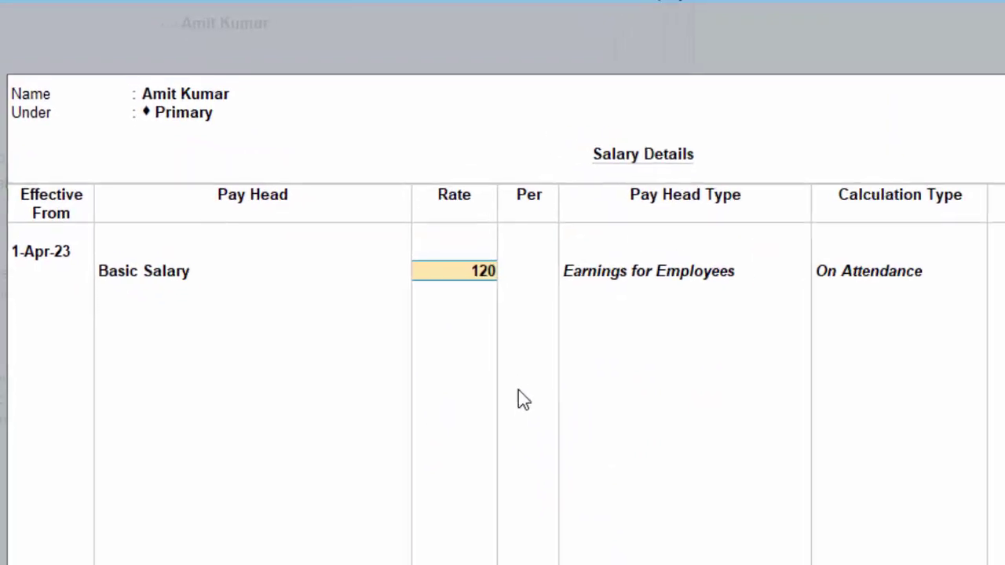
{"action": "type", "text": "00"}
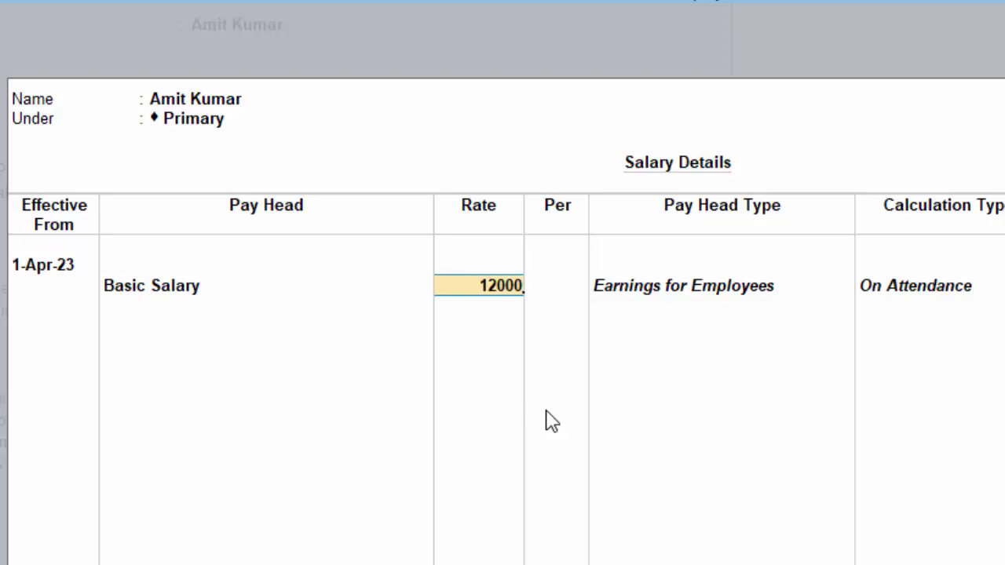
{"action": "type", "text": "0"}
{"action": "key", "text": "Return"}
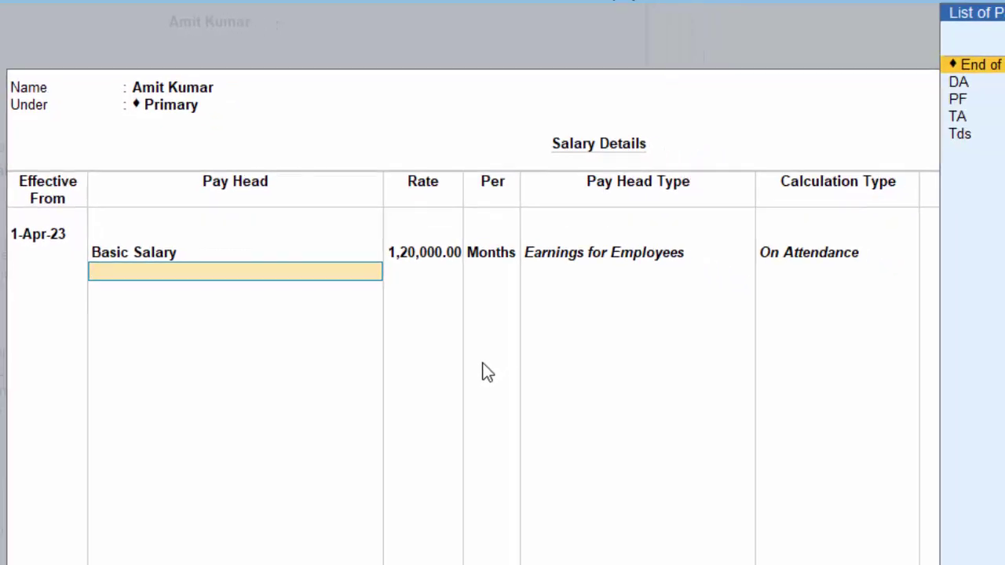
Add the DA, PF, TA and Tds pay heads and finish the salary details.
{"action": "type", "text": "d"}
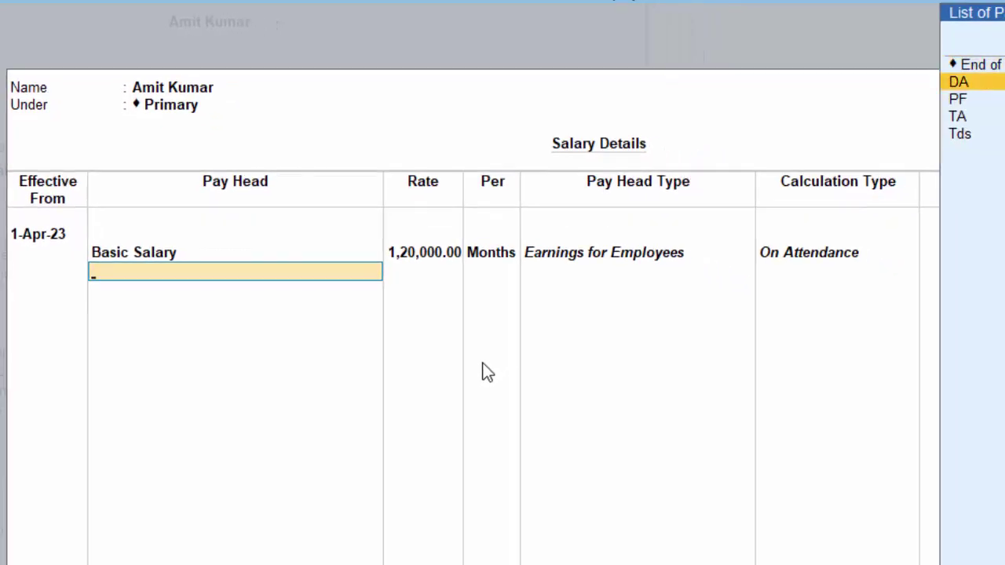
{"action": "key", "text": "Return"}
{"action": "key", "text": "Down"}
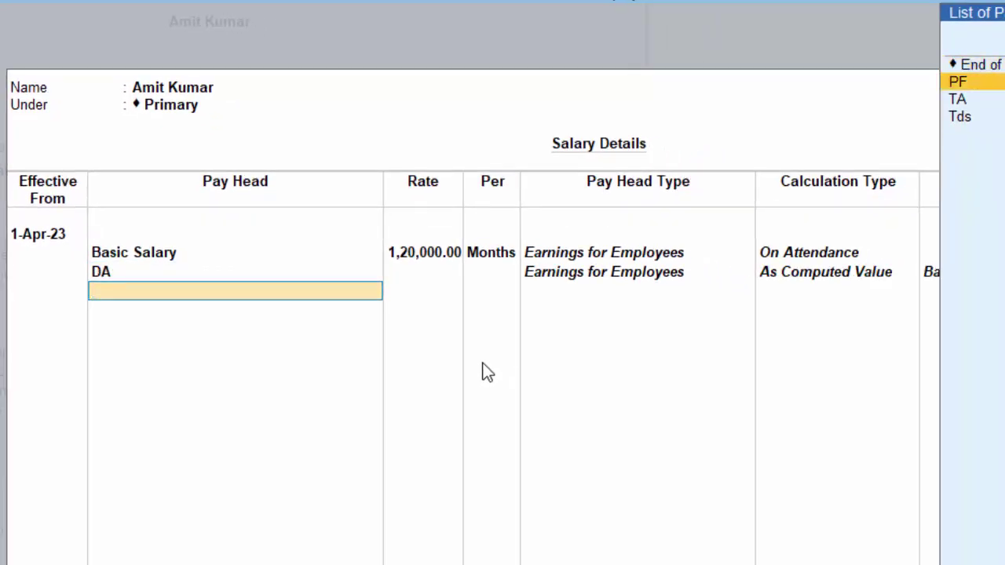
{"action": "key", "text": "Return"}
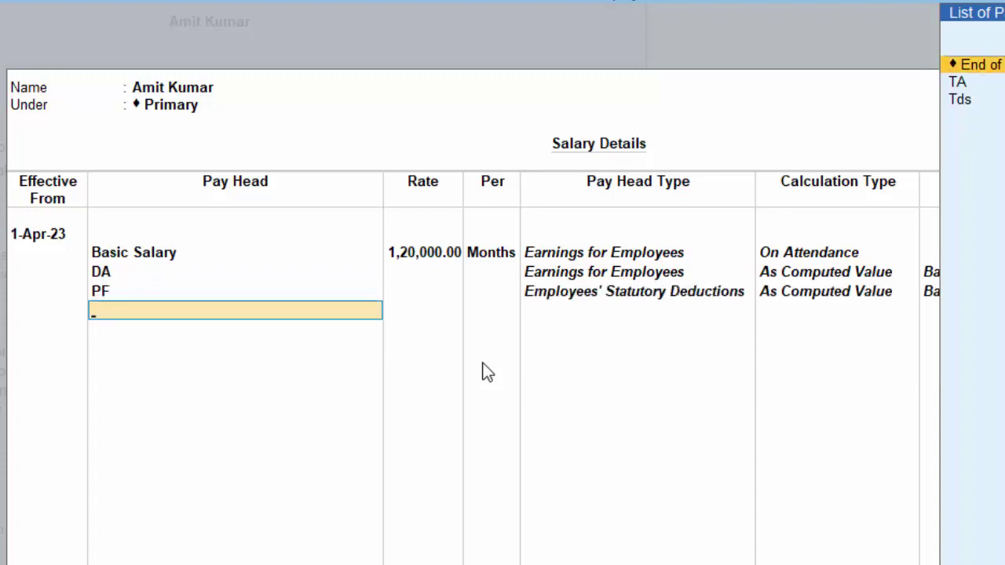
{"action": "key", "text": "Down"}
{"action": "key", "text": "Return"}
{"action": "key", "text": "Down"}
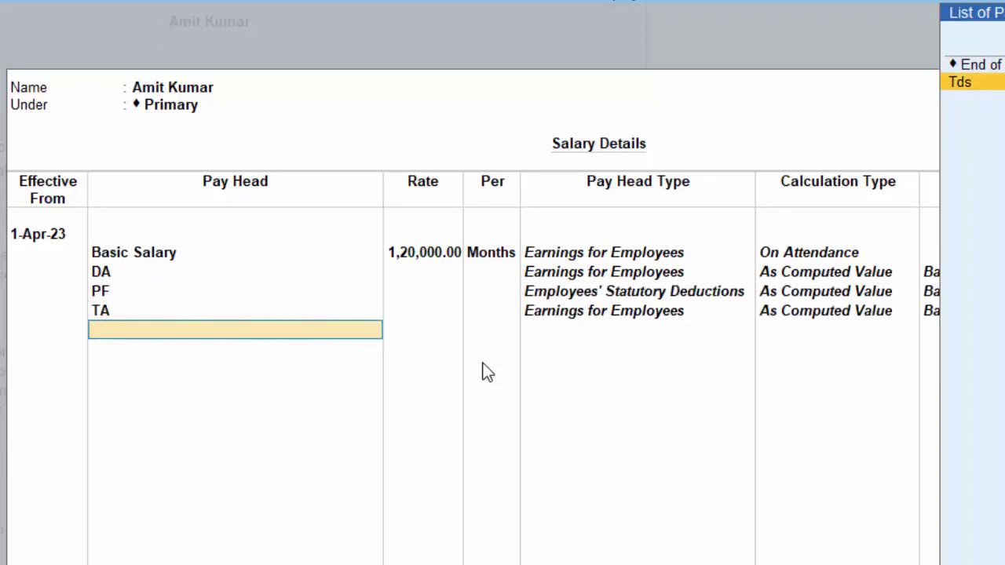
{"action": "key", "text": "Return"}
{"action": "key", "text": "Return"}
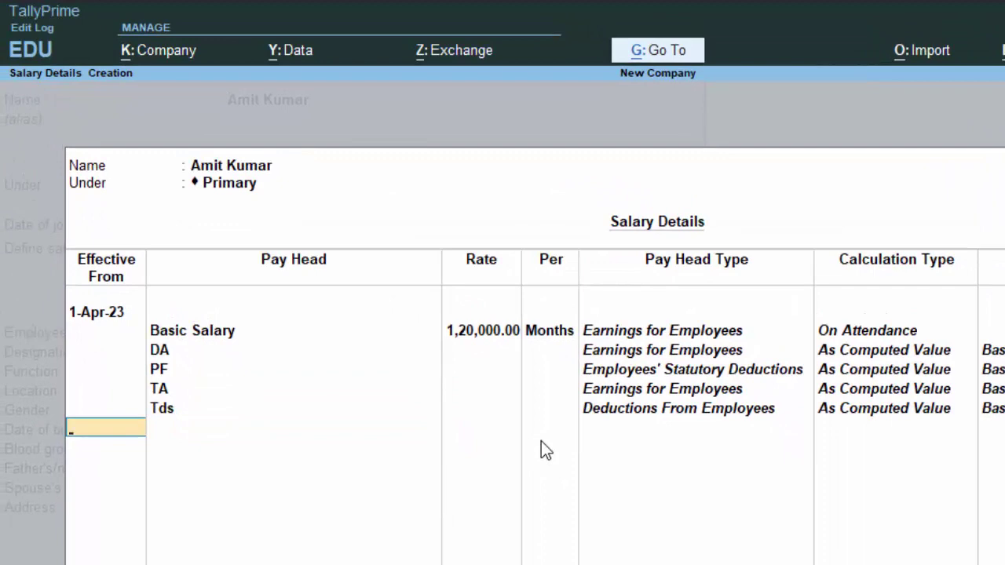
{"action": "key", "text": "Return"}
Enter the employee number, designation CA and function Charted accountant.
{"action": "type", "text": "342"}
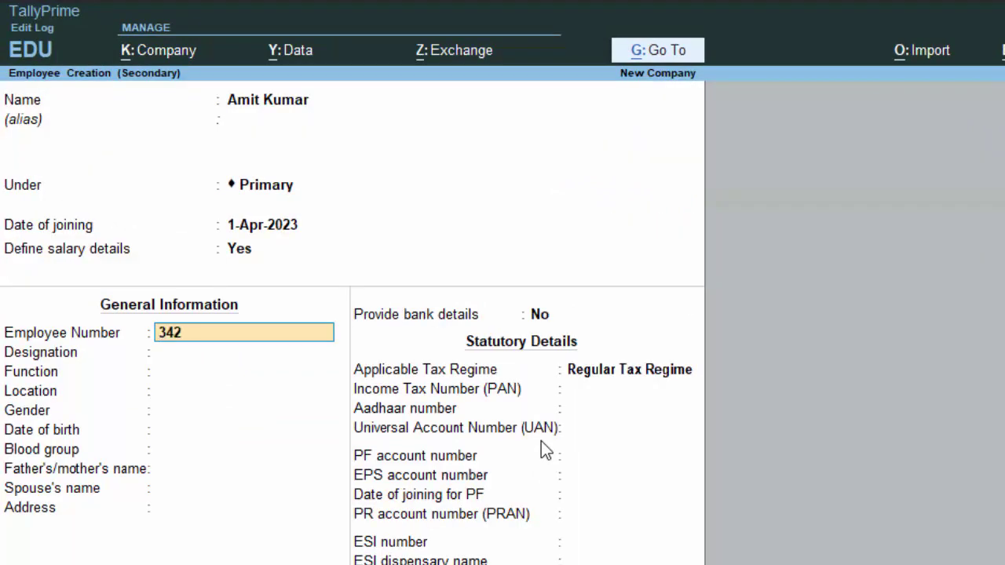
{"action": "type", "text": "28"}
{"action": "key", "text": "Return"}
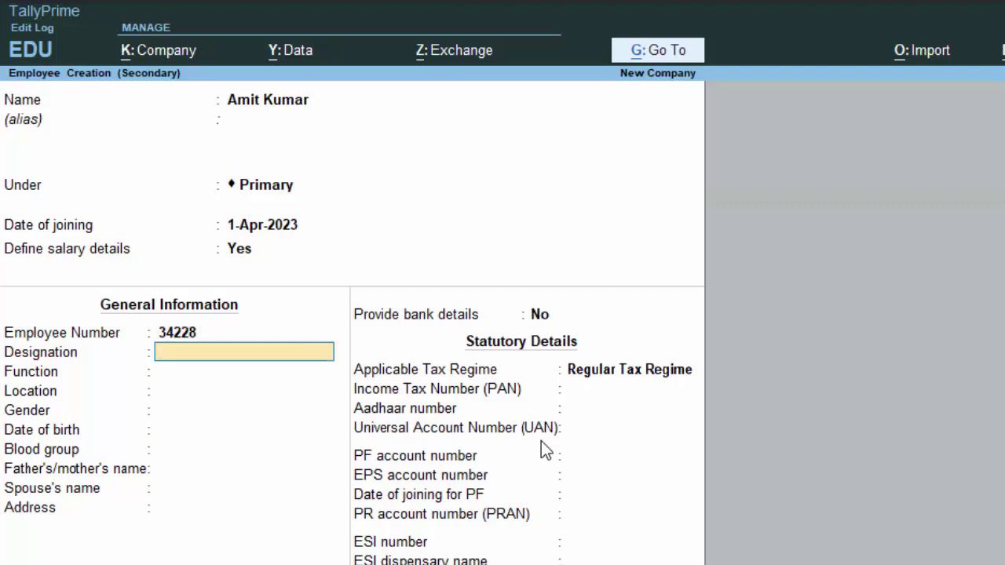
{"action": "type", "text": "CA"}
{"action": "key", "text": "Return"}
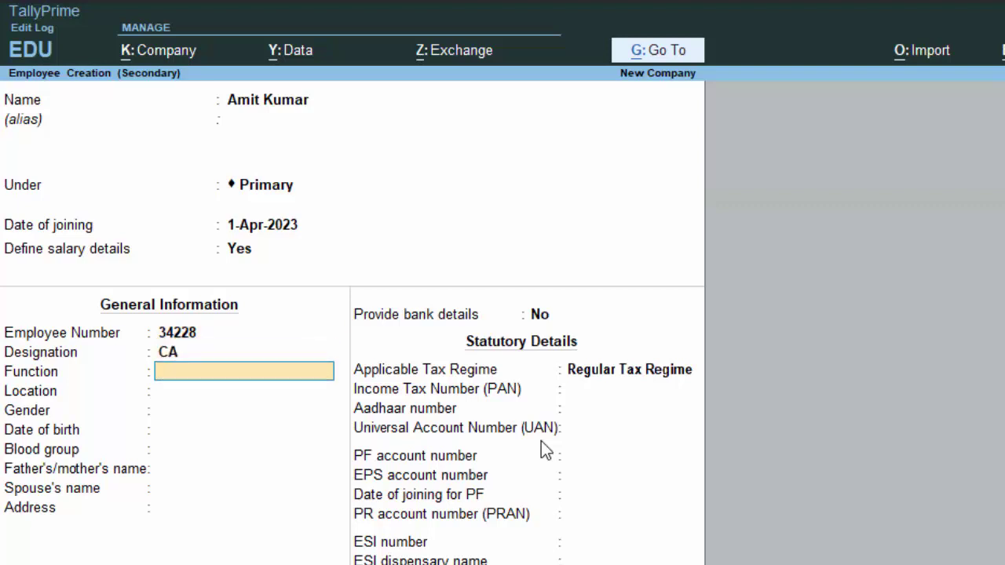
{"action": "type", "text": "Ch"}
{"action": "type", "text": "arted acc"}
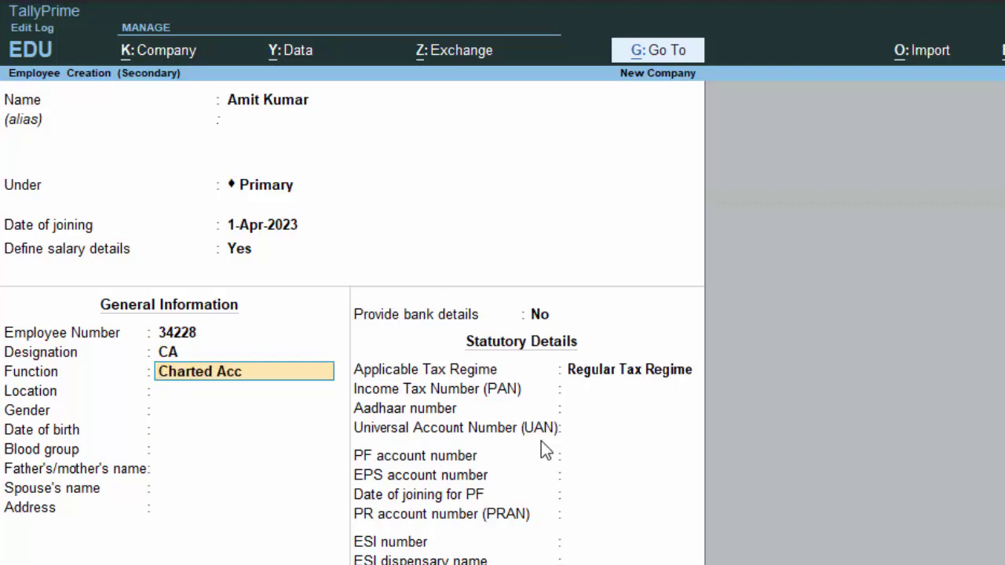
{"action": "type", "text": "ountant"}
{"action": "key", "text": "Return"}
Set location Deoria and gender Male, leaving blood group and statutory details as default.
{"action": "type", "text": "D"}
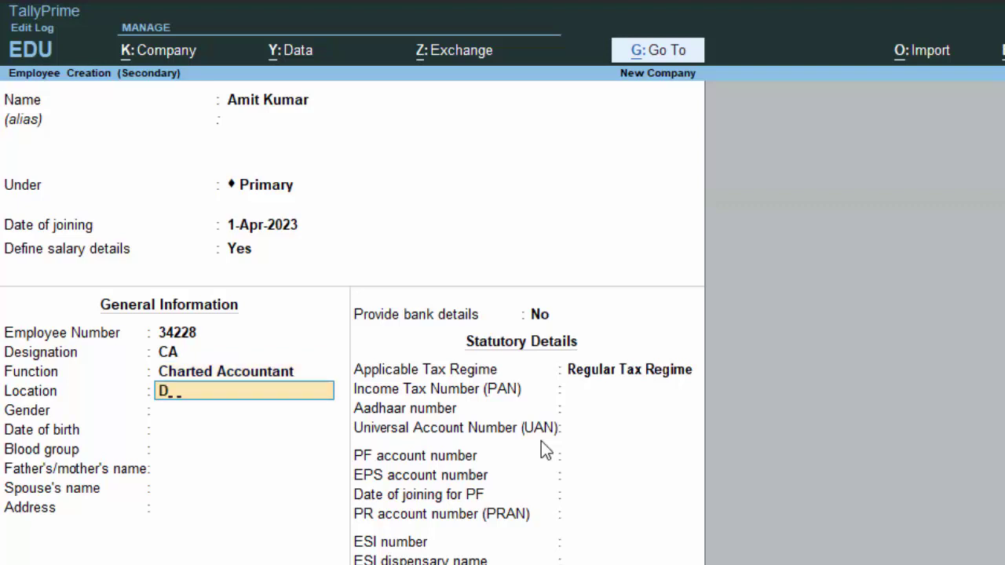
{"action": "type", "text": "eoria"}
{"action": "key", "text": "Return"}
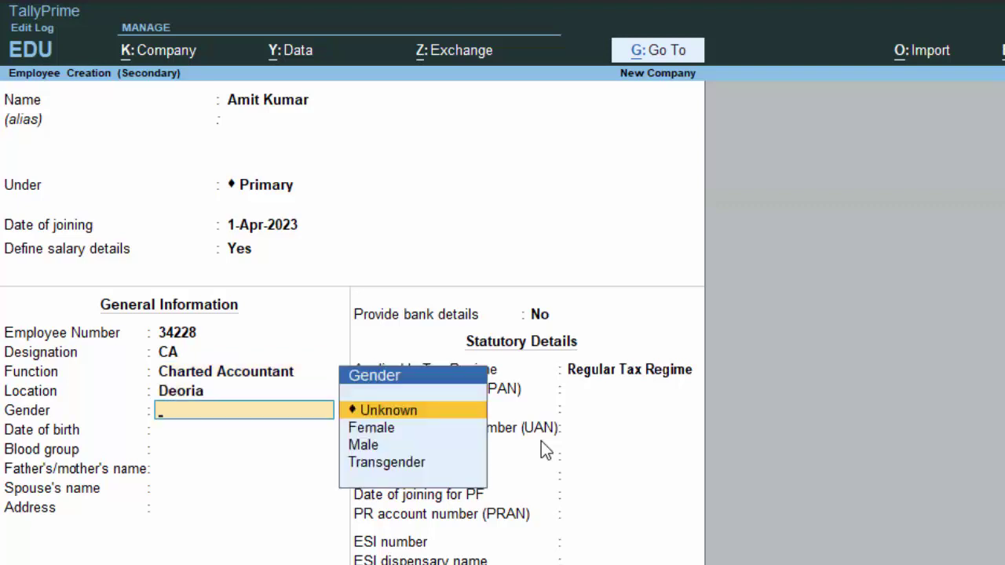
{"action": "key", "text": "Down"}
{"action": "key", "text": "Down"}
{"action": "key", "text": "Return"}
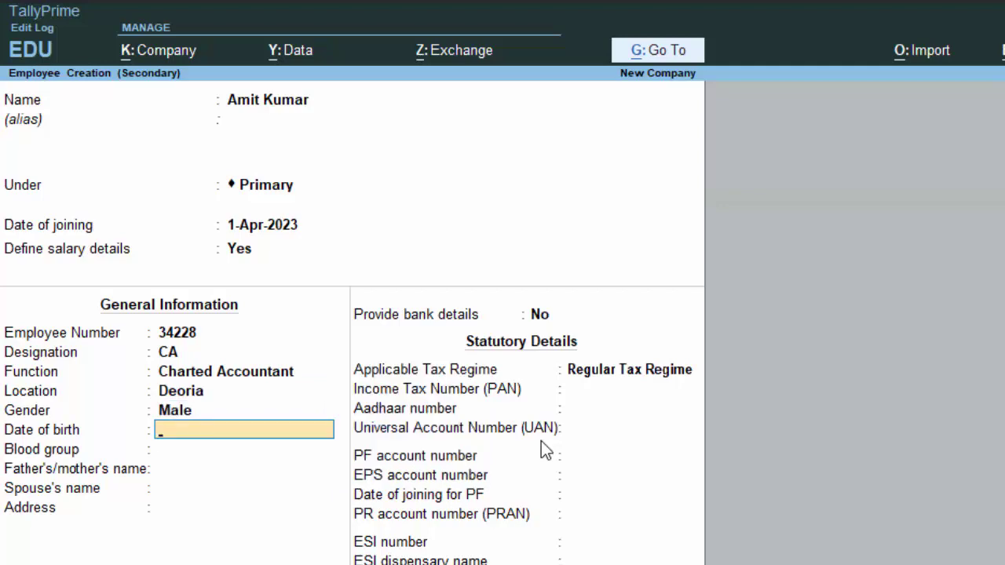
{"action": "key", "text": "Return"}
{"action": "key", "text": "Return"}
{"action": "key", "text": "Return"}
{"action": "key", "text": "Return"}
{"action": "key", "text": "Return"}
{"action": "key", "text": "Return"}
{"action": "key", "text": "Return"}
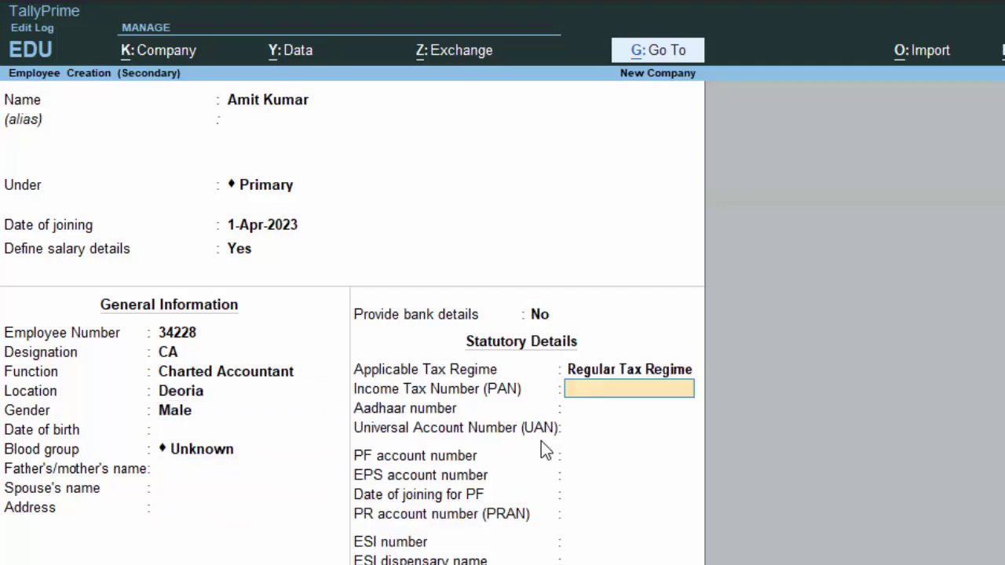
{"action": "key", "text": "Return"}
{"action": "key", "text": "Return"}
{"action": "key", "text": "Return"}
{"action": "key", "text": "Return"}
{"action": "key", "text": "Return"}
{"action": "key", "text": "Return"}
{"action": "key", "text": "Return"}
{"action": "key", "text": "Return"}
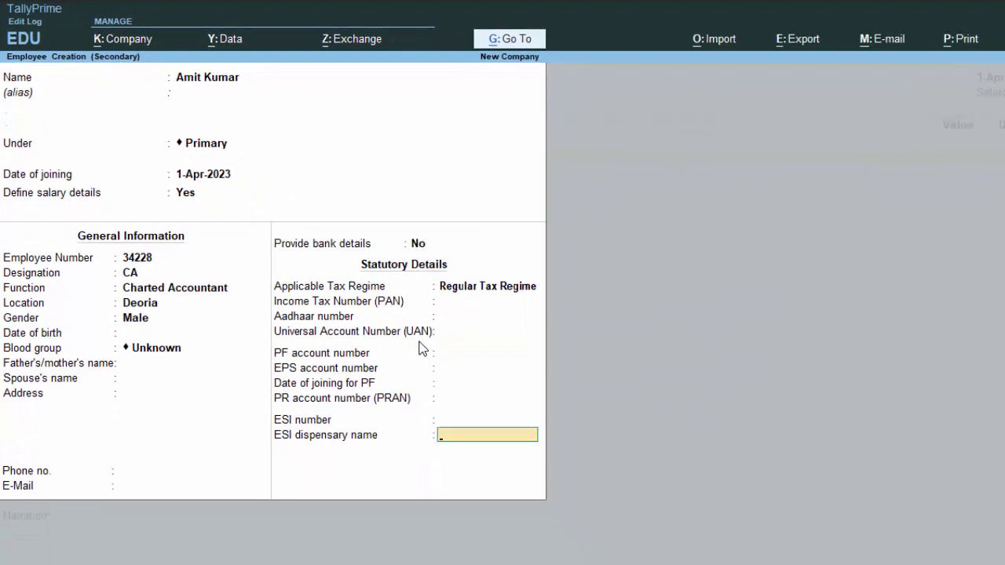
{"action": "key", "text": "Return"}
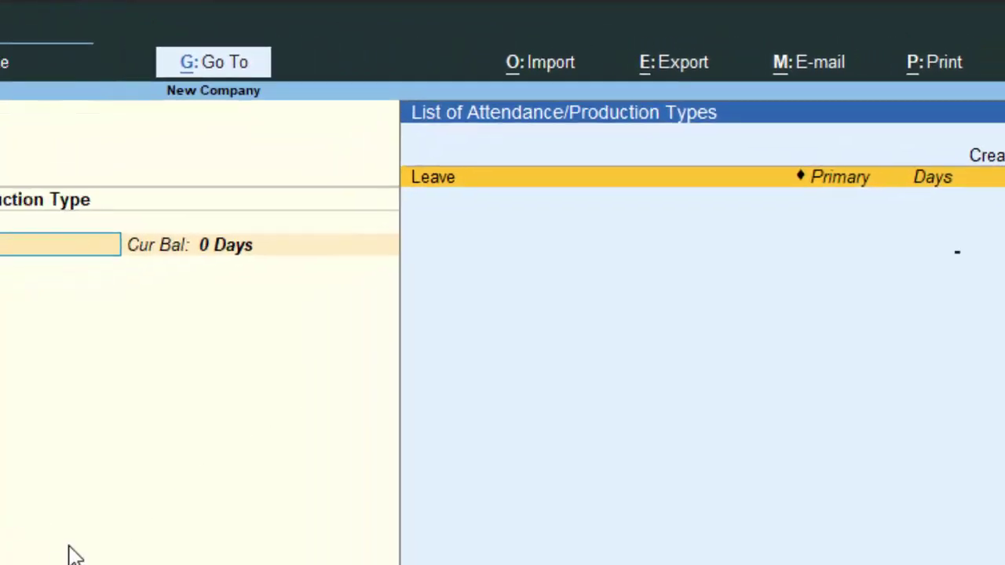
Record 3 days of Leave for the employee and accept the attendance voucher.
{"action": "key", "text": "Return"}
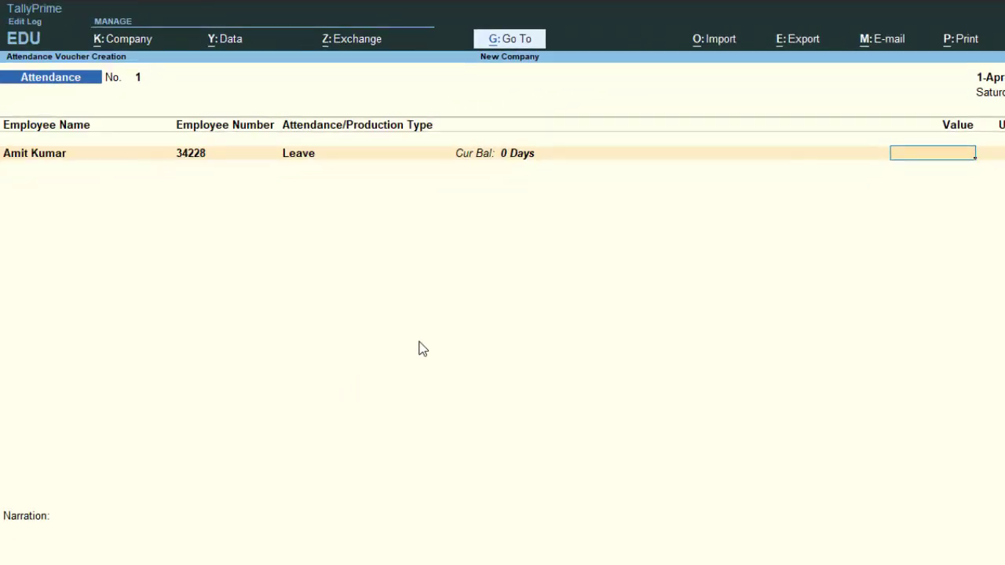
{"action": "type", "text": "3"}
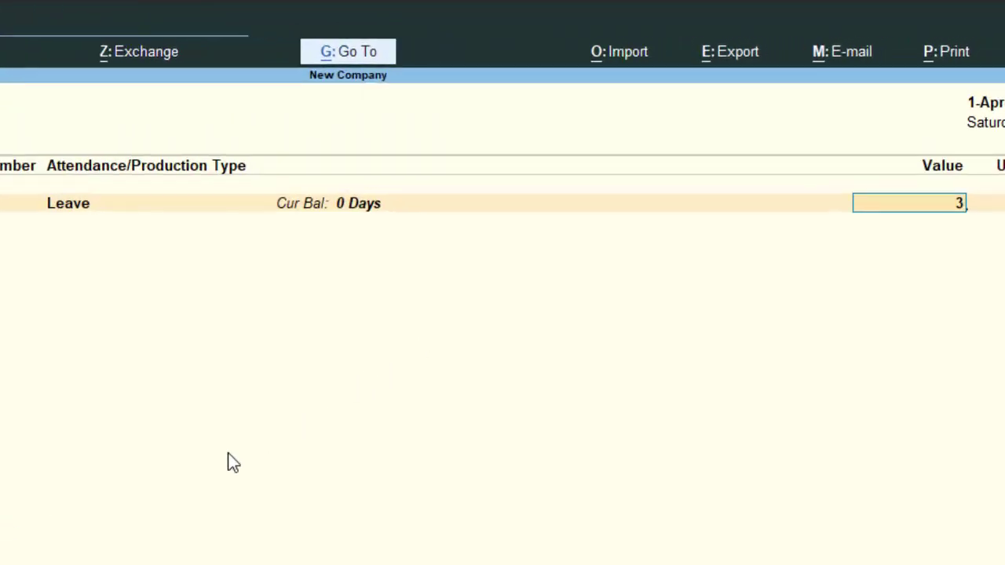
{"action": "key", "text": "Return"}
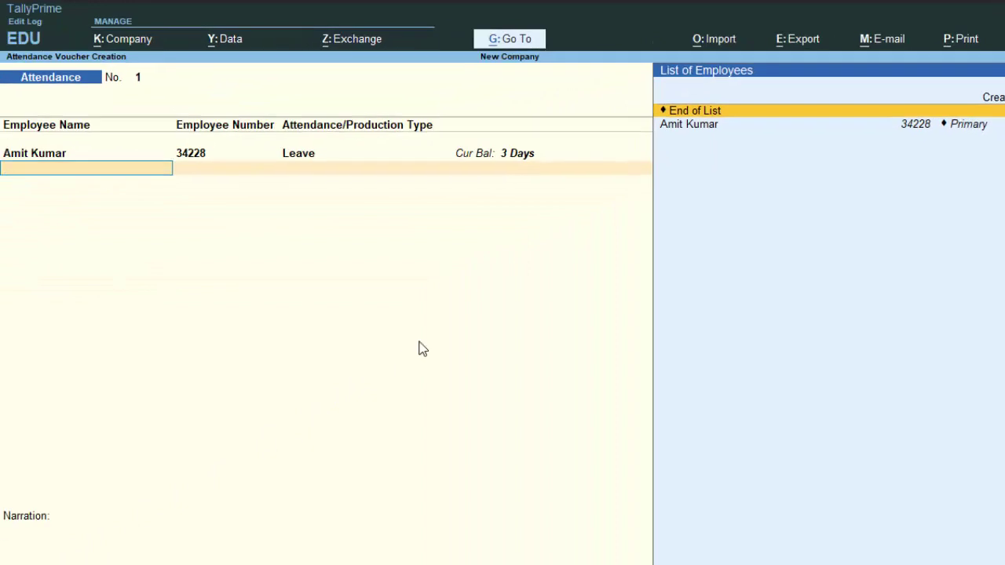
{"action": "key", "text": "Return"}
{"action": "key", "text": "Return"}
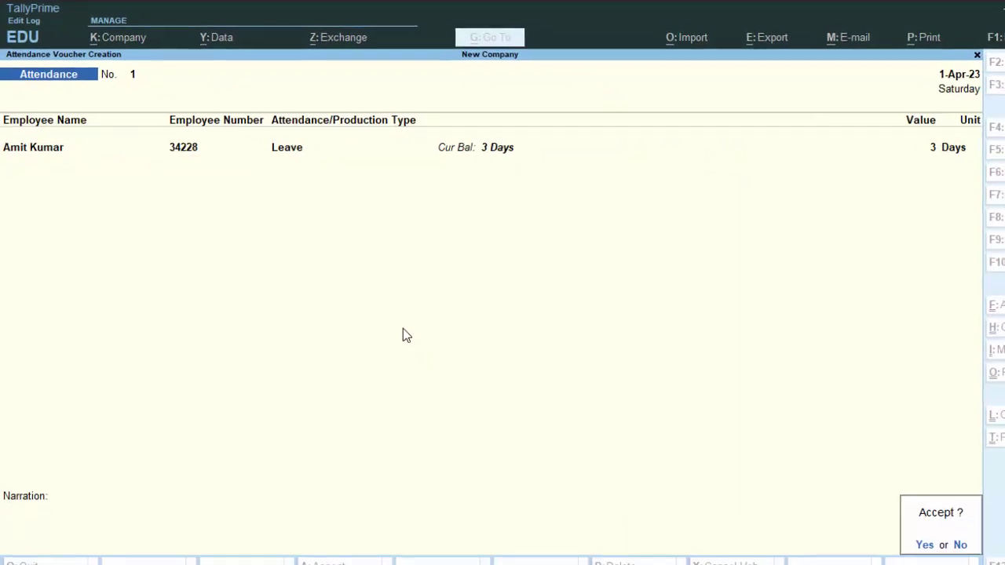
{"action": "key", "text": "Return"}
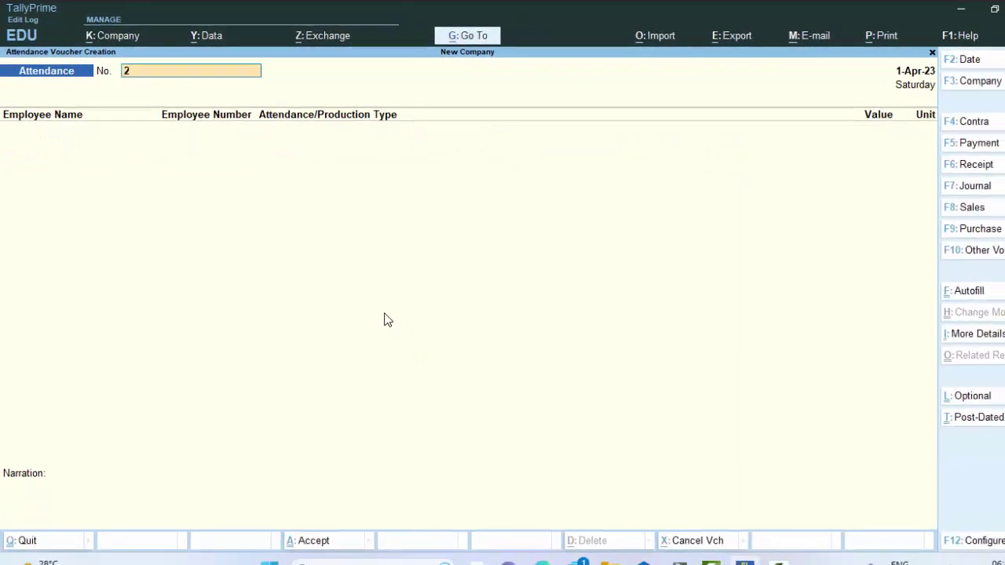
Switch the voucher type to Payroll.
{"action": "left_click", "coordinate": [963, 291]}
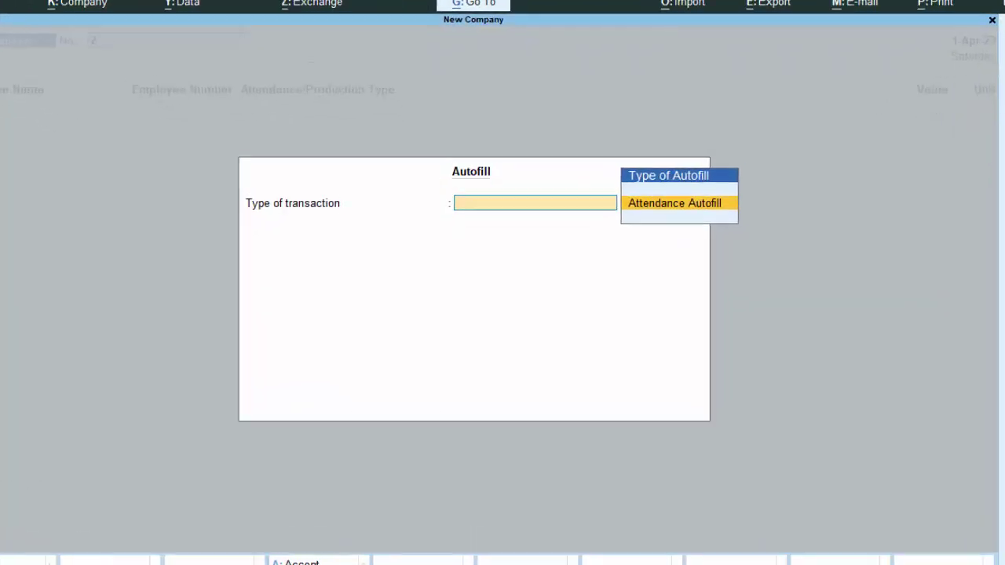
{"action": "key", "text": "Escape"}
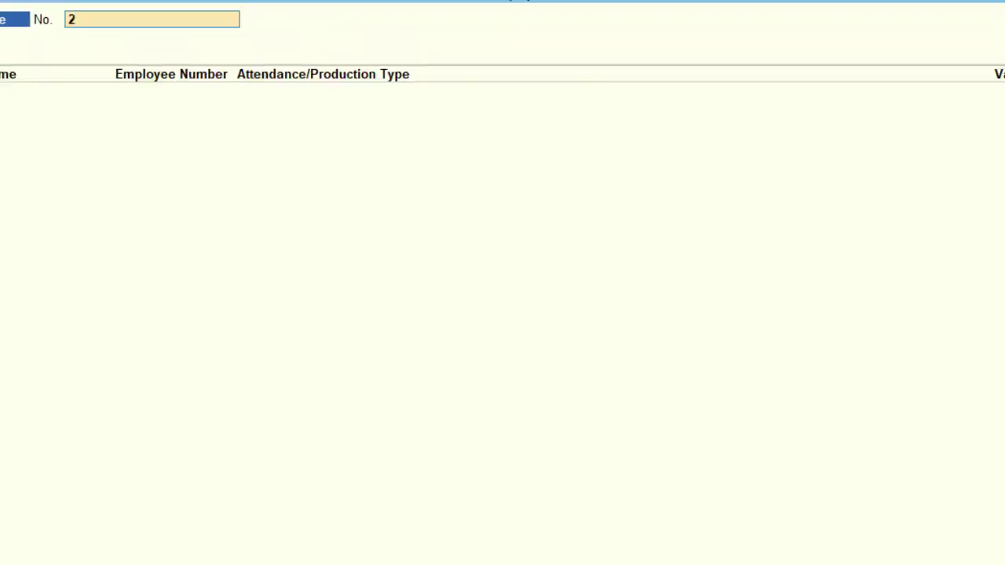
{"action": "key", "text": "F10"}
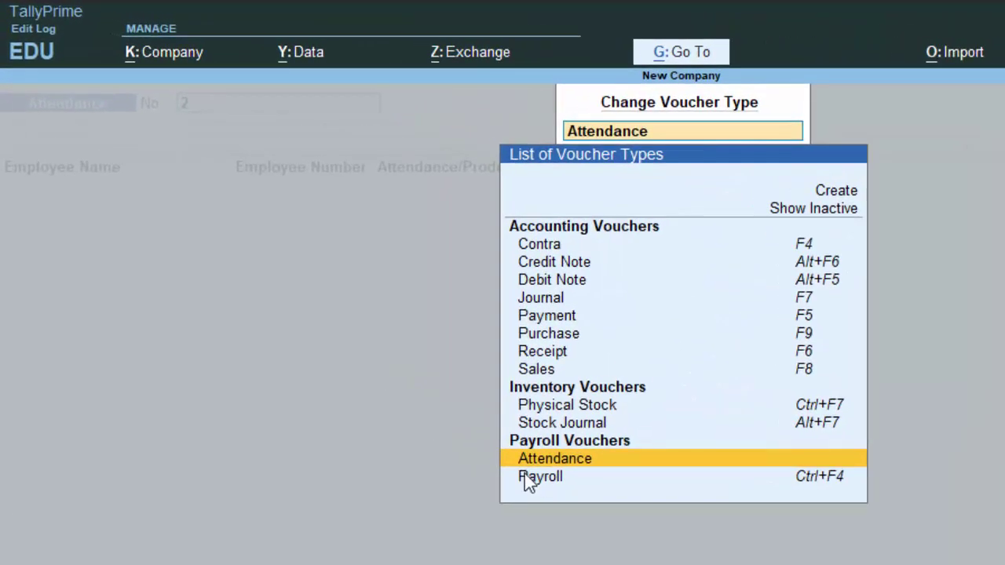
{"action": "left_click", "coordinate": [540, 477]}
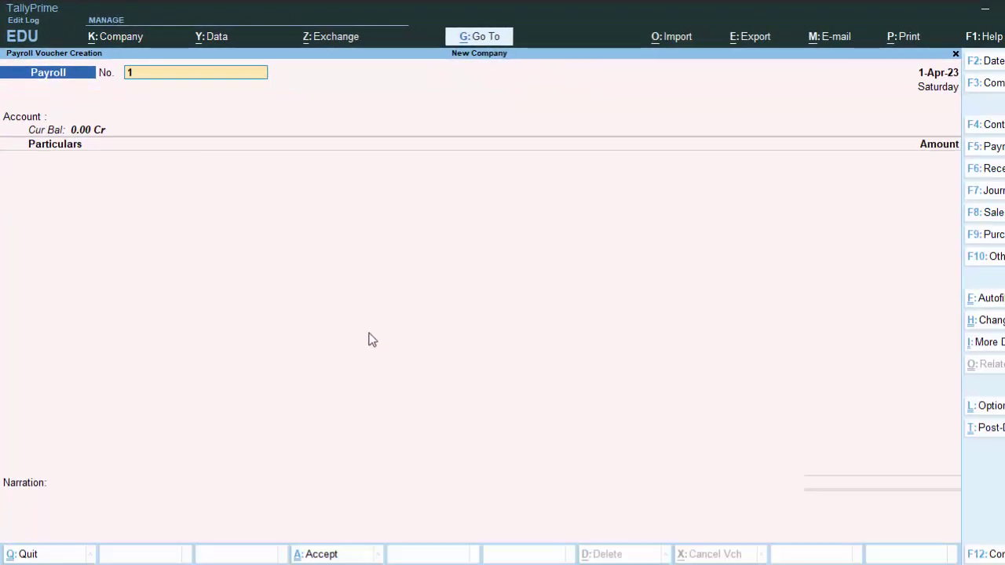
Pay from the Cash account and choose Payroll Autofill.
{"action": "key", "text": "Return"}
{"action": "key", "text": "Return"}
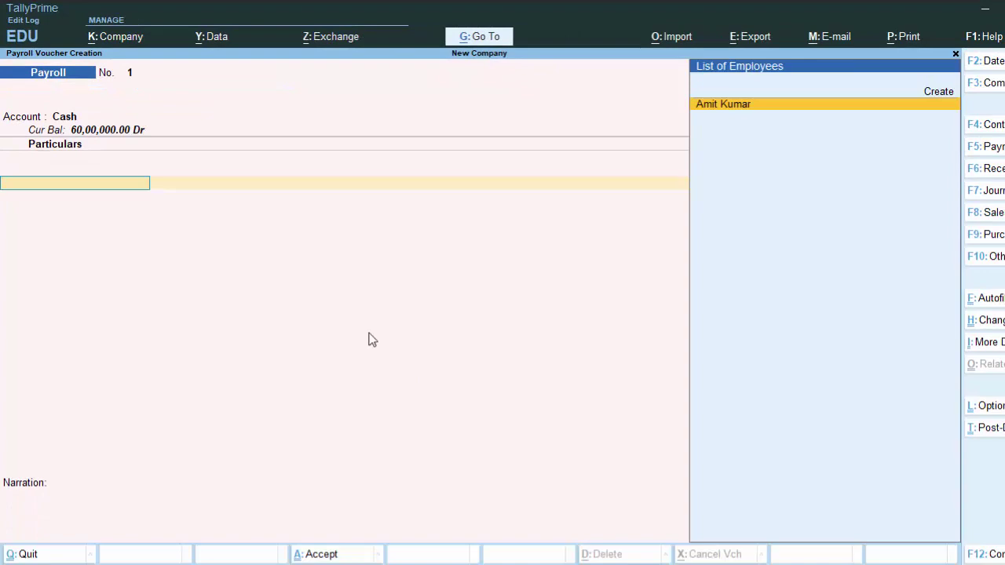
{"action": "key", "text": "Return"}
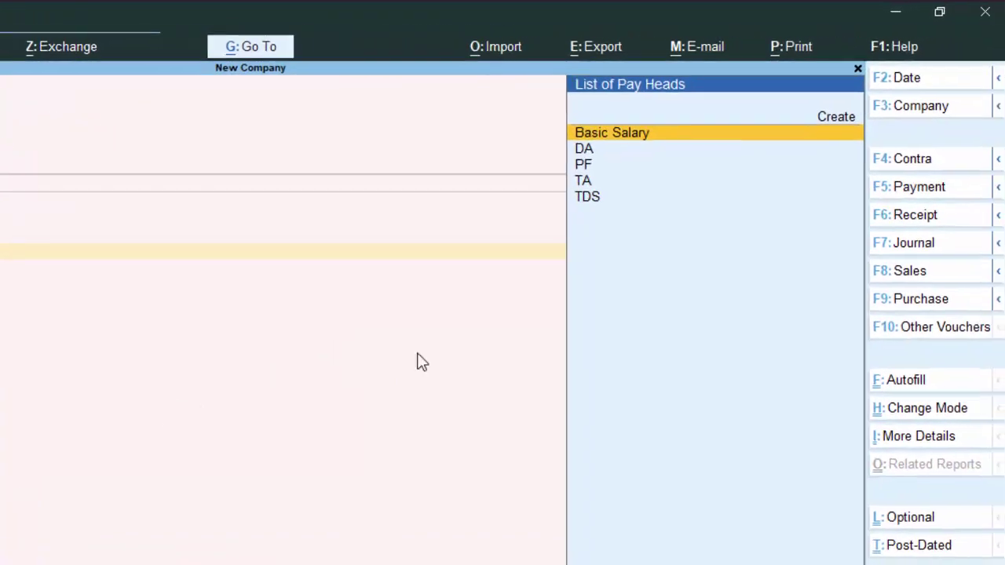
{"action": "left_click", "coordinate": [915, 381]}
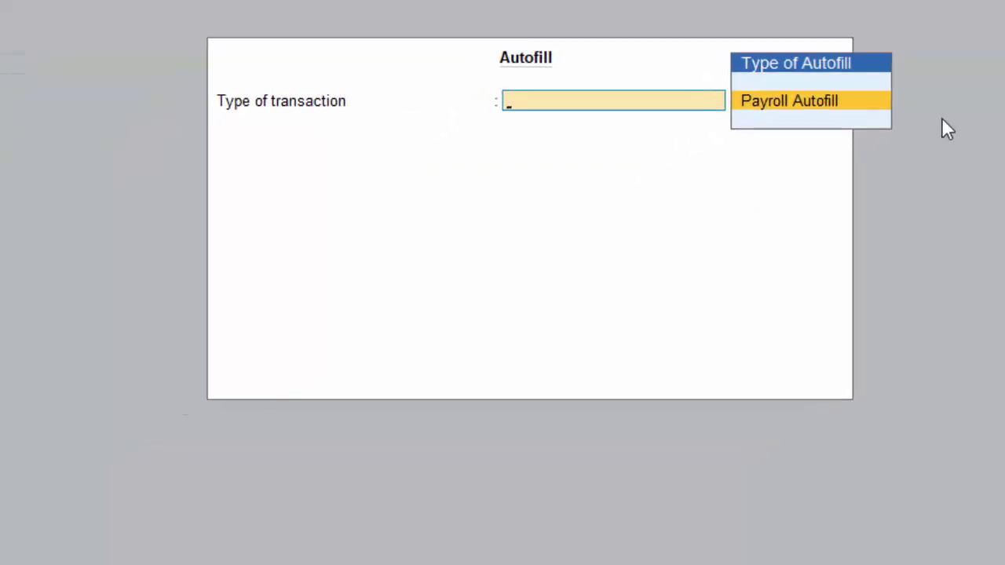
{"action": "key", "text": "Return"}
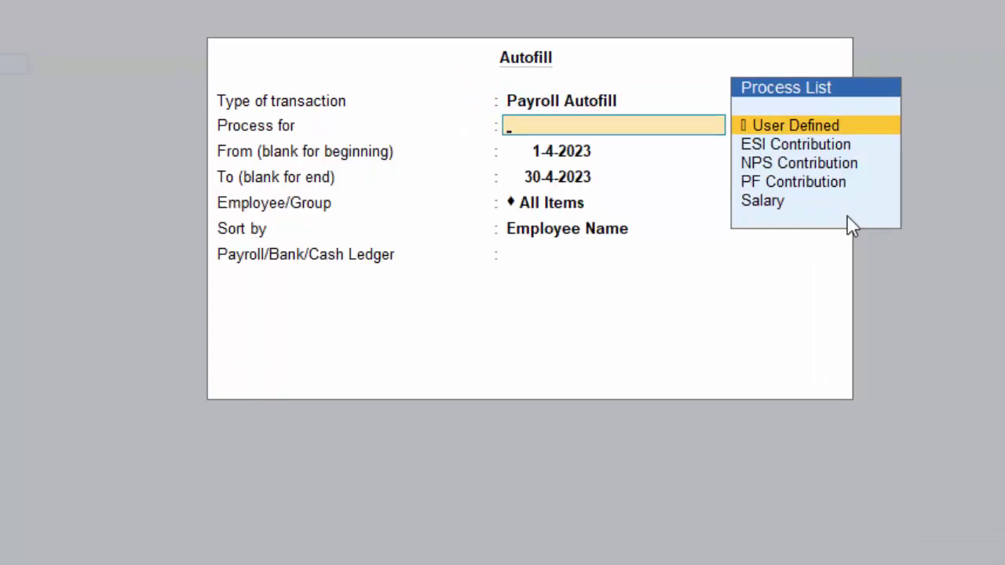
Autofill Salary from 1-4-2023 to 1-5-23 for the employee, sorted by Employee Name.
{"action": "key", "text": "Down"}
{"action": "key", "text": "Down"}
{"action": "key", "text": "Down"}
{"action": "key", "text": "Down"}
{"action": "key", "text": "Return"}
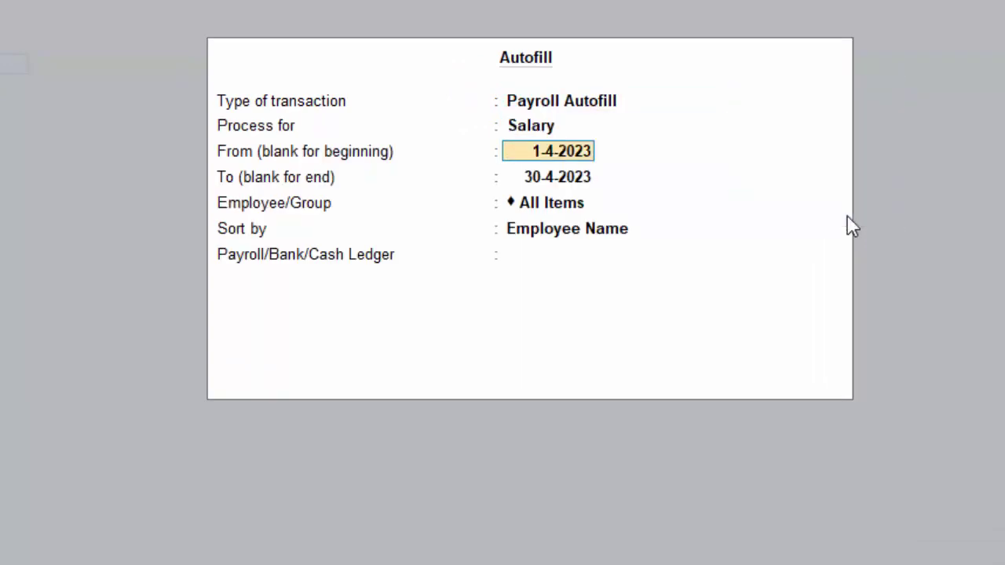
{"action": "key", "text": "Return"}
{"action": "type", "text": "1"}
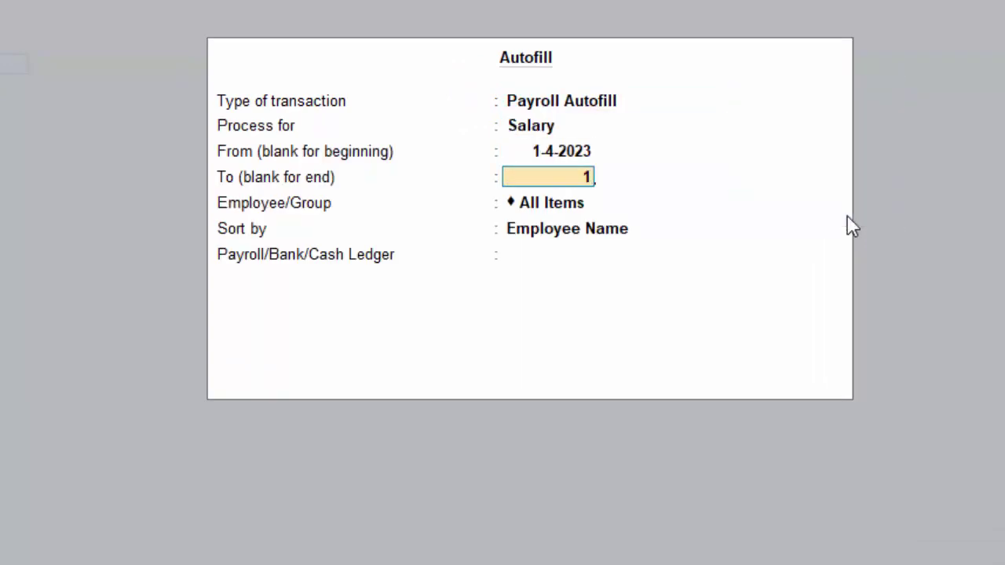
{"action": "type", "text": "-"}
{"action": "type", "text": "5-20"}
{"action": "type", "text": "23"}
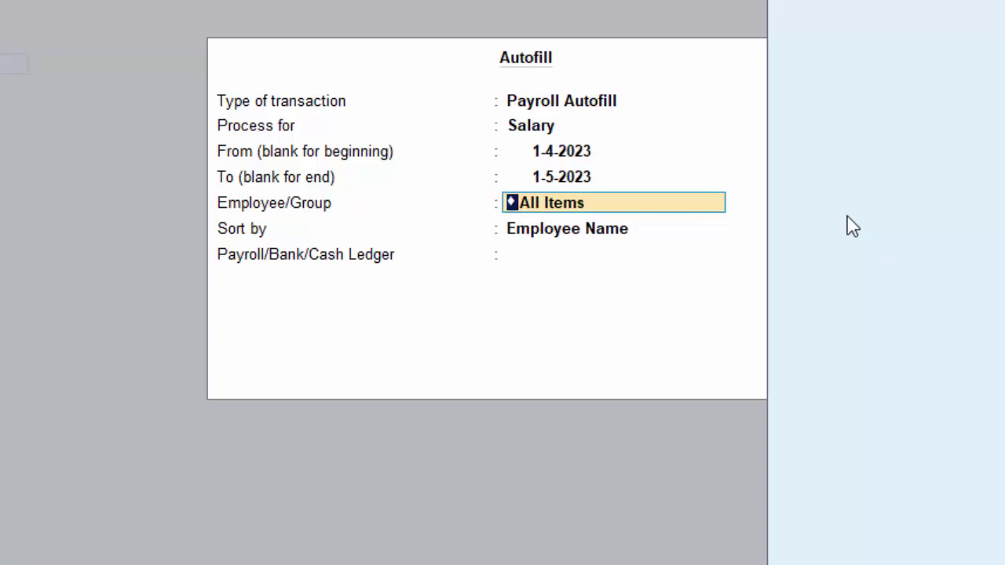
{"action": "key", "text": "Down"}
{"action": "key", "text": "Return"}
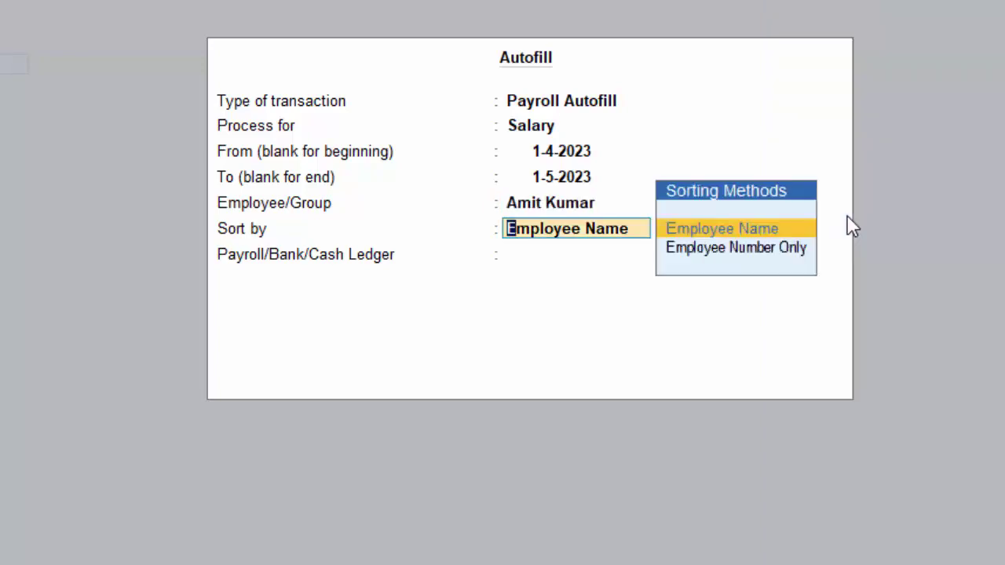
{"action": "key", "text": "Return"}
{"action": "key", "text": "Return"}
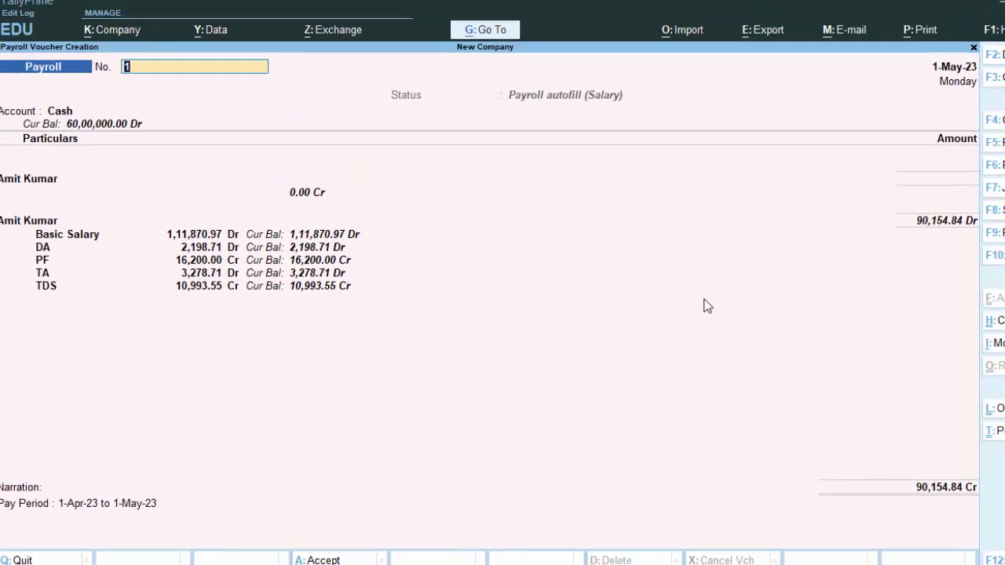
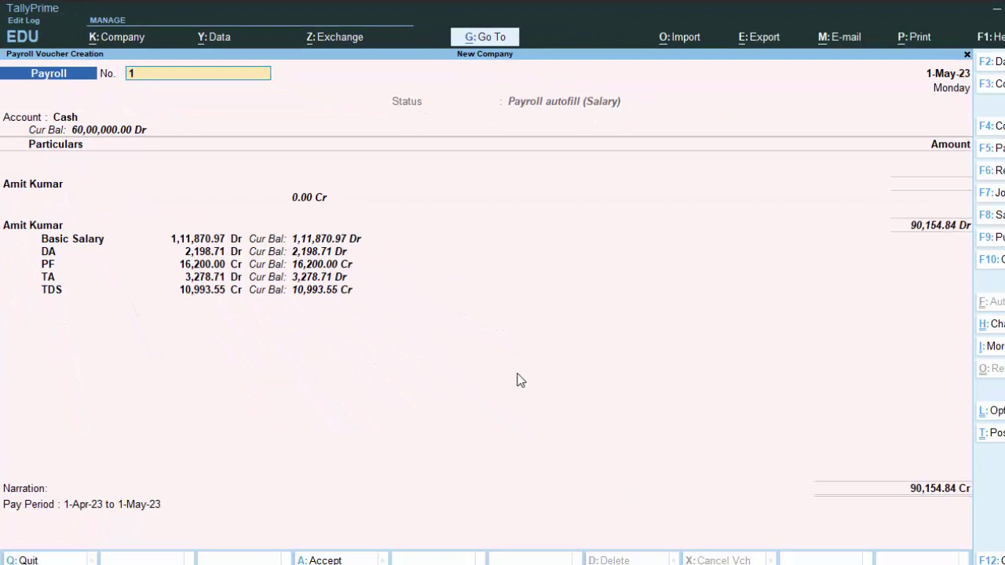
Save payroll voucher 1 for the employee, discard the blank next voucher, and open the Day Book.
{"action": "key", "text": "ctrl+a"}
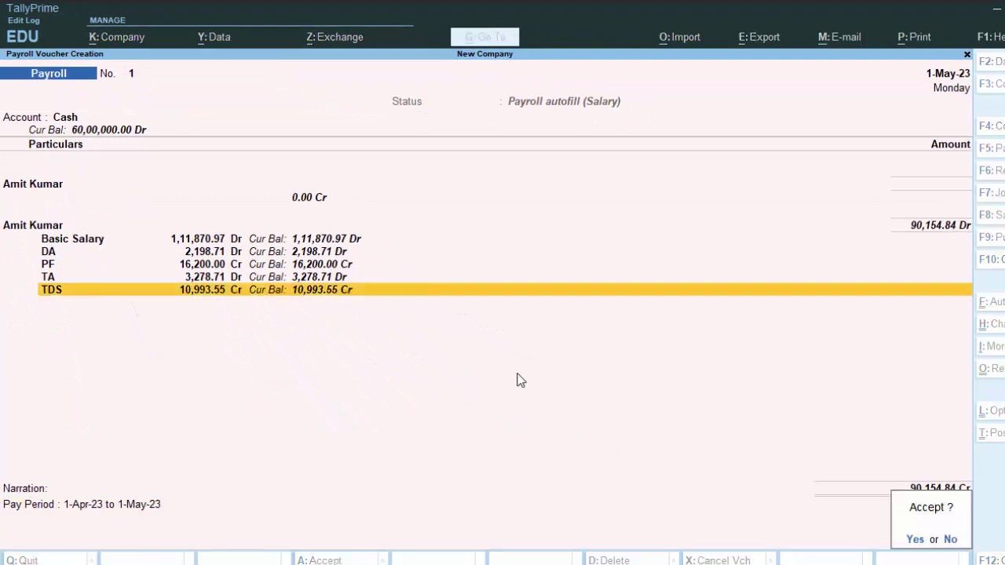
{"action": "key", "text": "Return"}
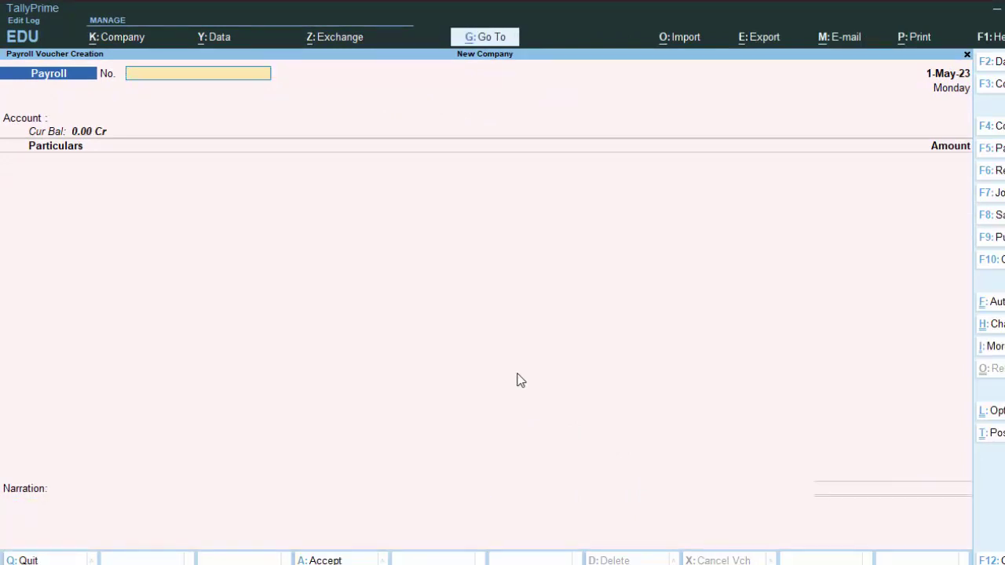
{"action": "key", "text": "Escape"}
{"action": "key", "text": "Return"}
{"action": "key", "text": "d"}
{"action": "key", "text": "d"}
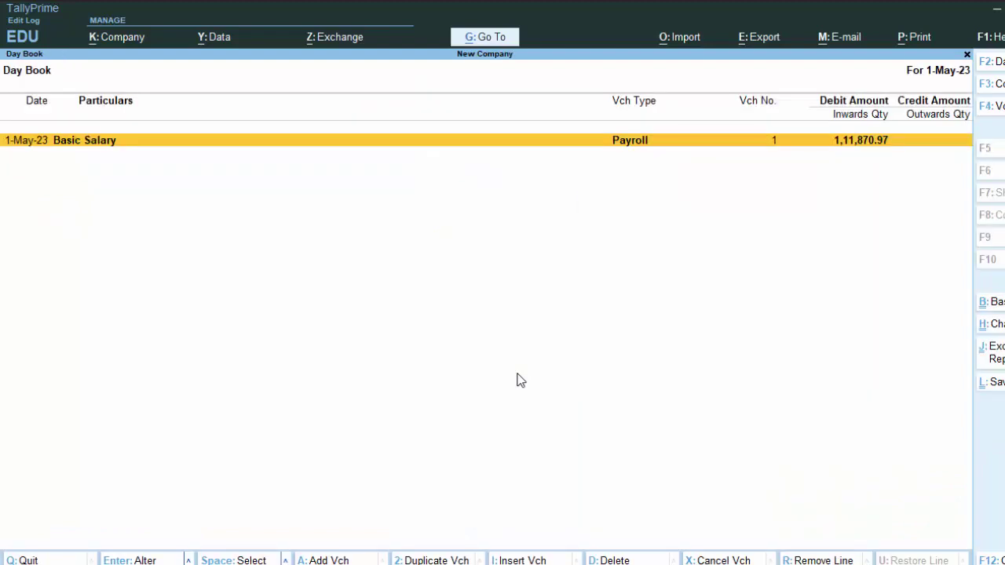
{"action": "key", "text": "Return"}
{"action": "key", "text": "alt+p"}
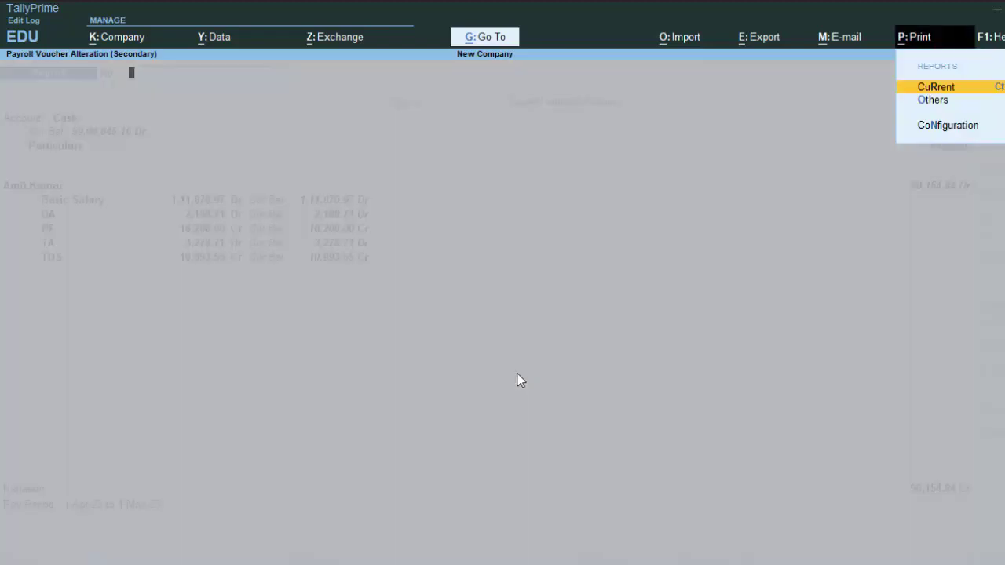
{"action": "key", "text": "Return"}
{"action": "left_click", "coordinate": [518, 375]}
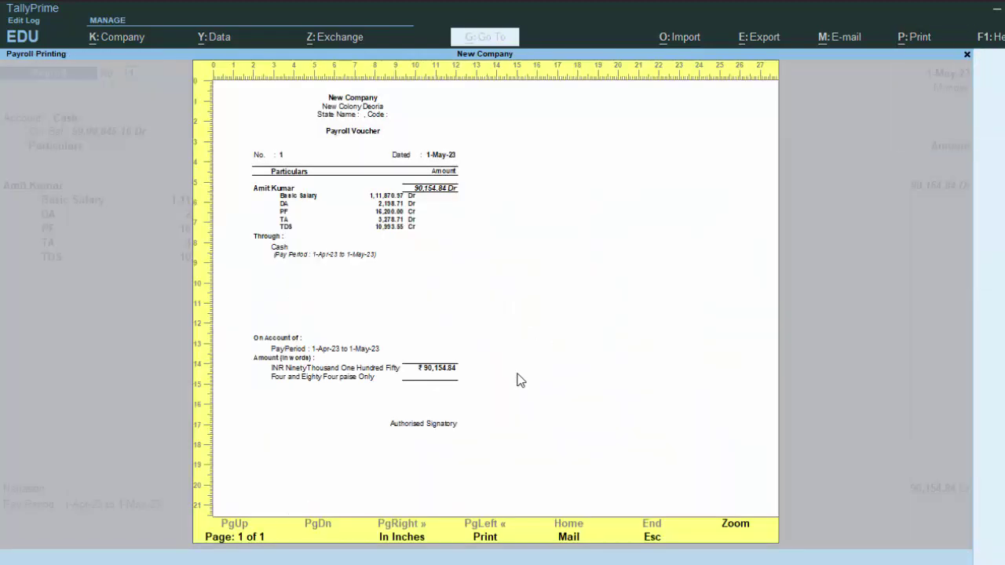
{"action": "left_click", "coordinate": [738, 524]}
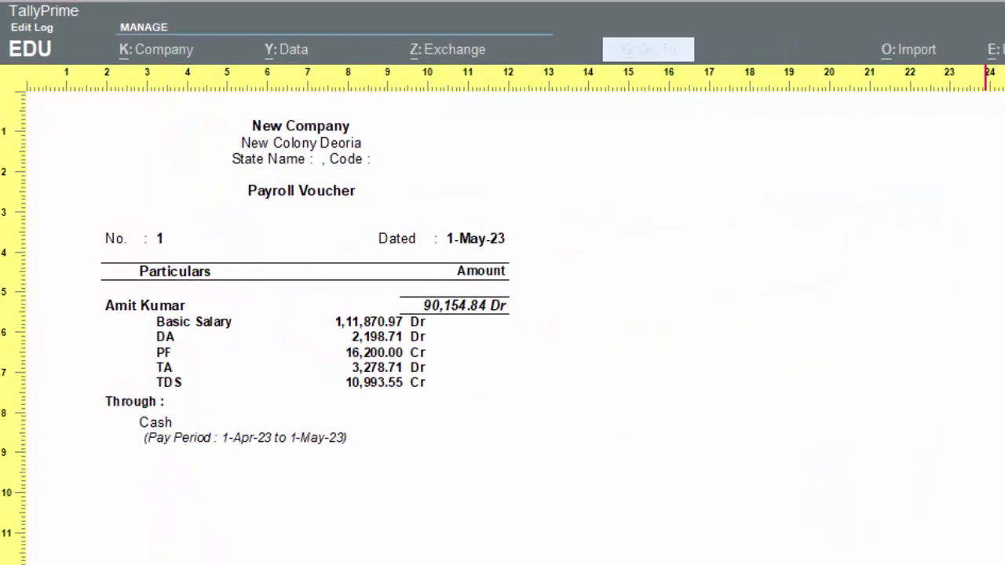
{"action": "key", "text": "Escape"}
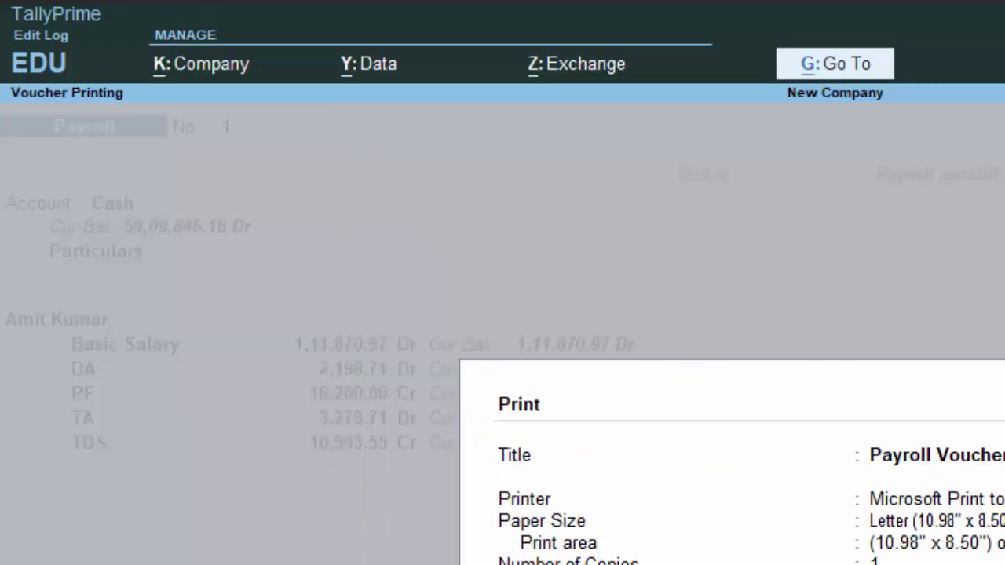
{"action": "key", "text": "Escape"}
{"action": "key", "text": "Escape"}
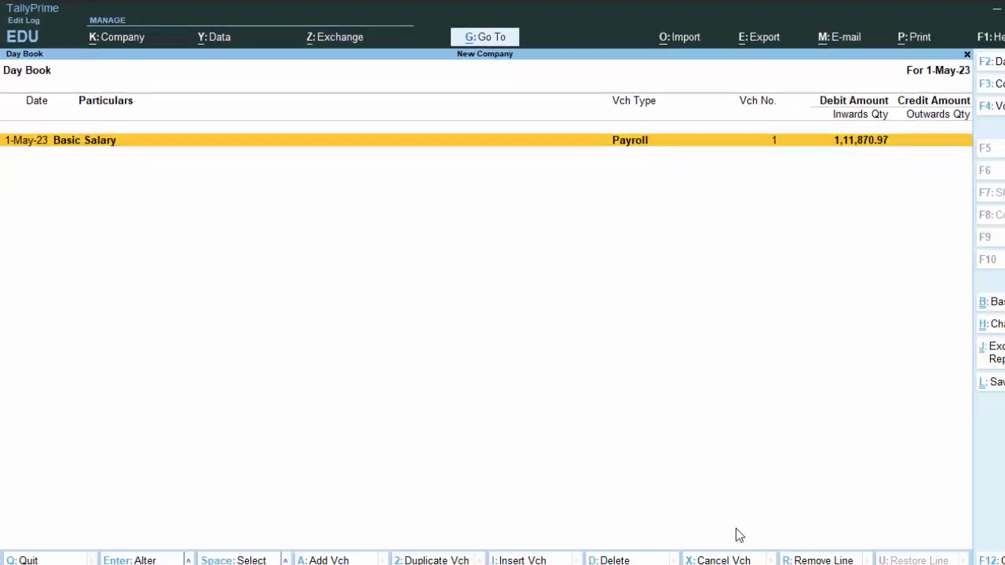
{"action": "key", "text": "Escape"}
Display the employee's May-2023 Pay Slip from Payroll Reports.
{"action": "left_click", "coordinate": [709, 407]}
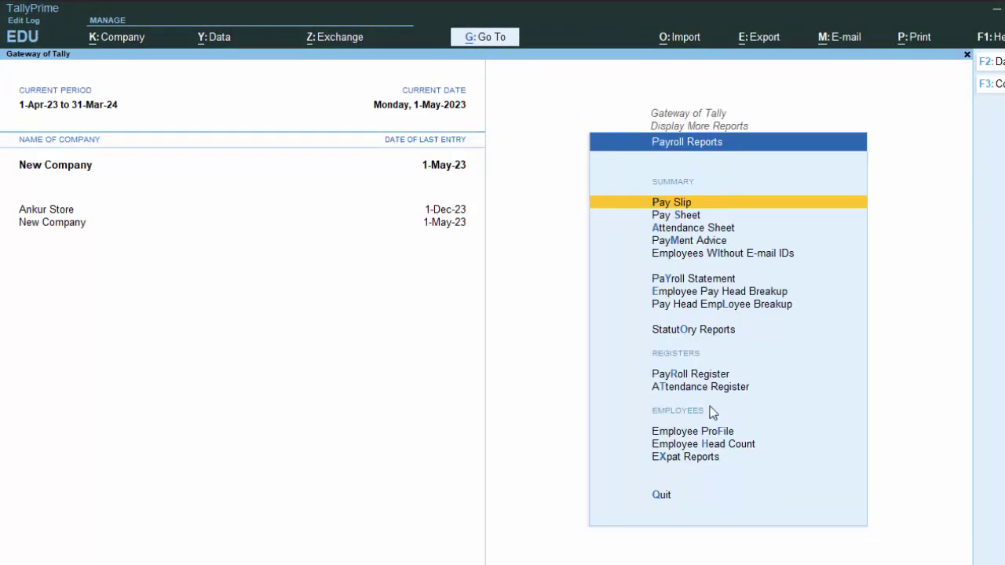
{"action": "key", "text": "Return"}
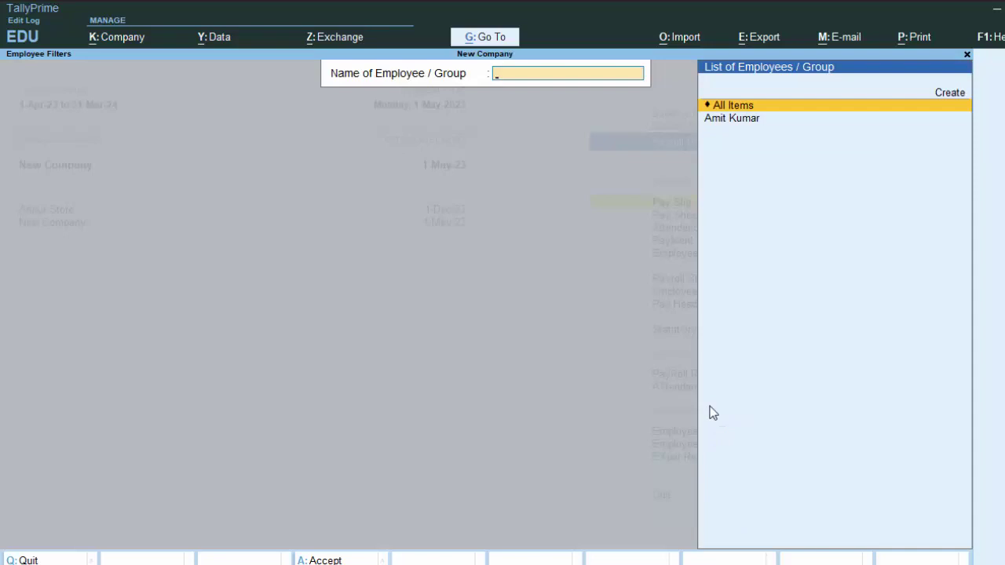
{"action": "key", "text": "Down"}
{"action": "key", "text": "Return"}
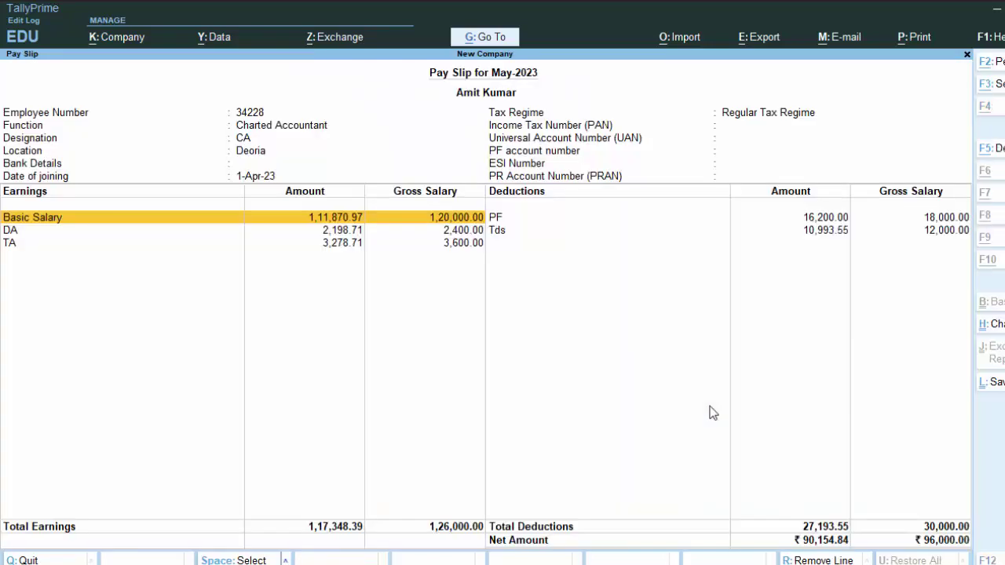
Show the current pay slip in print preview, zoomed in, with net amount ₹90,154.84.
{"action": "key", "text": "alt+p"}
{"action": "key", "text": "Return"}
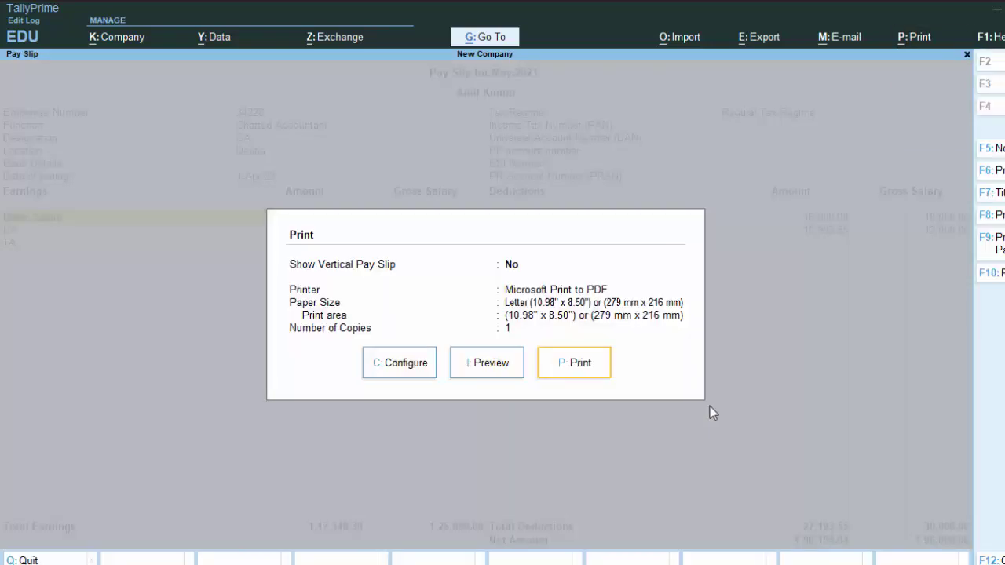
{"action": "key", "text": "i"}
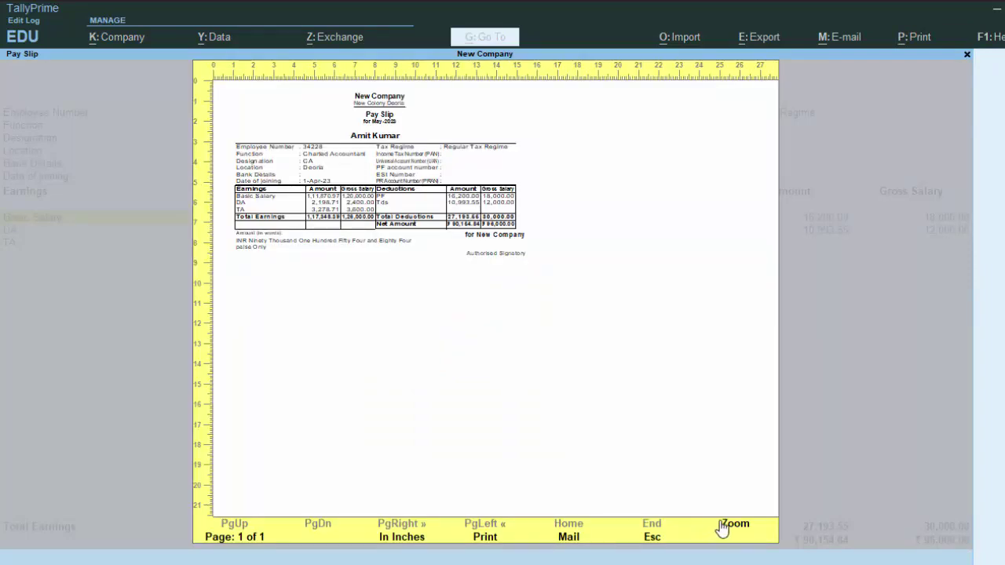
{"action": "left_click", "coordinate": [726, 525]}
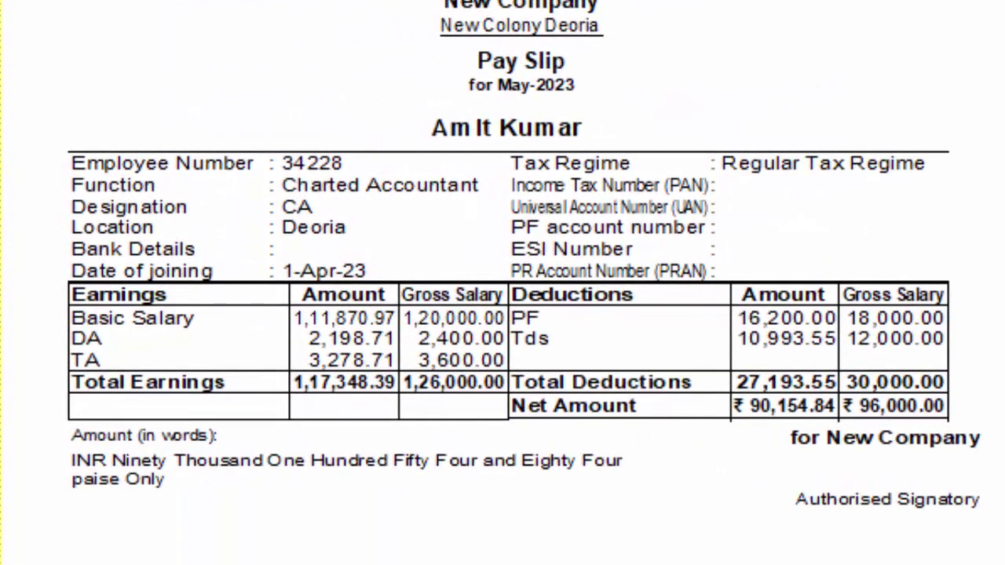